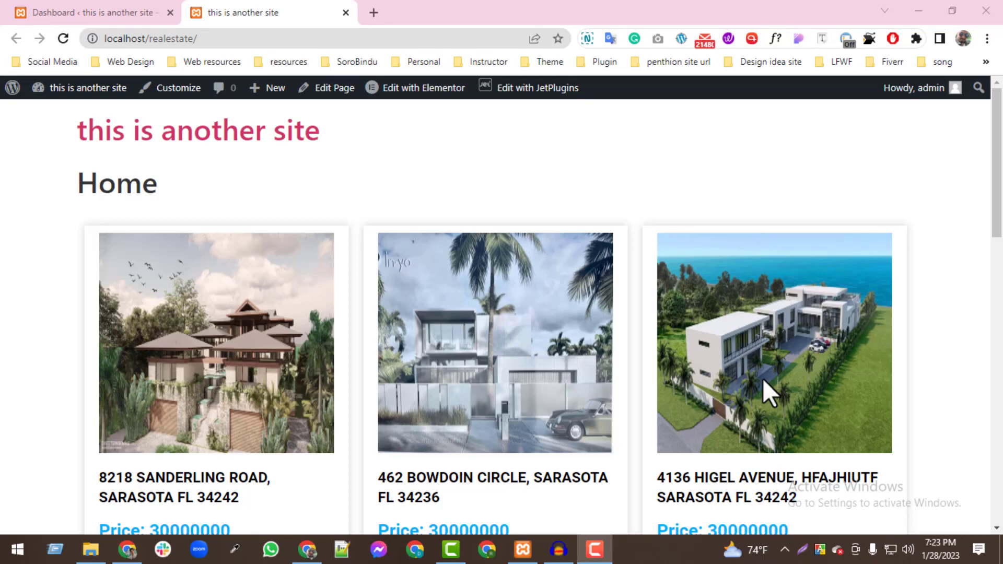
Switch to the reference site devsolutionzone.com/realestate and review its homepage from the search banner down to the agents list
left_click(136, 552)
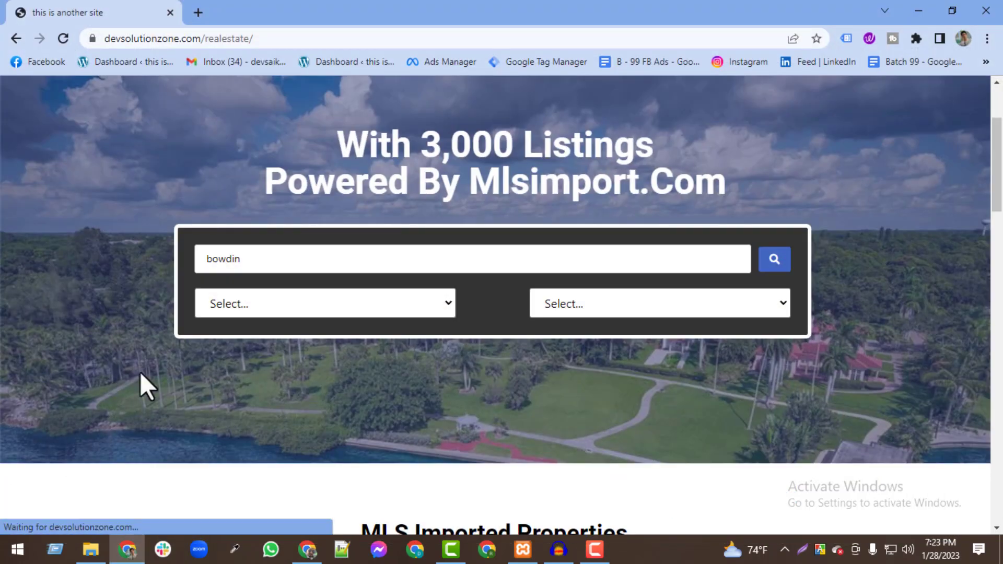
scroll(468, 377, "down", 20)
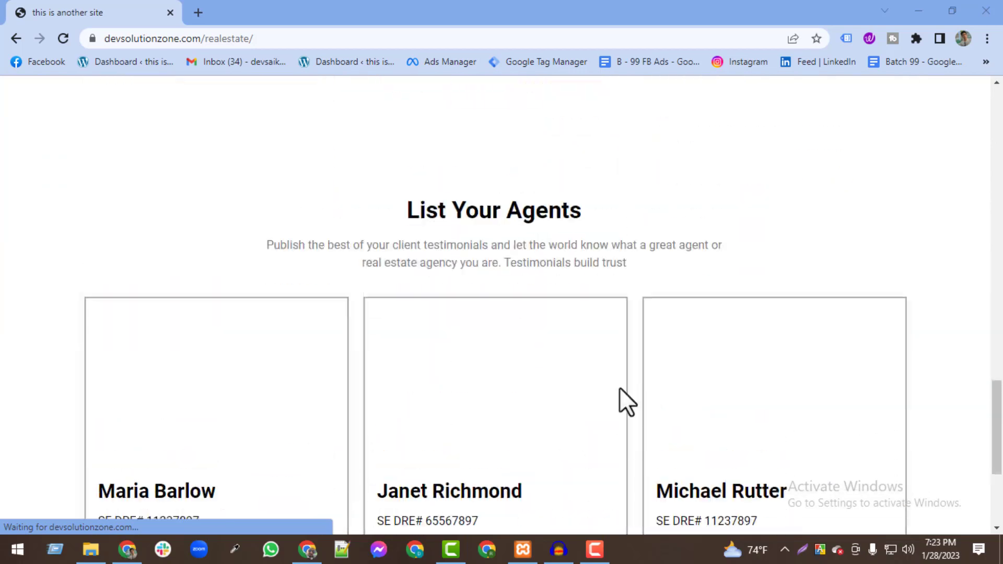
scroll(432, 430, "up", 15)
scroll(452, 406, "up", 5)
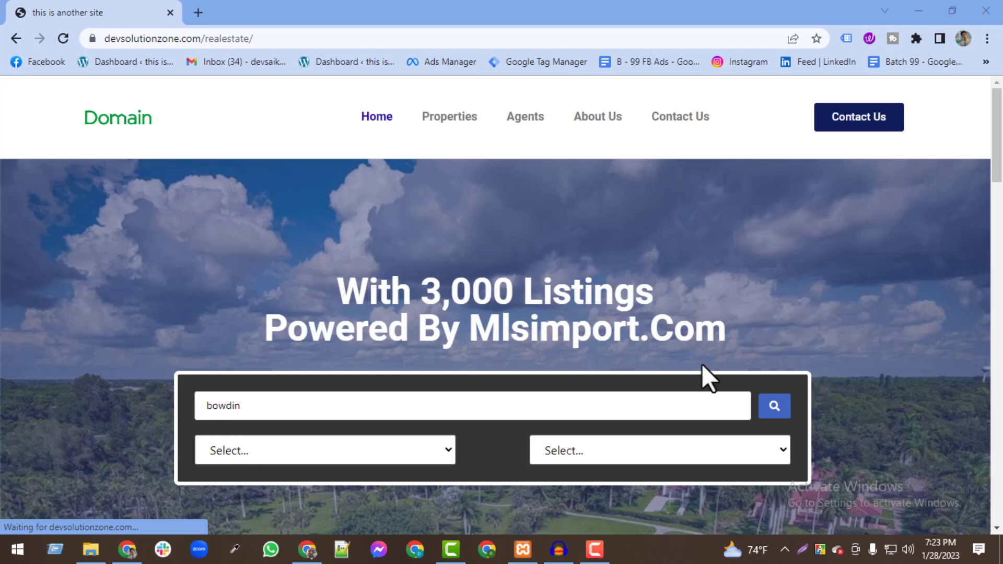
scroll(680, 382, "down", 7)
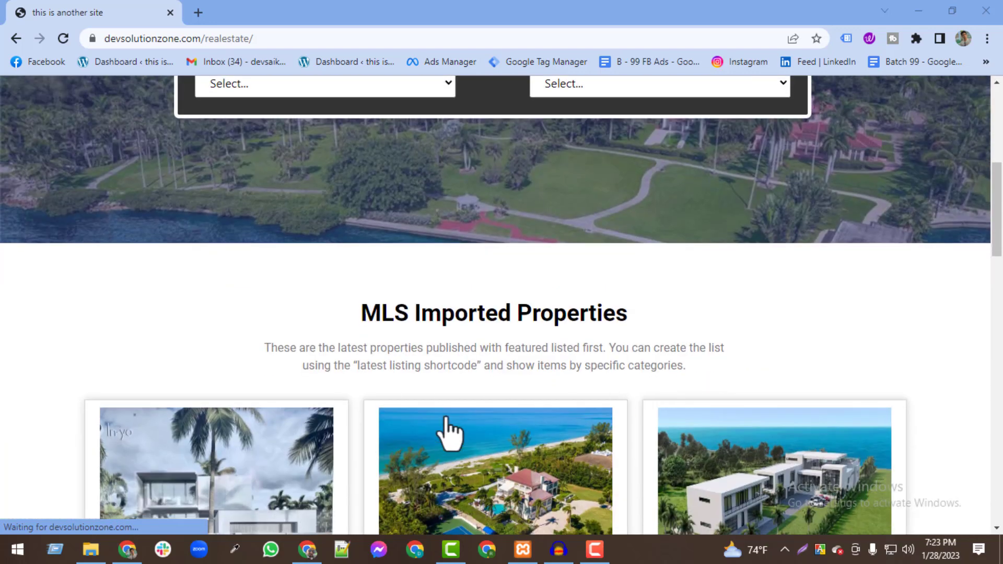
scroll(470, 418, "up", 7)
scroll(503, 405, "up", 1)
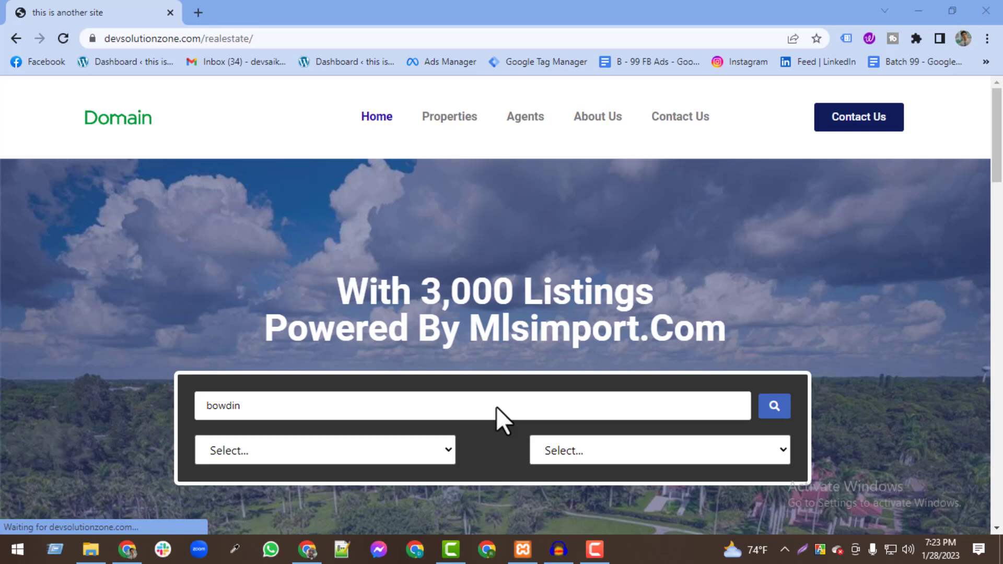
Clear the text from the property search field in the reference homepage's banner
left_click(246, 404)
left_click(443, 396)
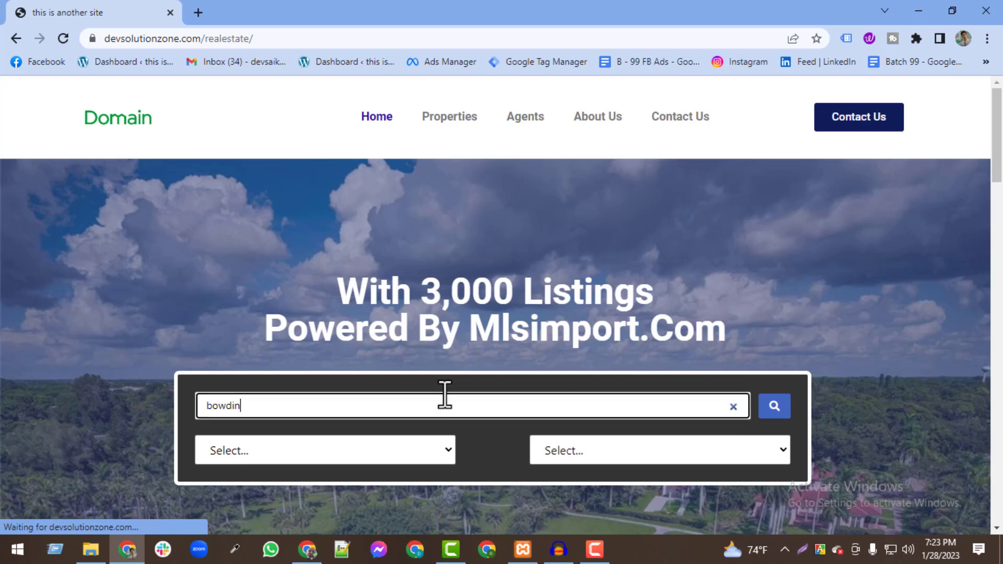
key("Tab")
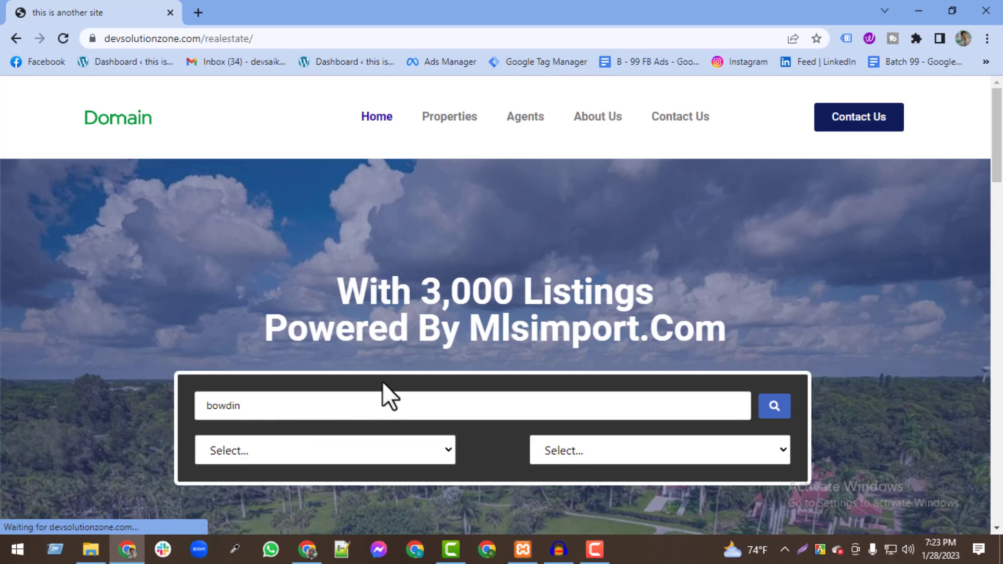
left_click(389, 399)
key("BackSpace")
key("BackSpace")
key("BackSpace")
key("BackSpace")
key("BackSpace")
key("BackSpace")
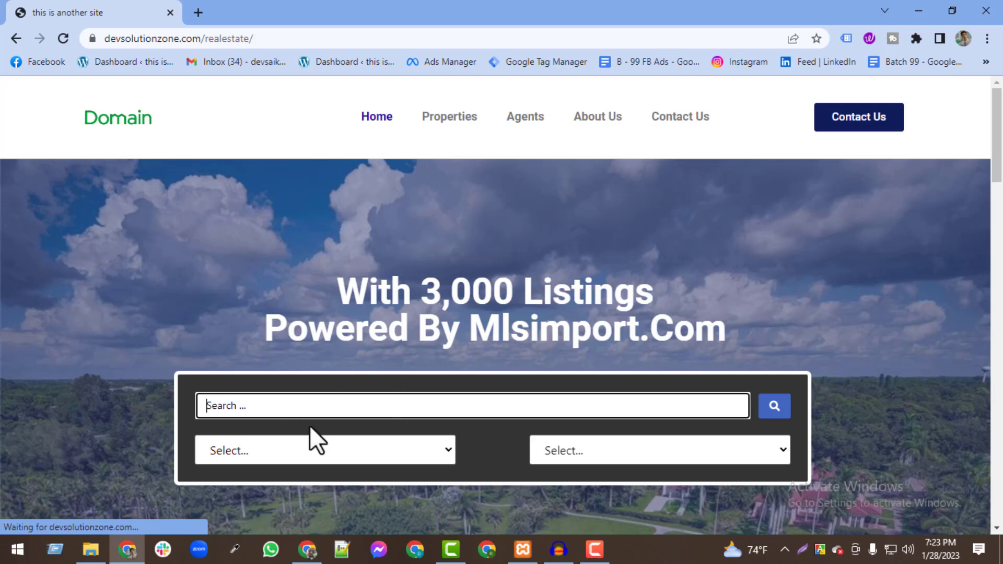
Return to the local WordPress dashboard and open the installed plugins list in a new tab
left_click(921, 16)
left_click(75, 11)
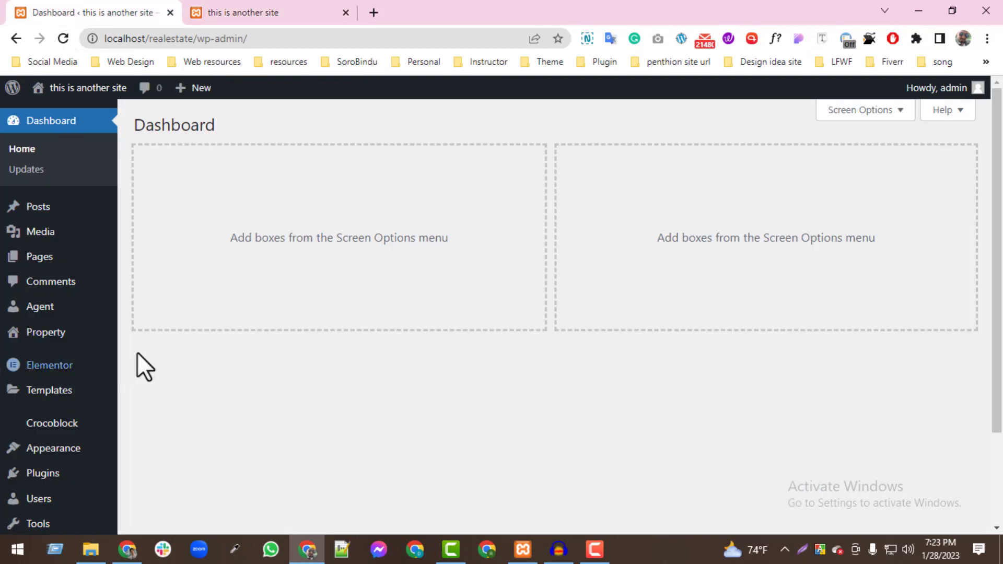
scroll(60, 407, "down", 3)
mouse_move(73, 434)
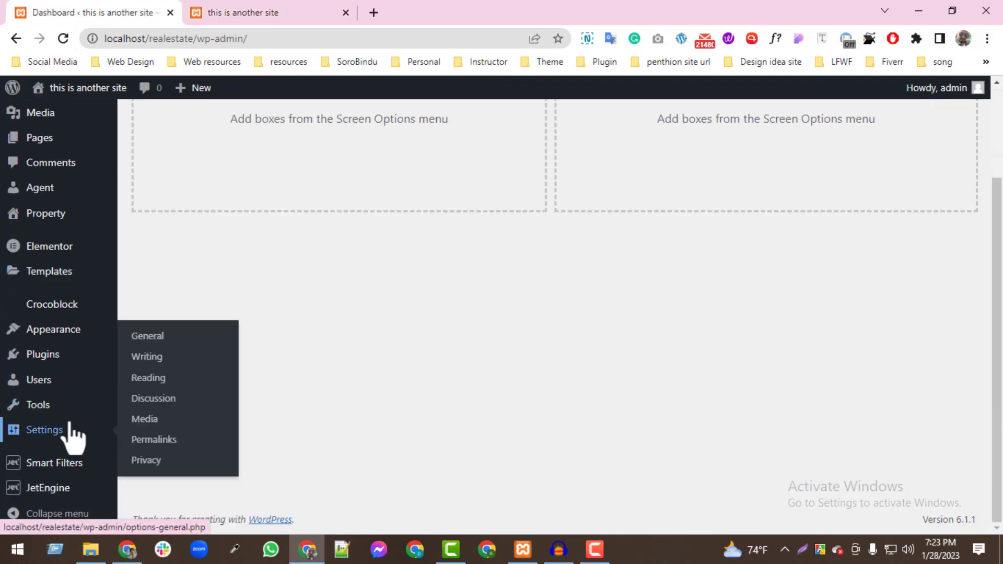
middle_click(30, 362)
left_click(252, 8)
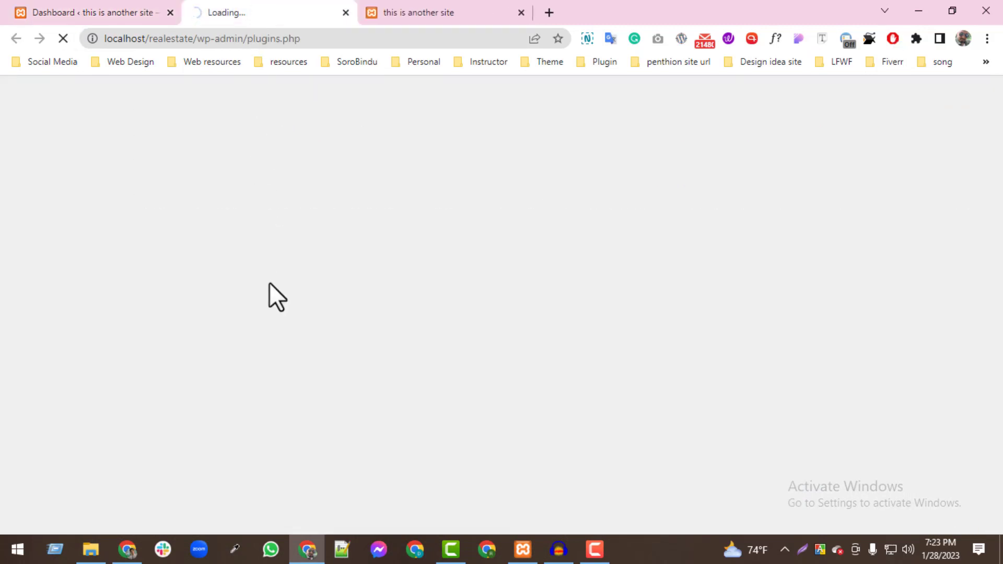
scroll(251, 397, "down", 3)
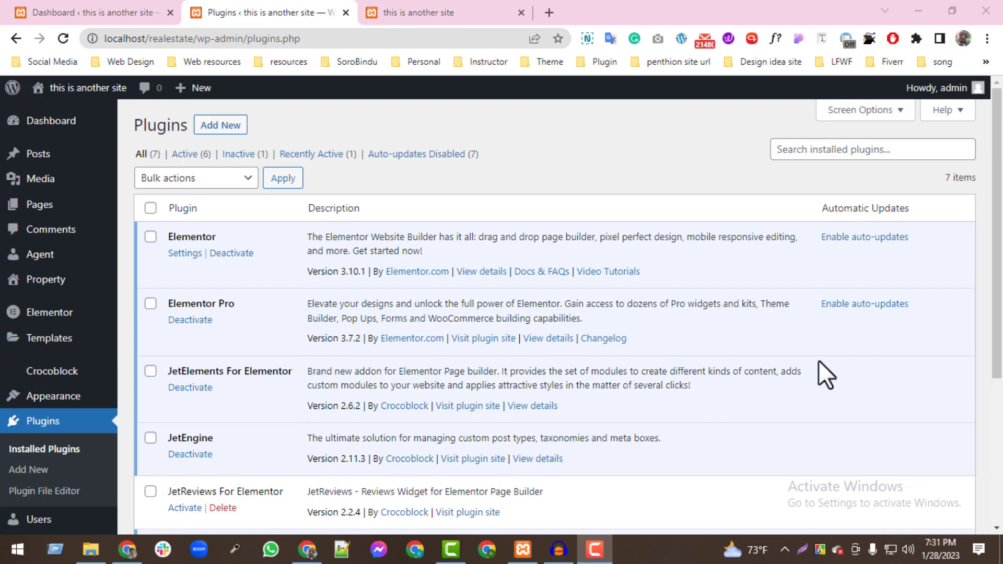
Check the search form on the reference site and start a new Smart Filter on the local WordPress site
left_click(127, 550)
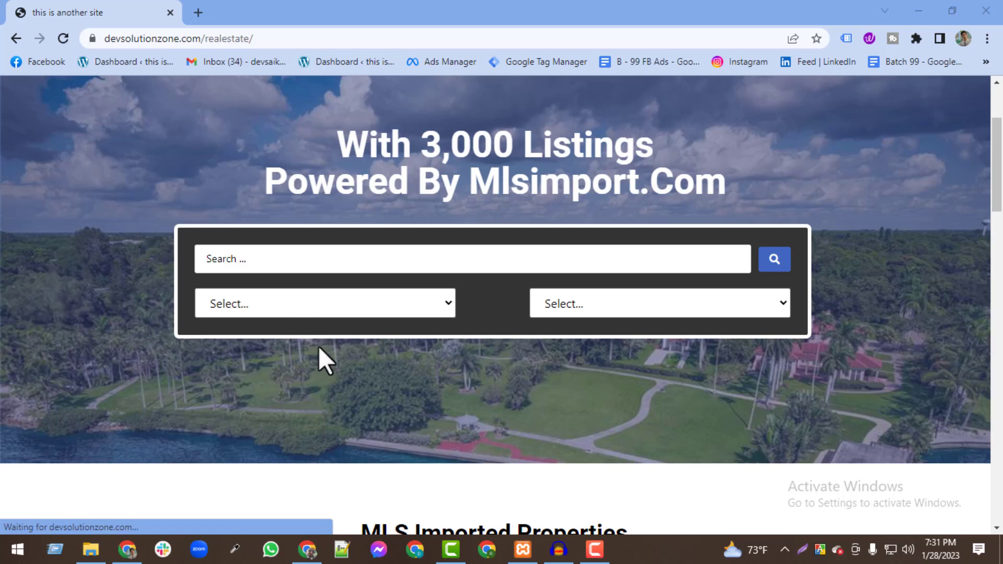
left_click(928, 14)
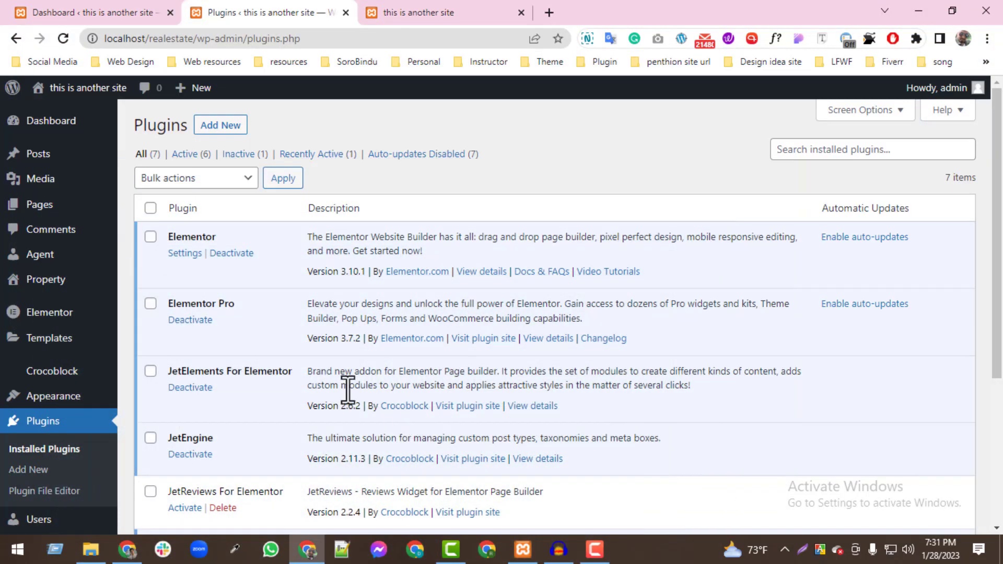
scroll(220, 407, "down", 5)
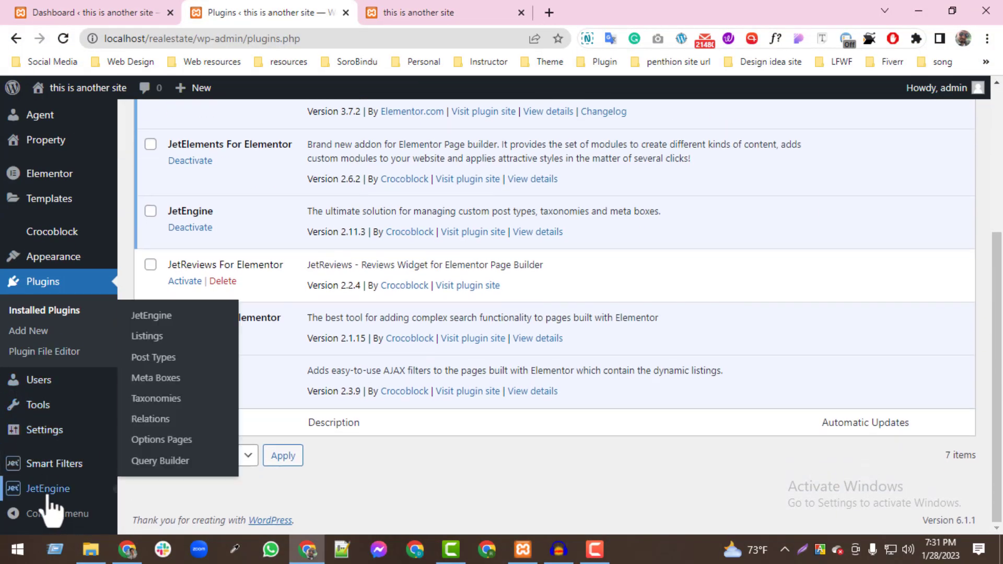
mouse_move(57, 465)
left_click(170, 423)
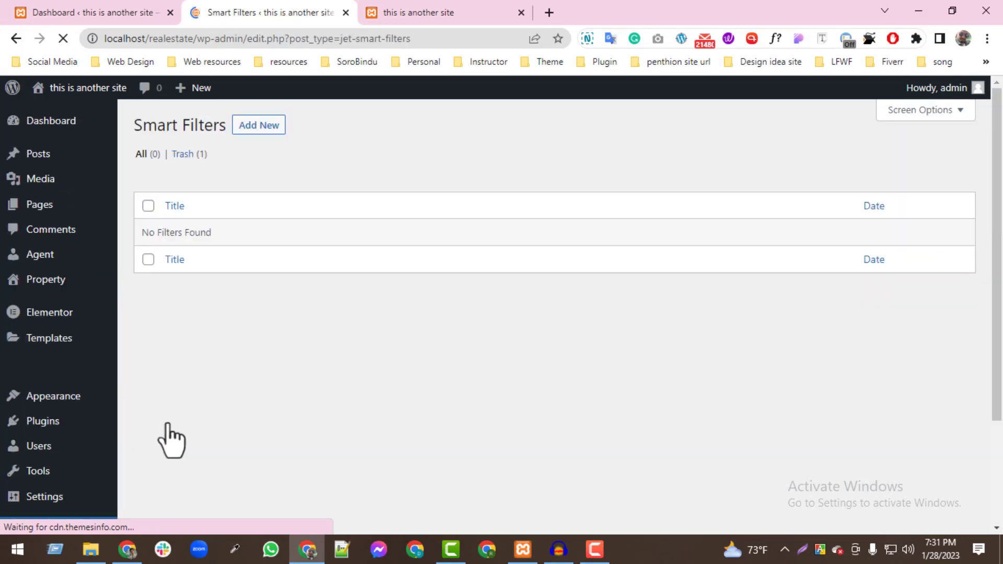
left_click(242, 134)
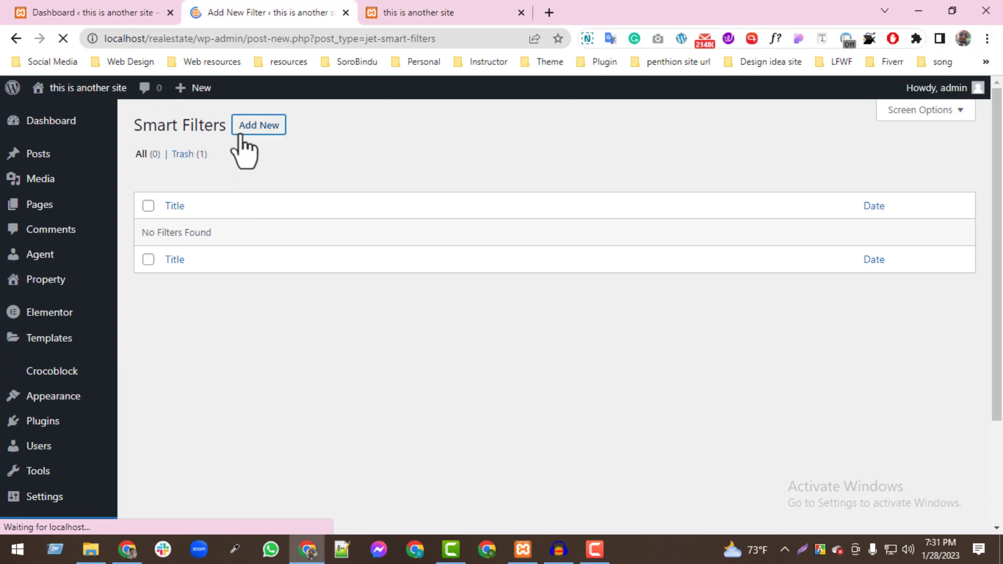
Title the new filter "search" and set both its filter label and active filter label to "search"
type("search")
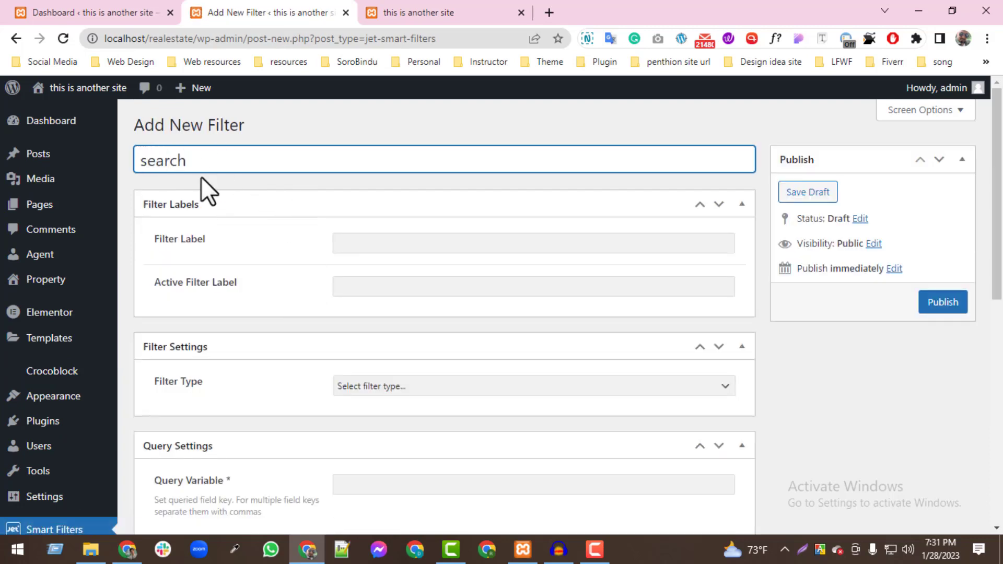
double_click(145, 166)
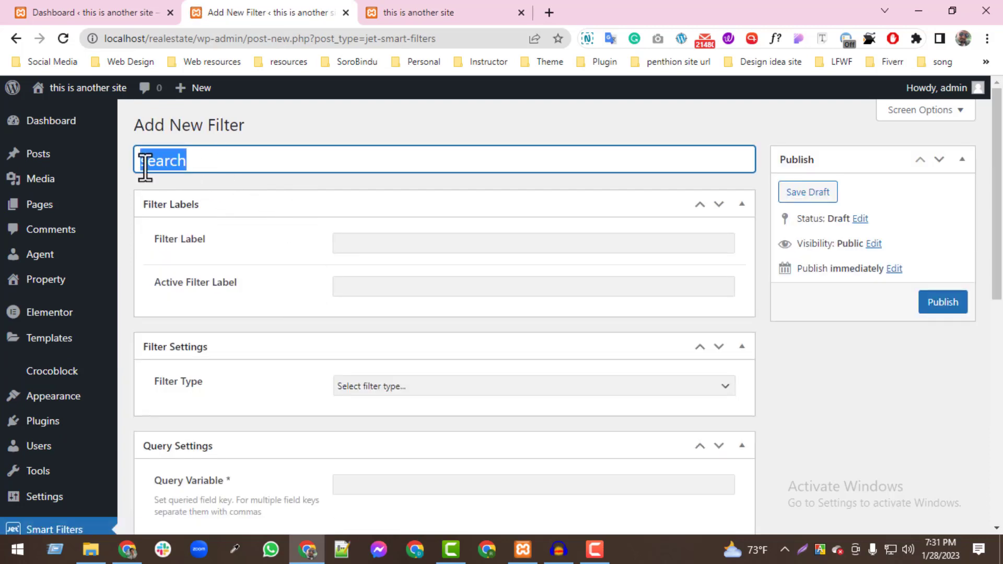
left_click(438, 242)
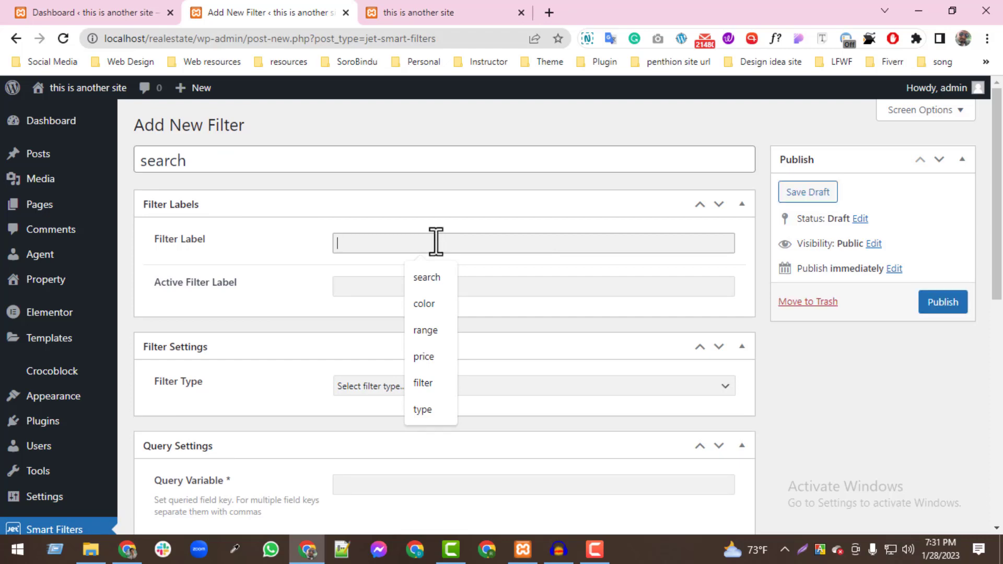
left_click(427, 277)
left_click(379, 288)
scroll(336, 366, "down", 3)
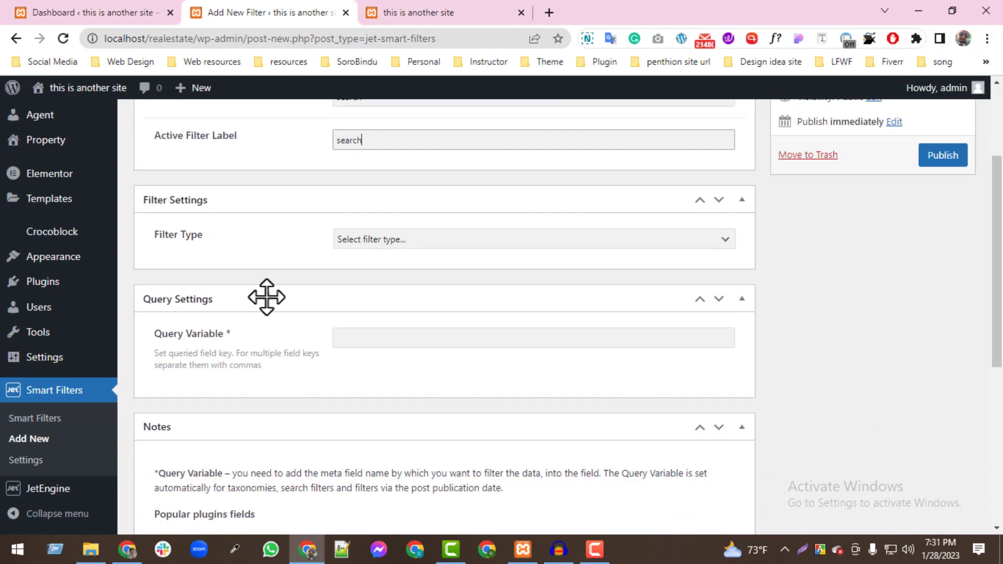
Set the filter type to Search and publish the filter
left_click(378, 240)
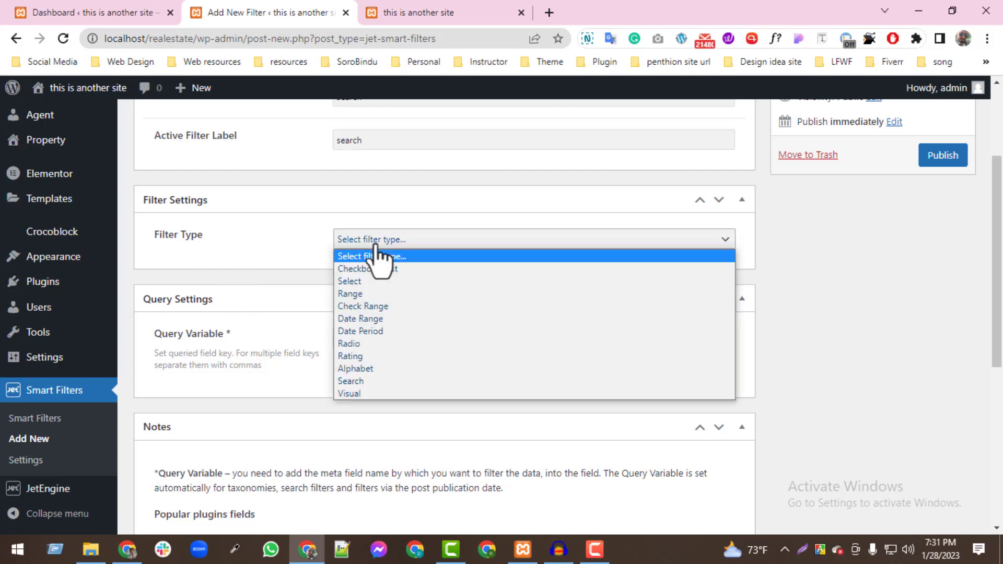
left_click(352, 381)
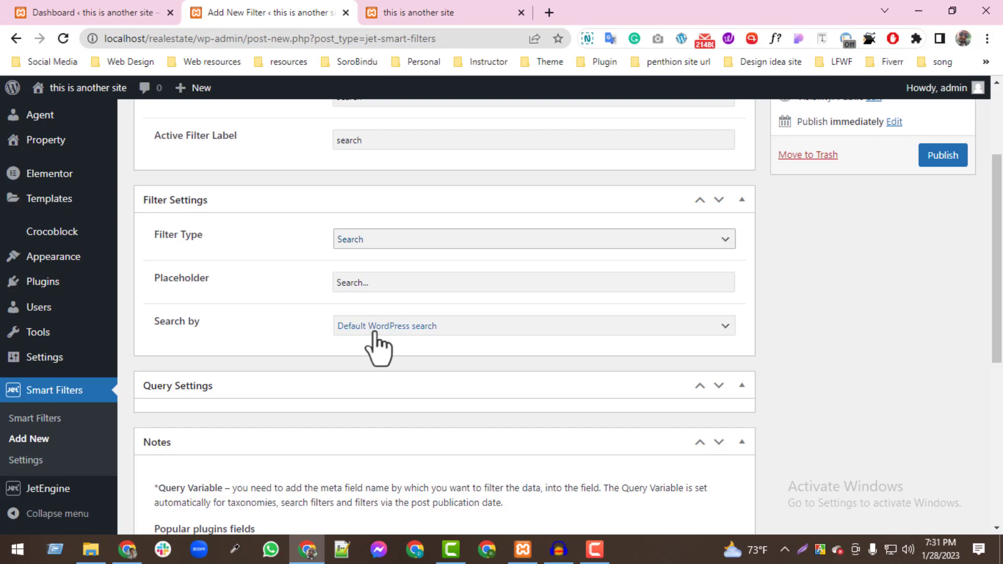
double_click(365, 285)
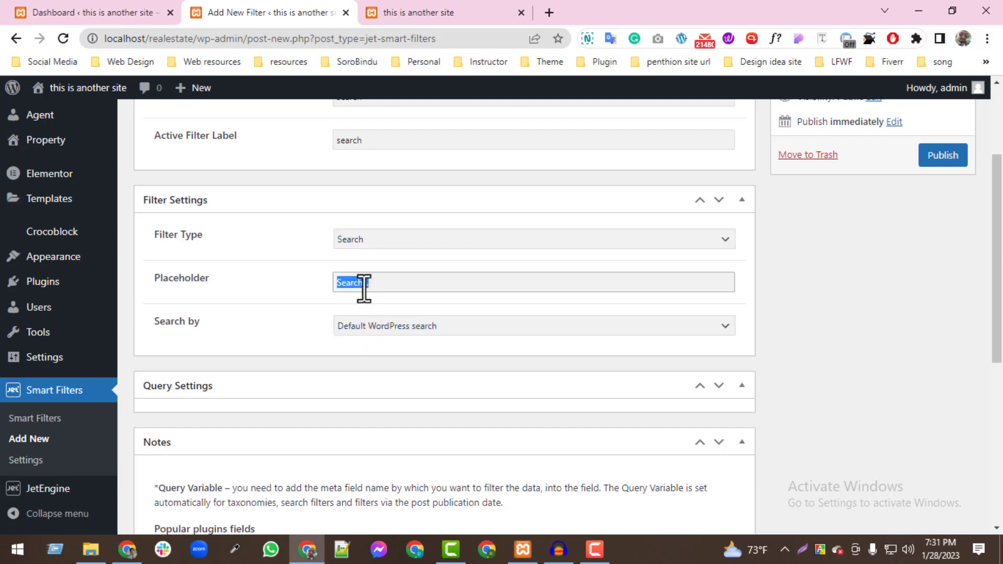
scroll(370, 325, "down", 1)
scroll(544, 398, "up", 3)
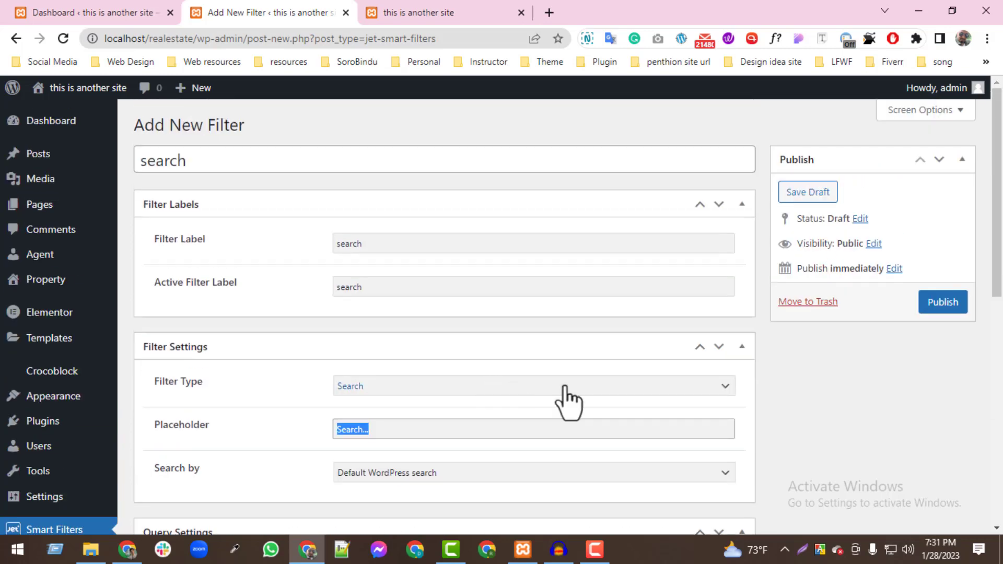
left_click(936, 307)
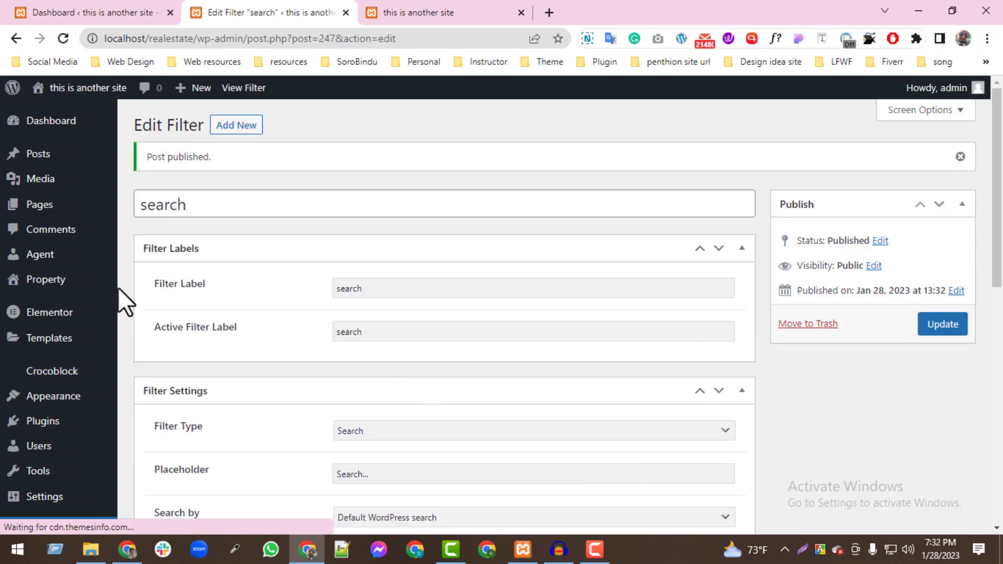
Check the published filter in the Smart Filters list and open the local Home page in Elementor in a new tab
scroll(67, 454, "down", 7)
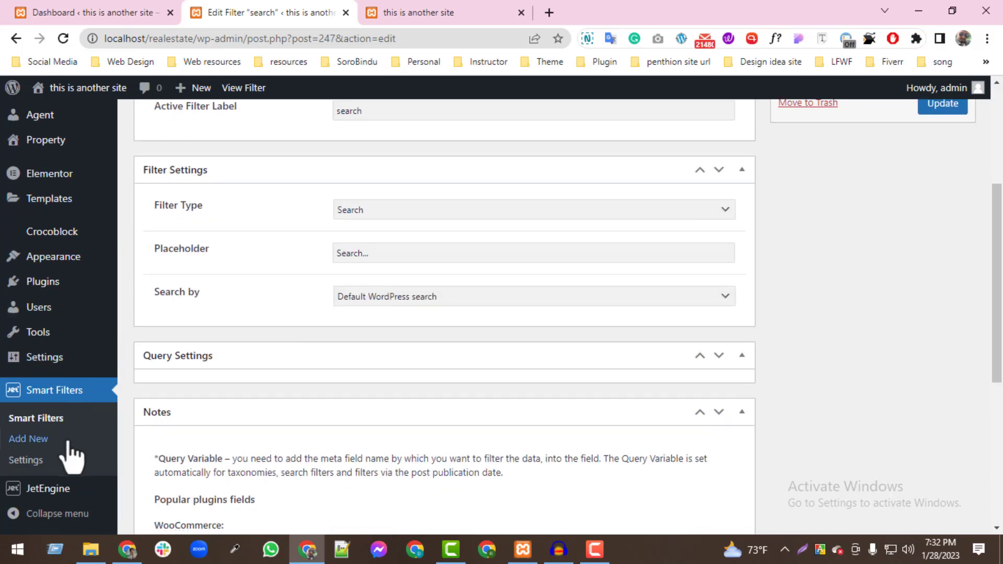
left_click(24, 429)
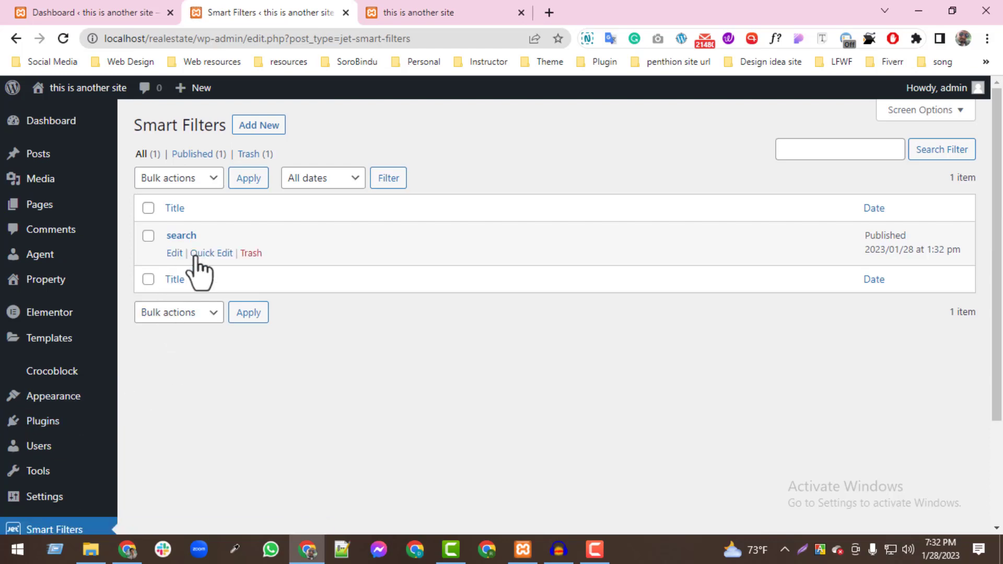
left_click(385, 11)
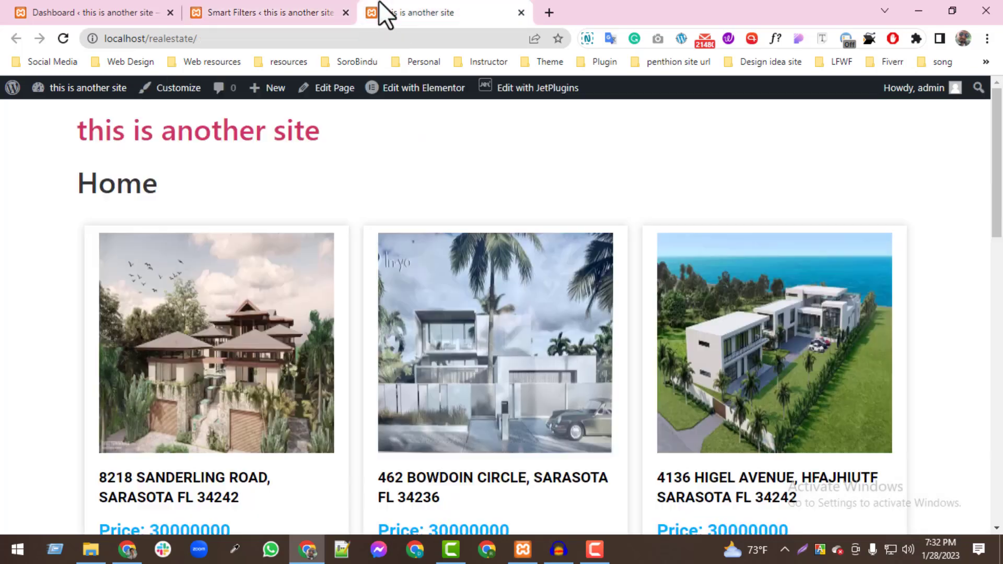
right_click(453, 94)
left_click(478, 104)
left_click(595, 7)
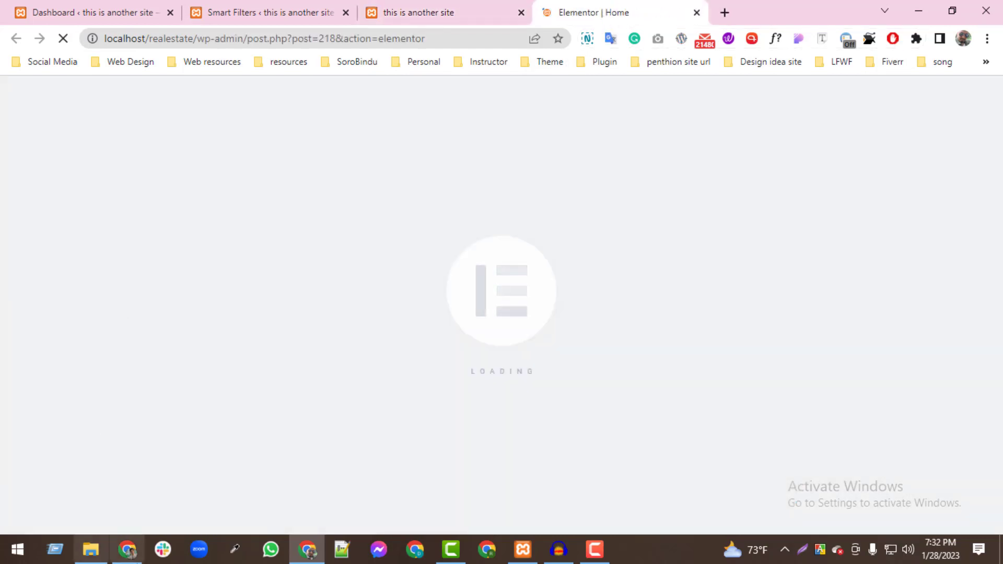
Copy the heading "With 3,000 Listings Powered By Mlsimport.Com" from the reference site and return to the Elementor editor
left_click(128, 548)
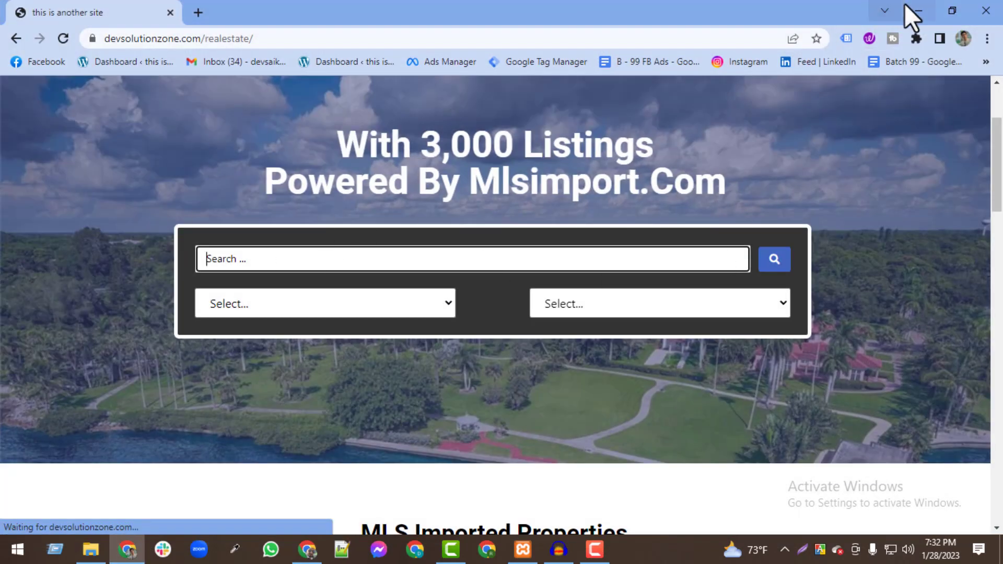
left_click_drag(356, 142, 723, 183)
key("ctrl+c")
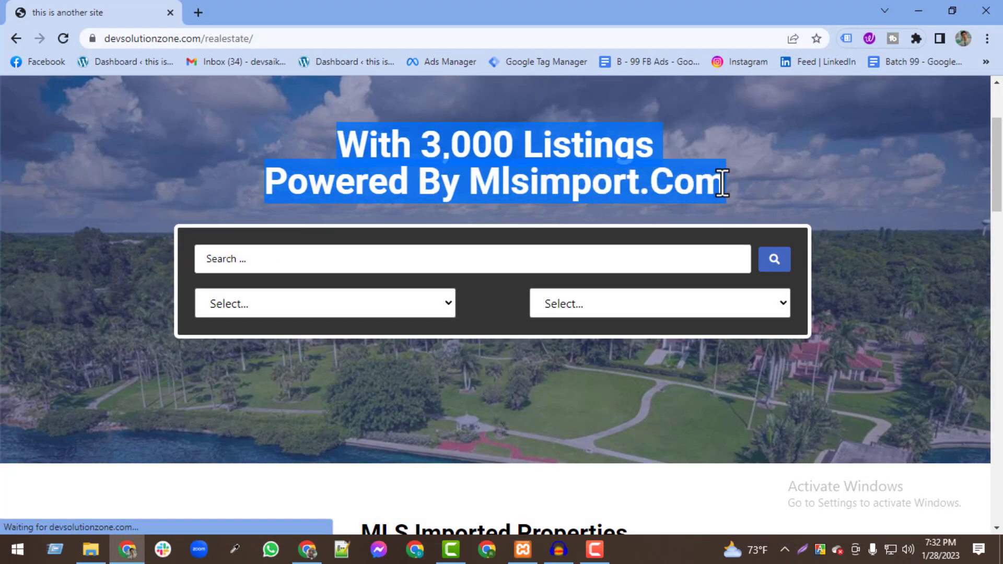
left_click(928, 9)
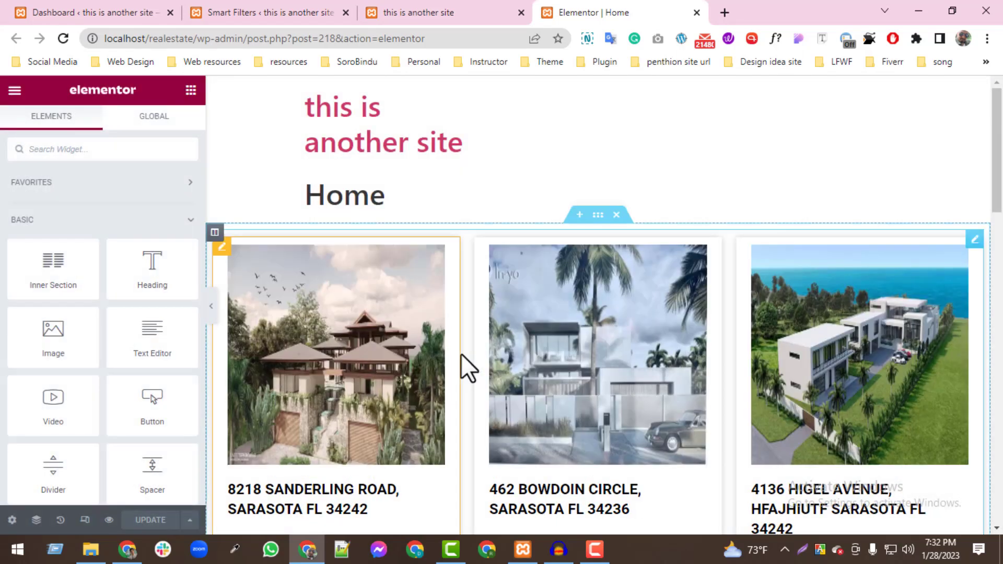
Compare the reference site's search banner with the Home page's property listings in the Elementor editor
left_click(127, 549)
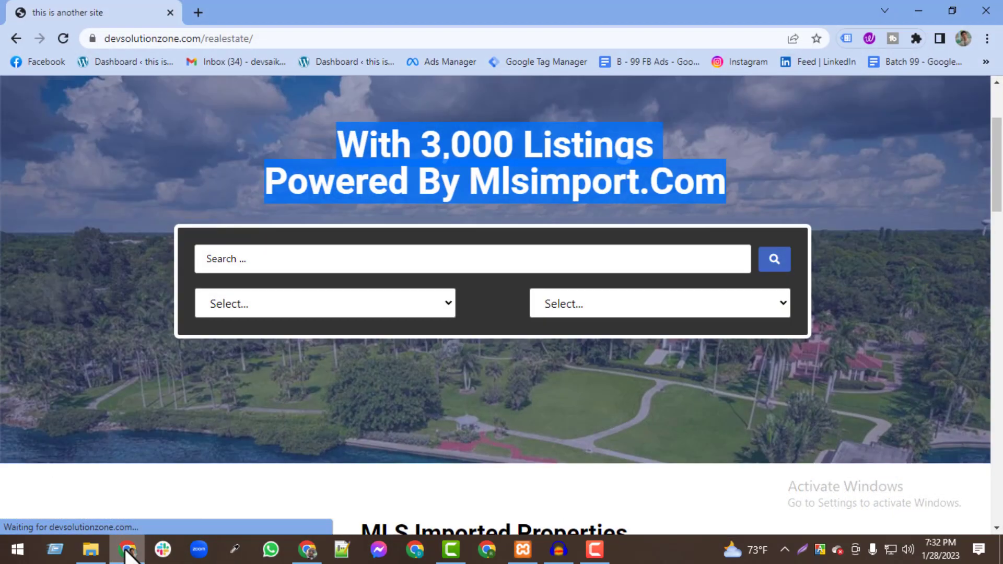
left_click(127, 550)
scroll(869, 382, "down", 5)
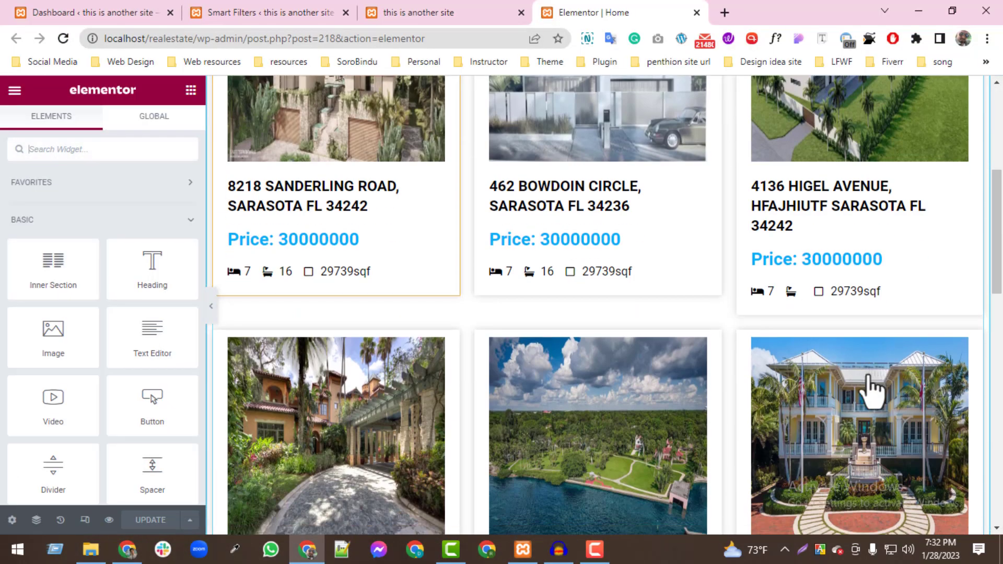
Add a new single-column section above the property listings section on the Home page
scroll(871, 389, "down", 2)
scroll(448, 180, "up", 8)
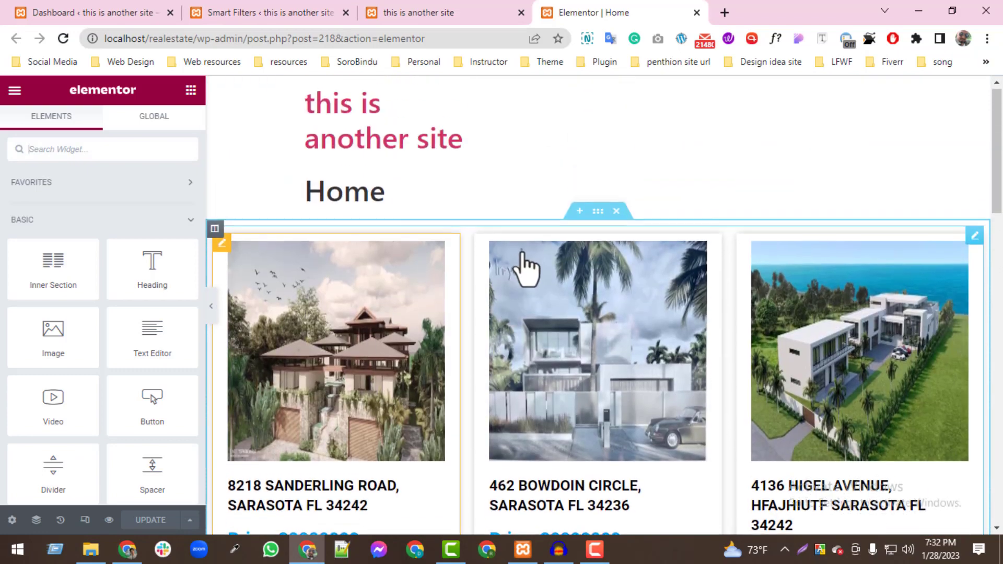
left_click(580, 215)
left_click(582, 284)
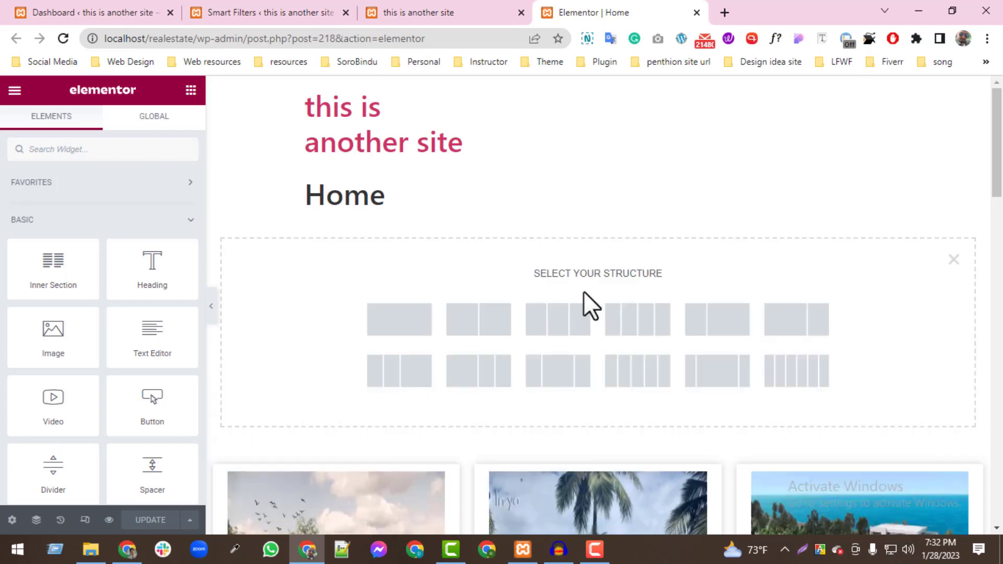
left_click(411, 340)
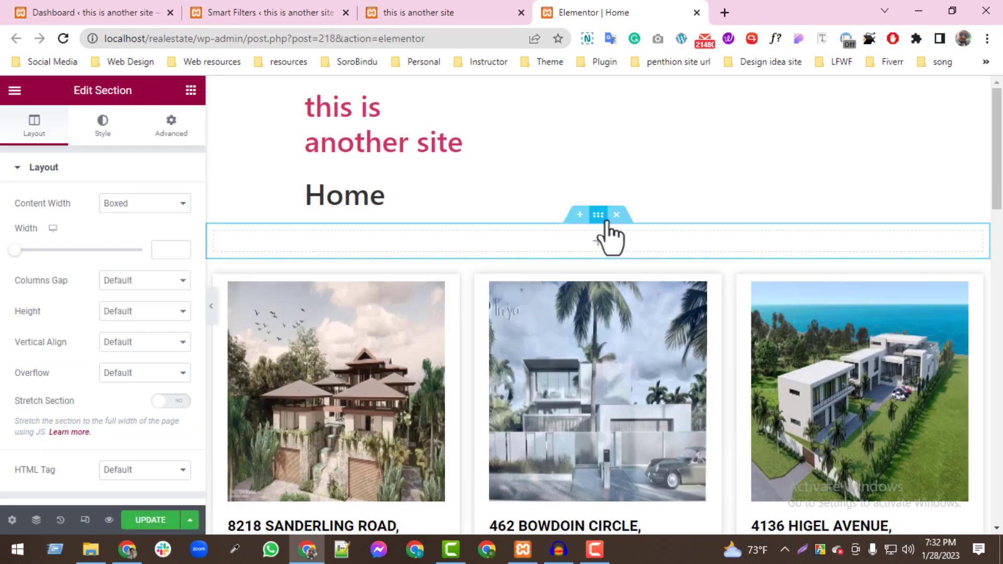
Give the new section a classic background using the aerial waterfront image from the media library, with the image size set to Cover
left_click(119, 133)
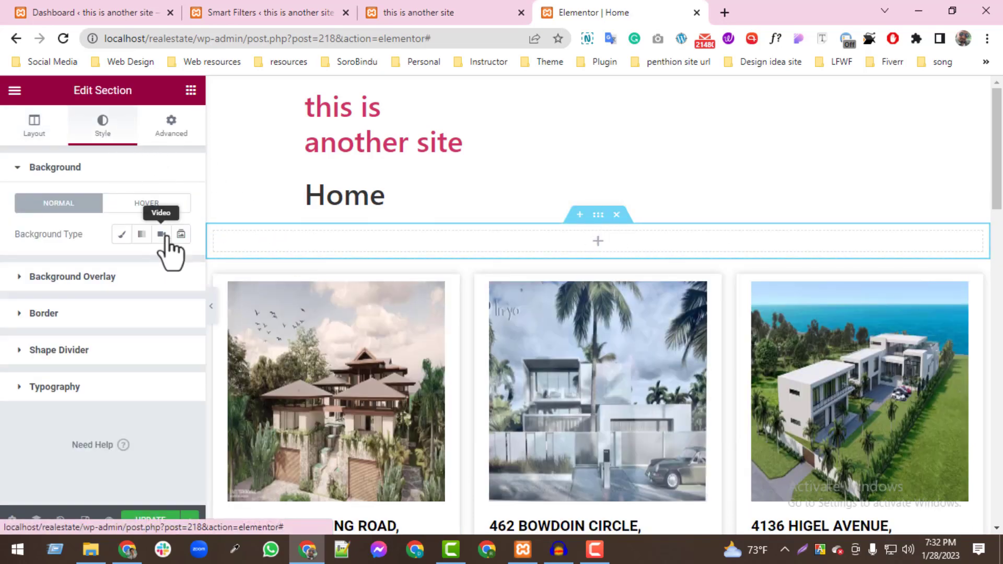
left_click(122, 234)
left_click(136, 341)
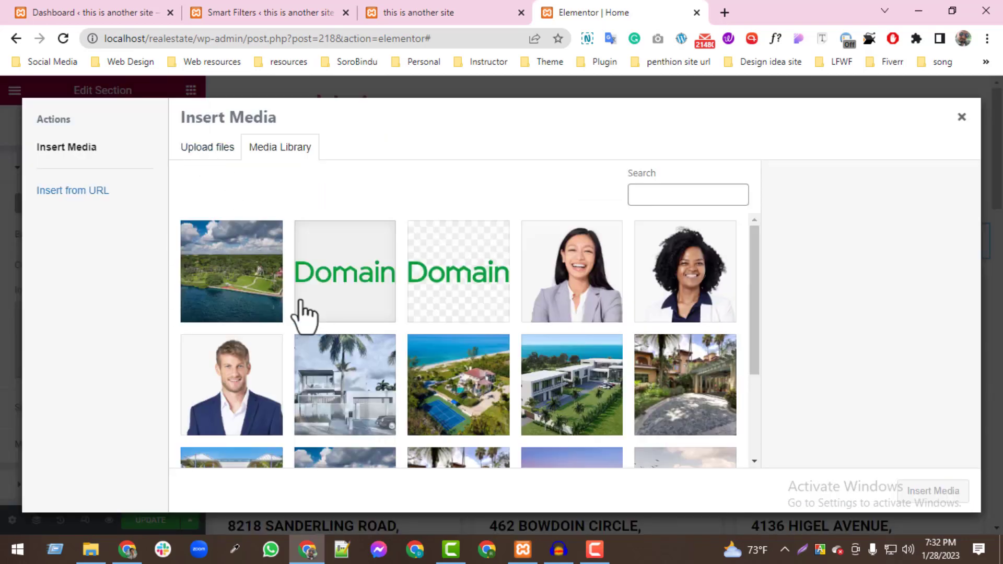
left_click(264, 293)
left_click(931, 492)
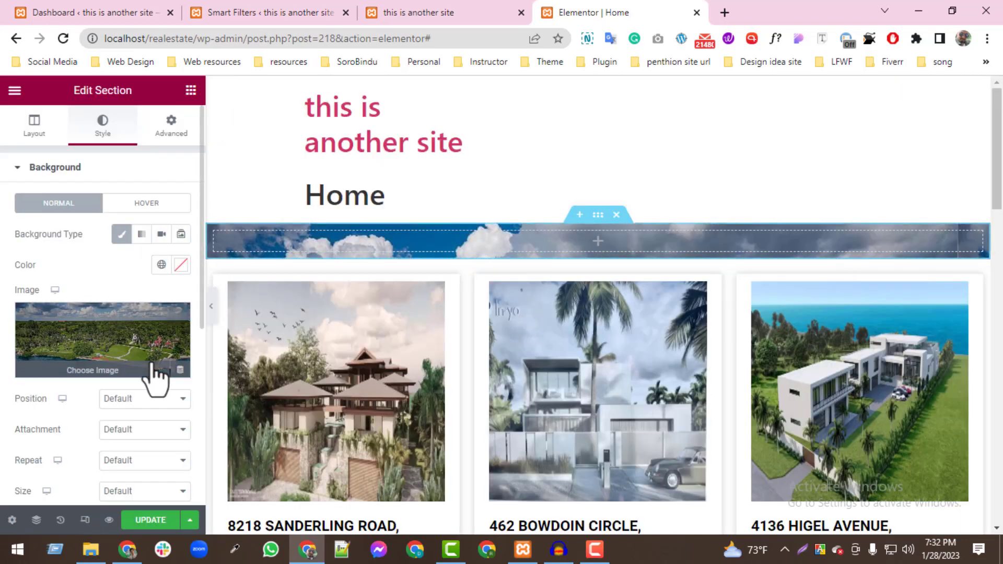
scroll(100, 436, "down", 2)
left_click(128, 421)
left_click(125, 456)
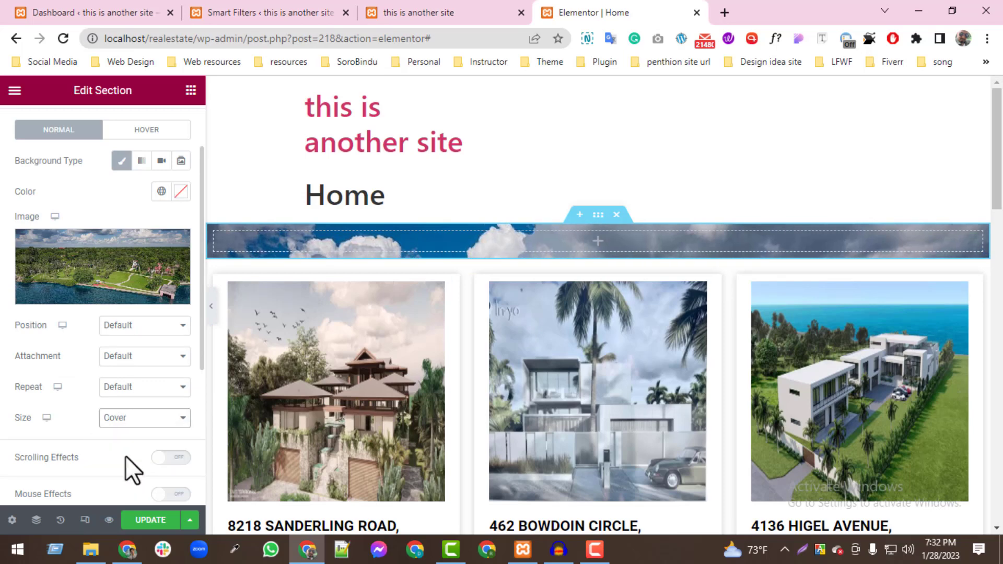
scroll(68, 169, "up", 2)
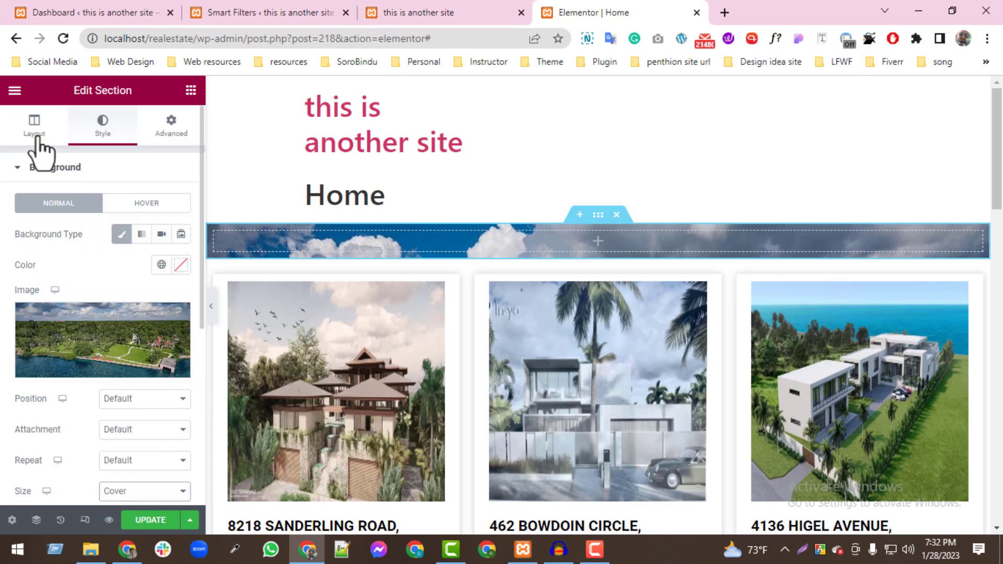
Set the banner section's height to Min Height with a minimum height of 508 px
left_click(34, 125)
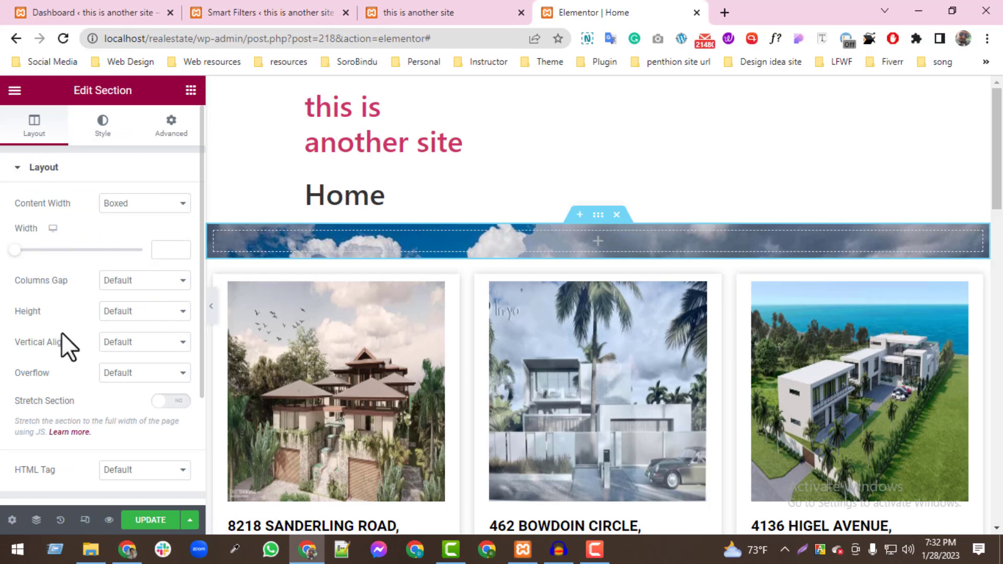
left_click(107, 349)
left_click(121, 312)
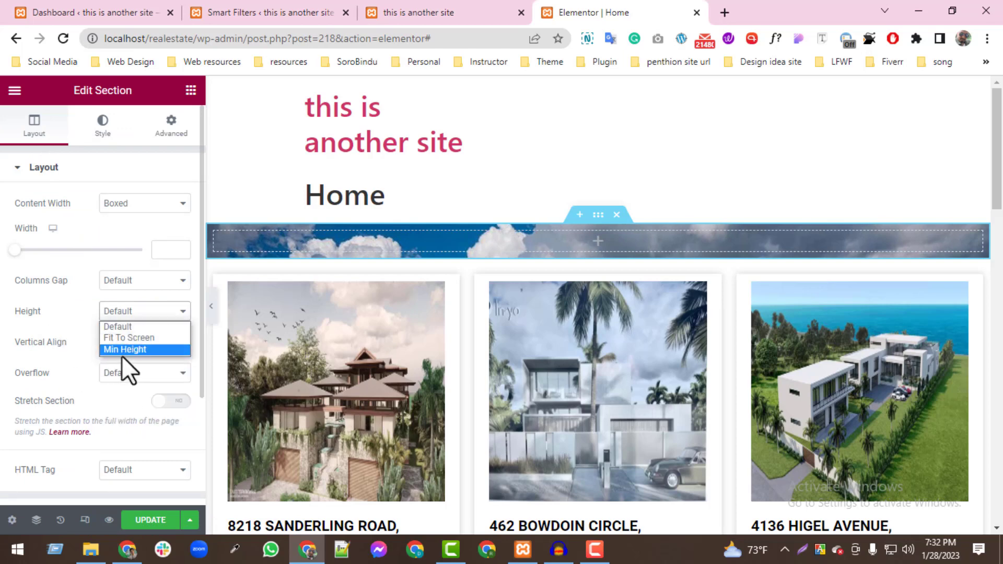
left_click(120, 349)
scroll(593, 376, "down", 1)
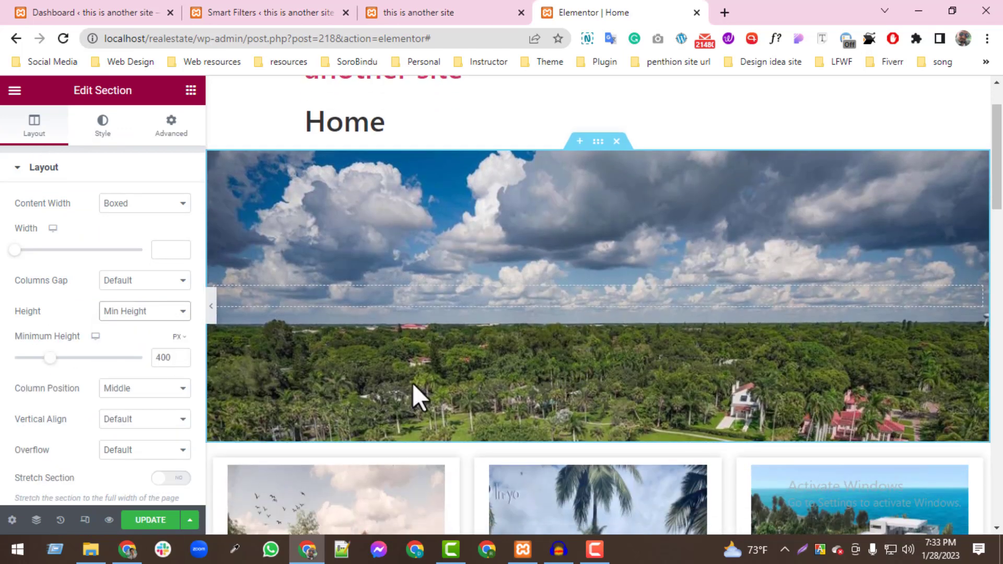
left_click_drag(50, 358, 60, 360)
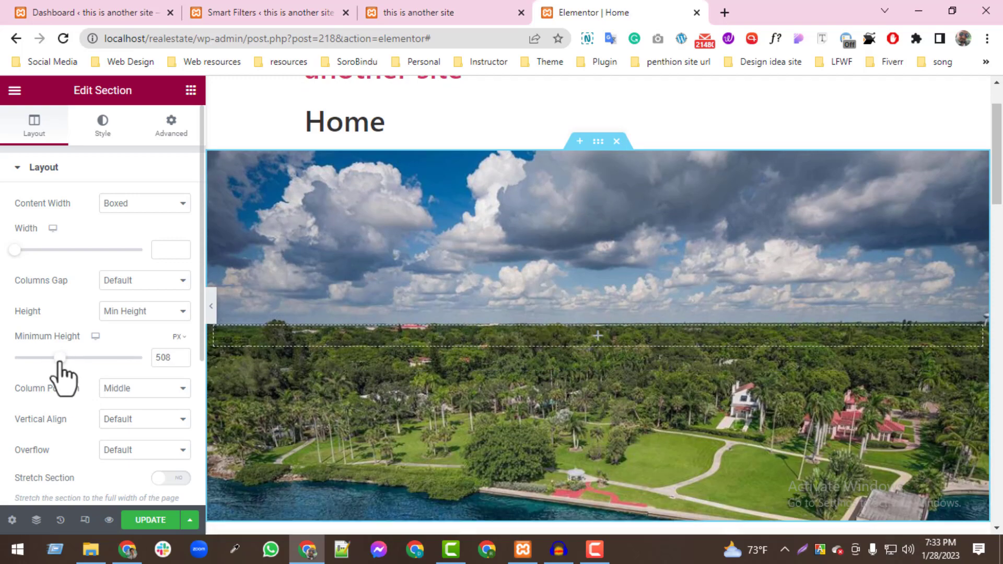
scroll(108, 405, "down", 2)
scroll(103, 257, "up", 2)
Add a classic background overlay to the banner section in the semi-transparent dark color #020101CC
left_click(107, 153)
scroll(120, 413, "down", 5)
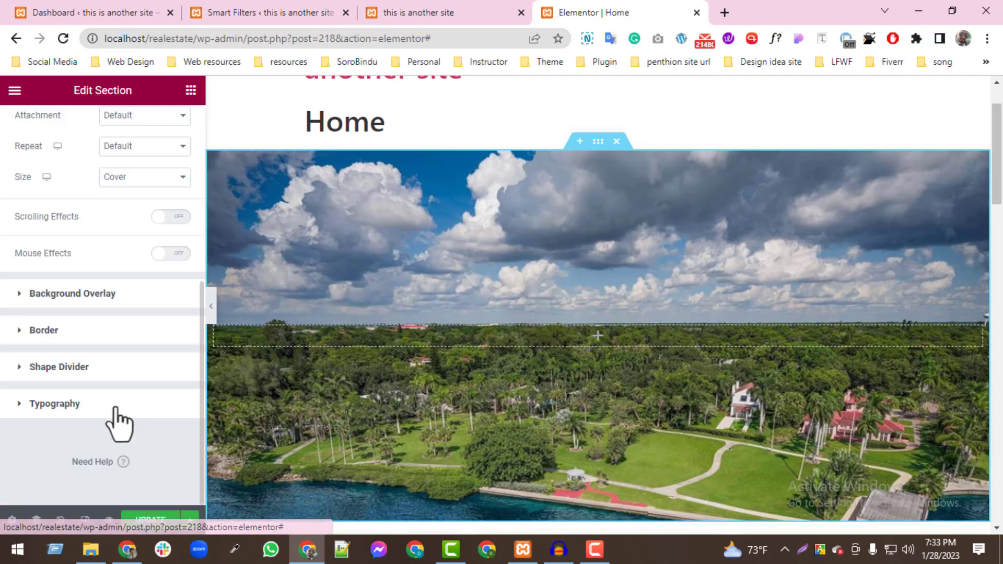
left_click(65, 298)
left_click(161, 273)
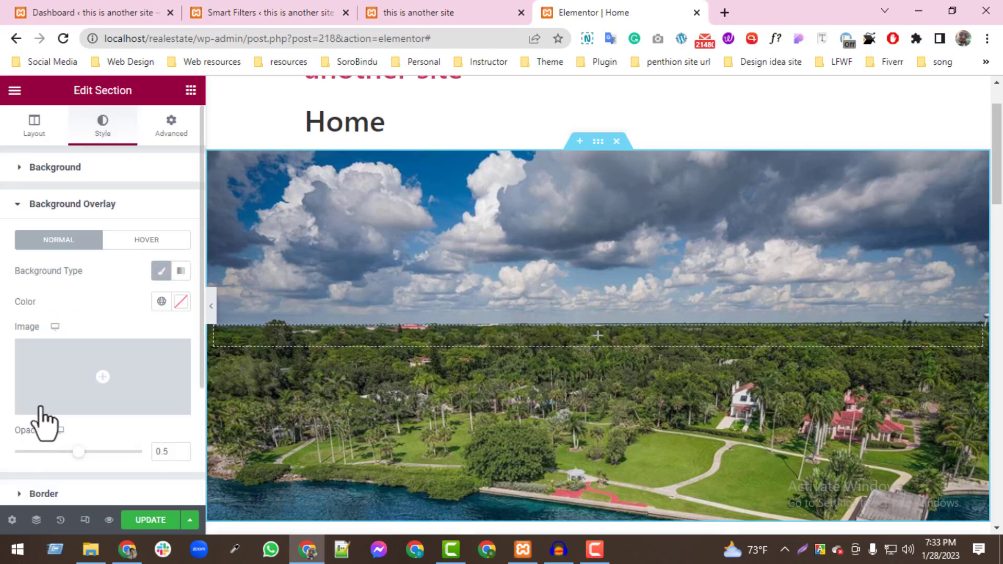
left_click(181, 301)
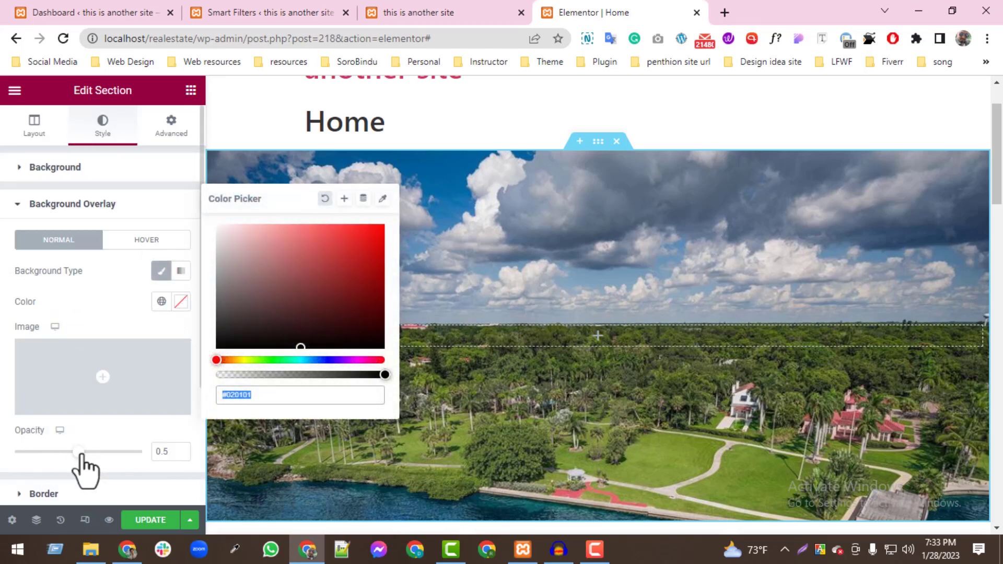
left_click_drag(302, 372, 350, 377)
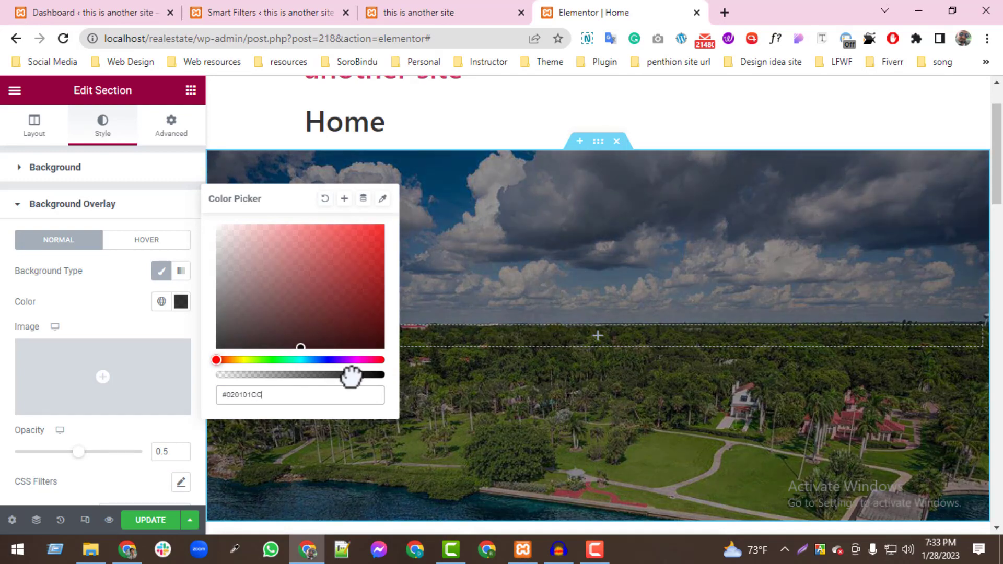
left_click(129, 310)
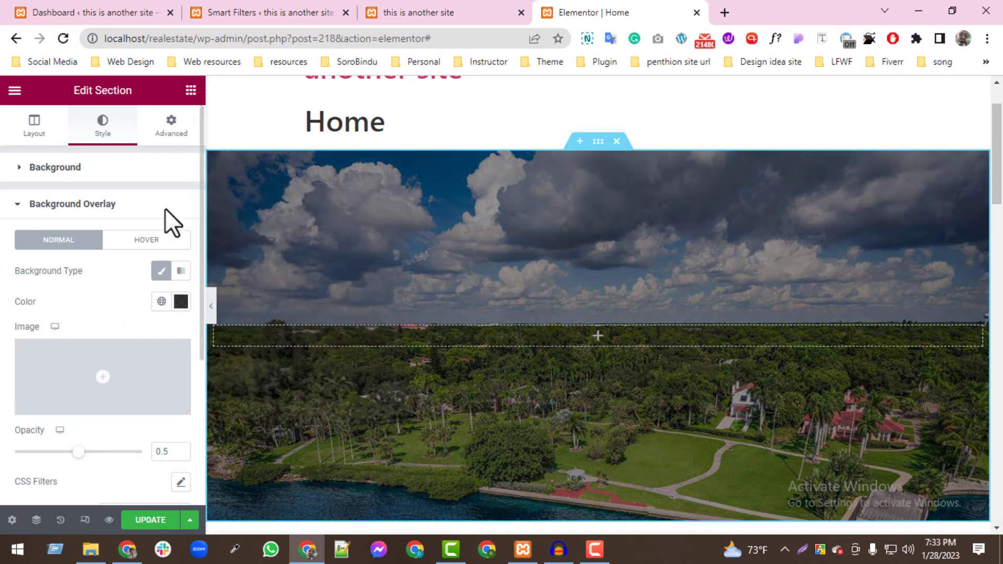
Add a centered heading in the banner reading "With 3,000 Listings<br> Powered By Mlsimport.Com", pasting the copied text and adding the line break tag
left_click(191, 90)
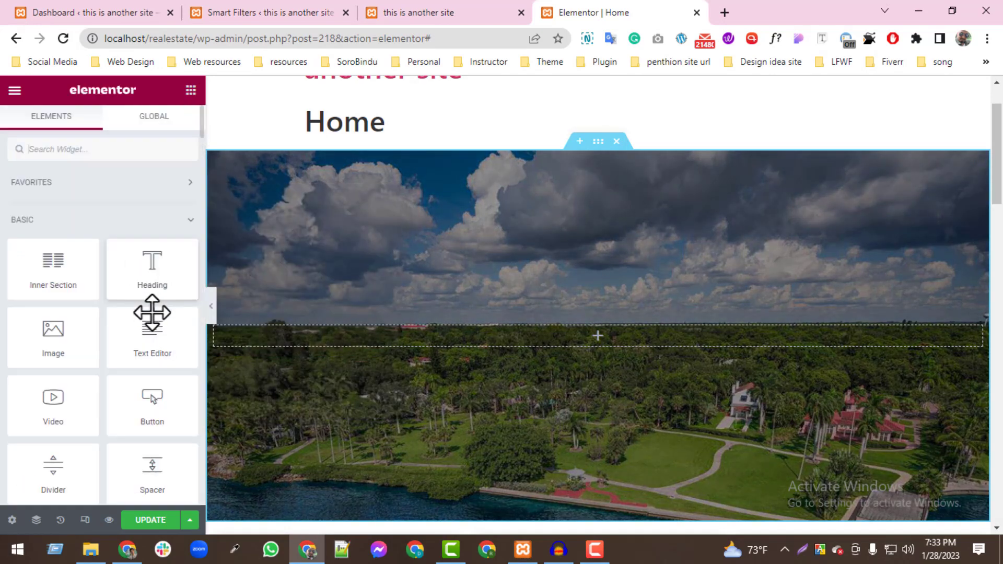
left_click_drag(150, 280, 642, 341)
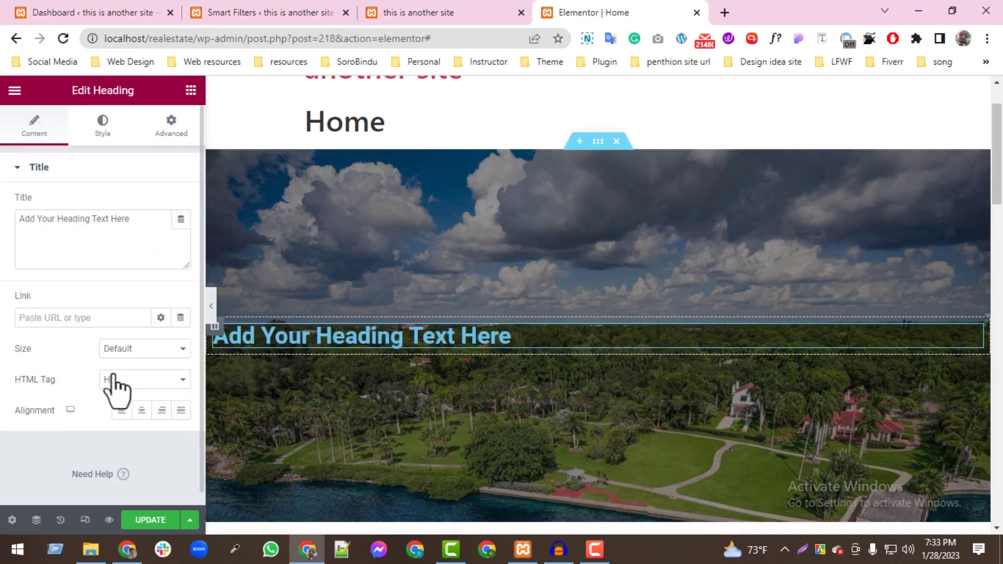
triple_click(64, 225)
key("ctrl+v")
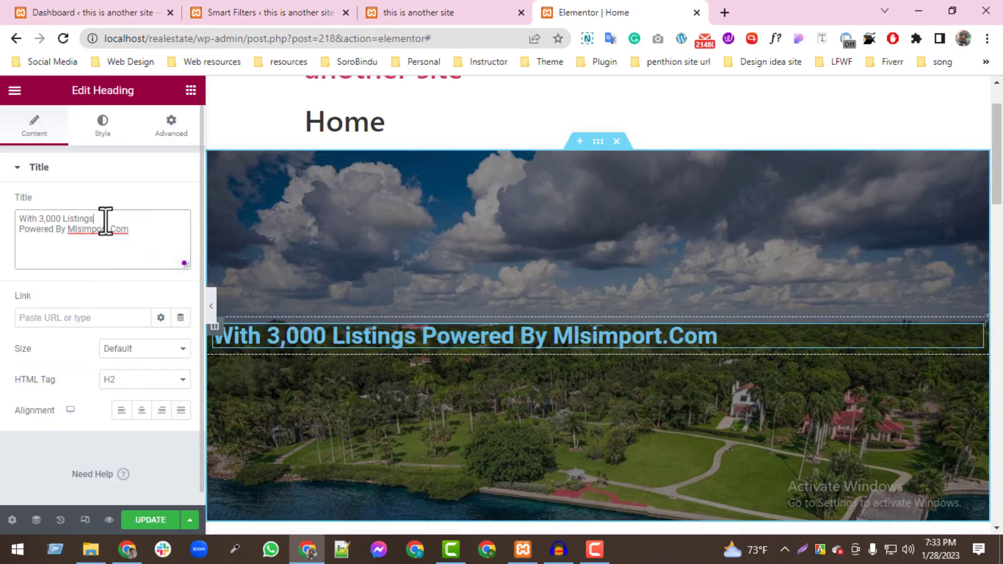
type("<>")
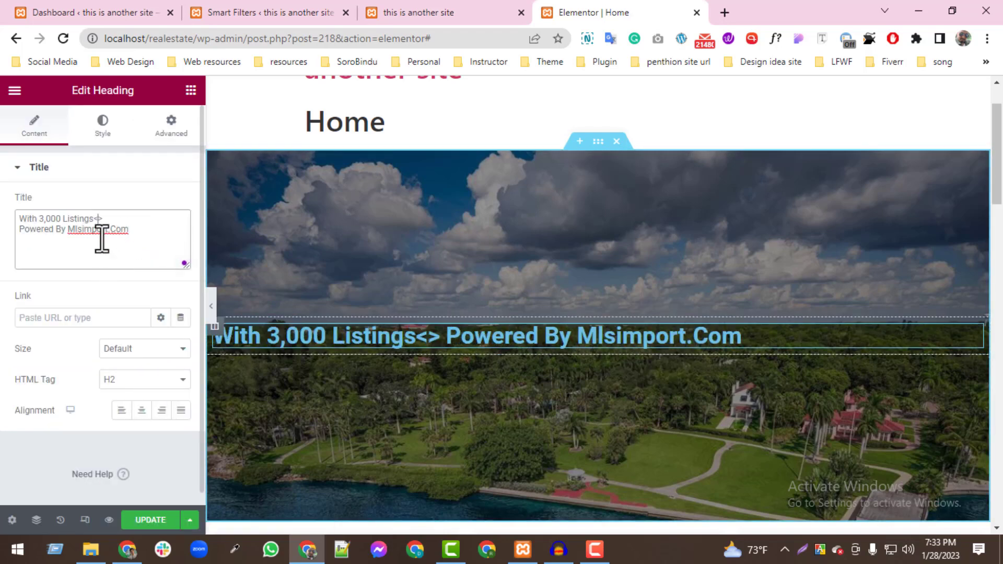
type("br")
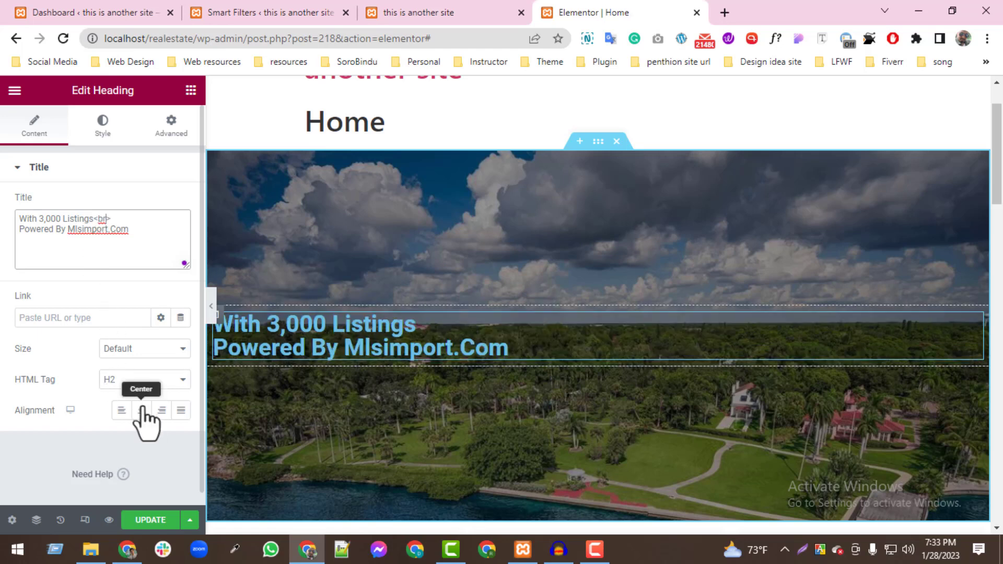
left_click(141, 410)
Set the banner heading's text color to #FFFFFF and its font size to 45 px
left_click(101, 128)
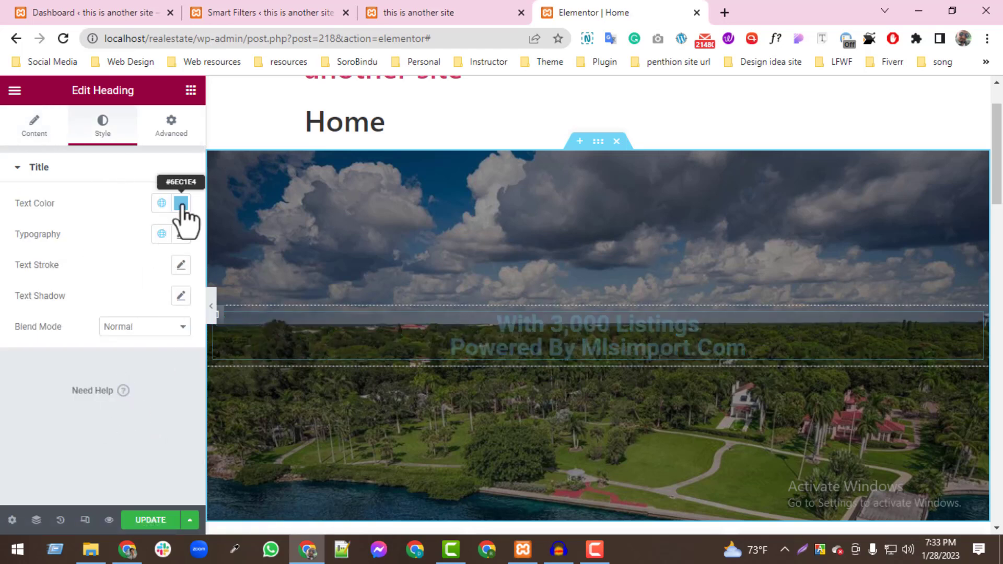
left_click(181, 203)
type("#FFFFFF")
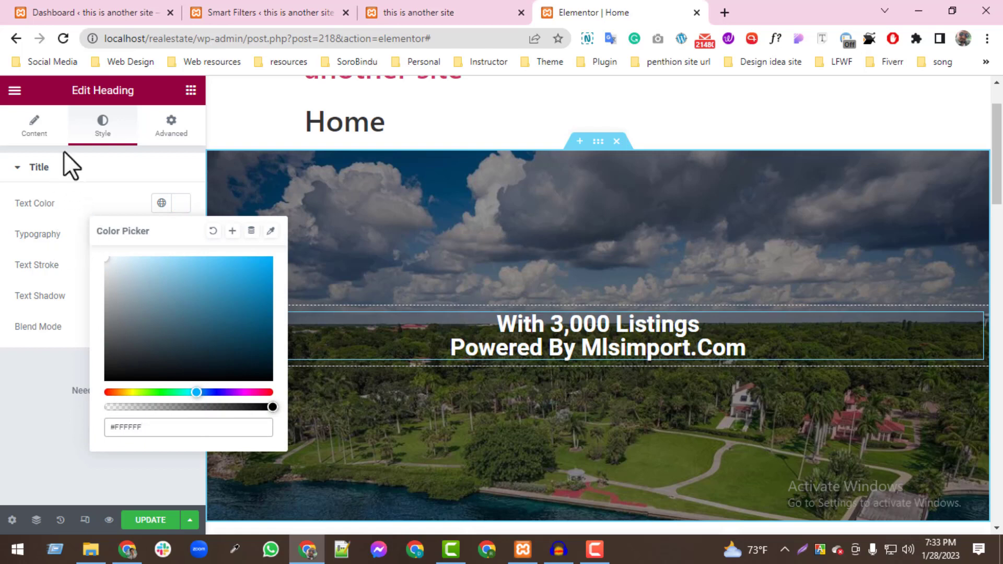
left_click(70, 186)
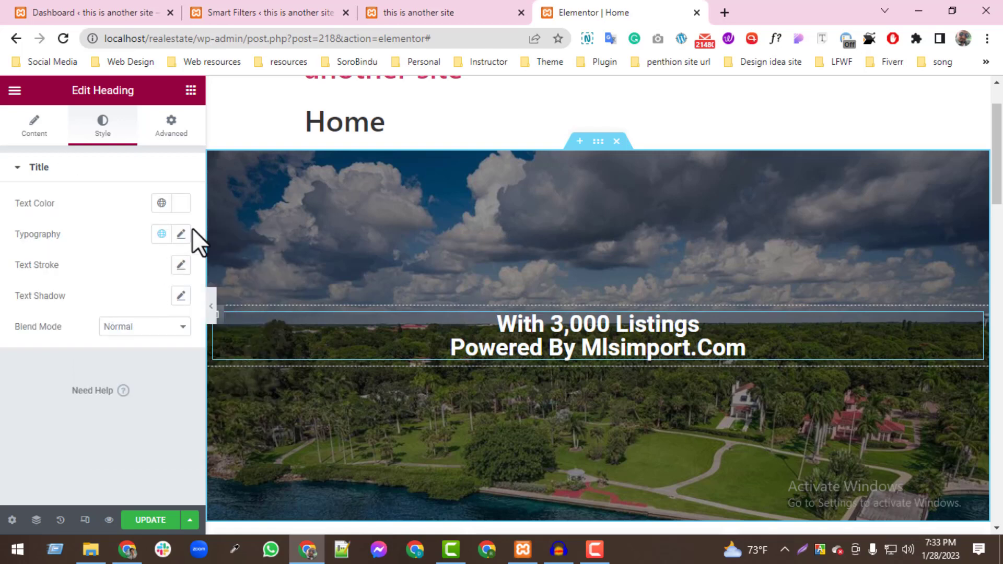
left_click(181, 234)
left_click_drag(27, 348, 47, 348)
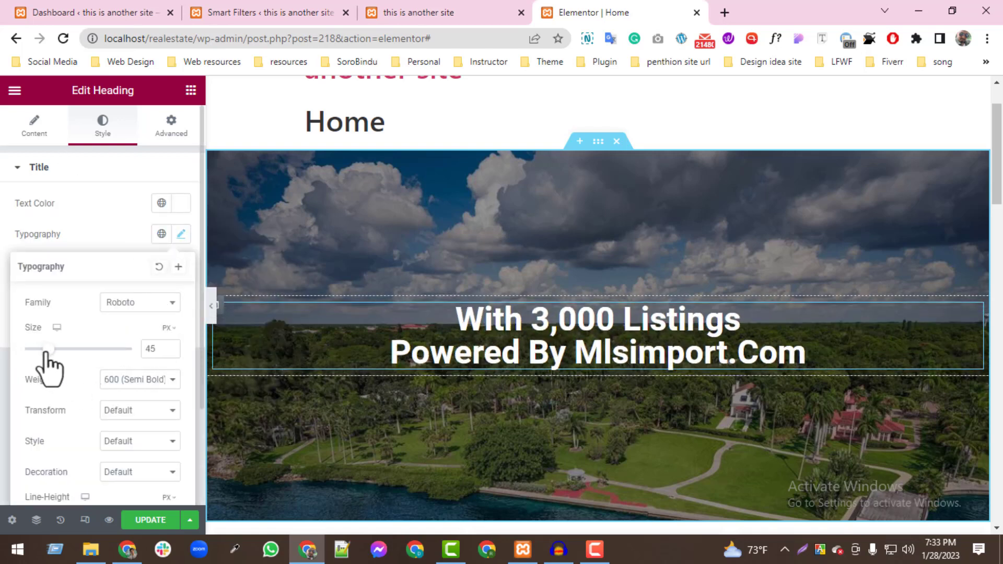
scroll(492, 361, "down", 1)
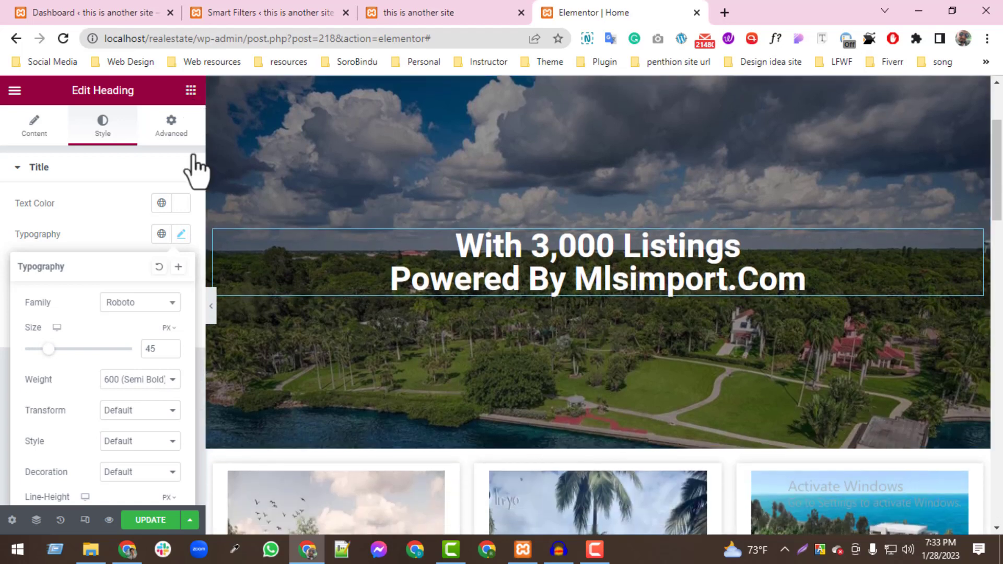
Insert an inner section below the banner heading and add a third column to it
left_click(284, 483)
left_click_drag(53, 272, 554, 293)
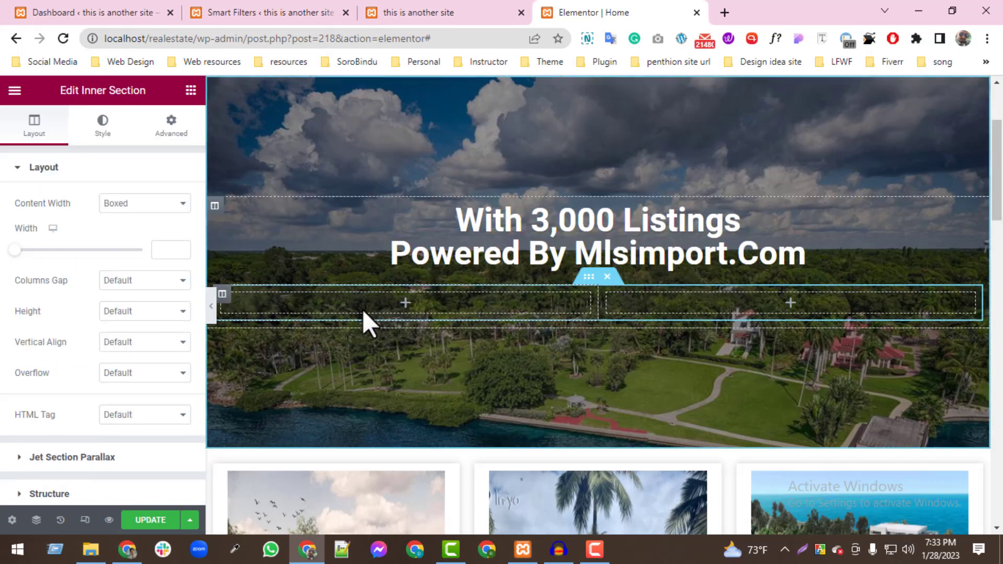
right_click(363, 312)
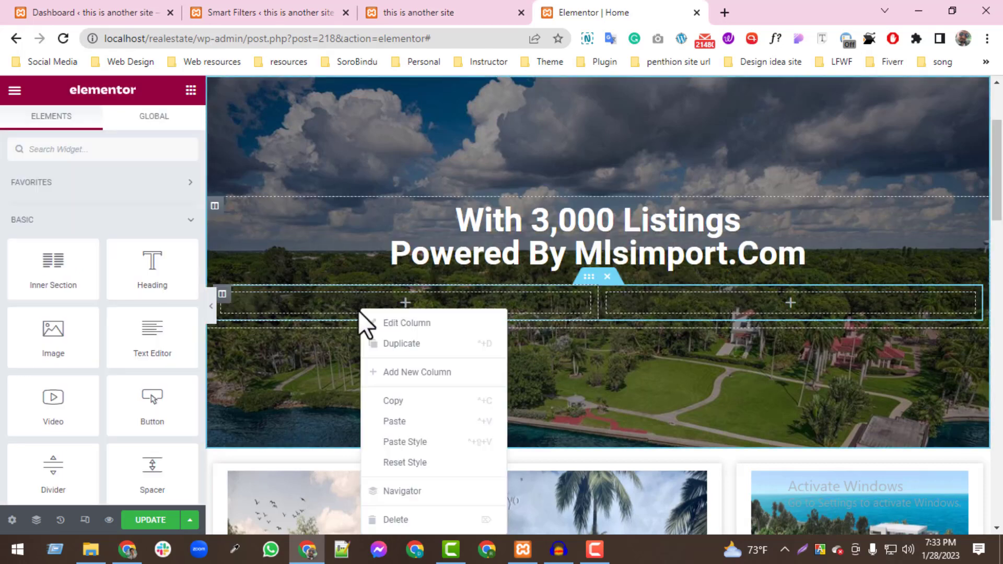
left_click(405, 373)
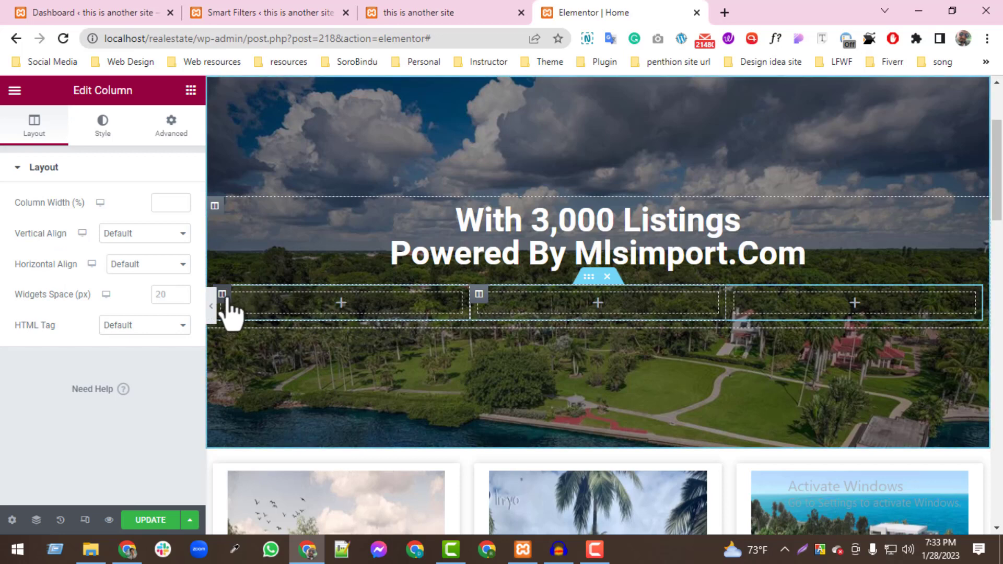
Set the width of the inner section's first and third columns to 10% each
left_click(170, 202)
type("1")
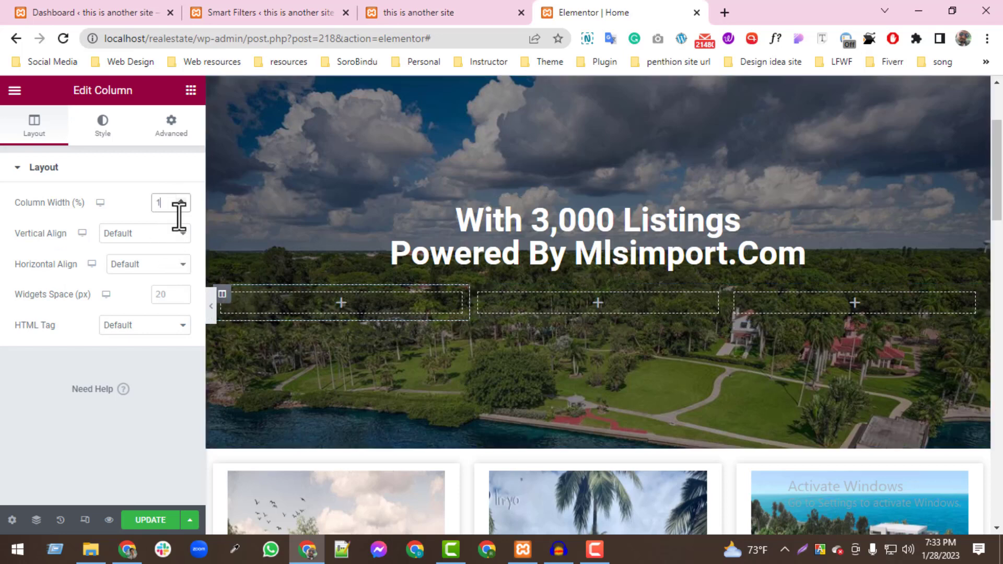
type("5")
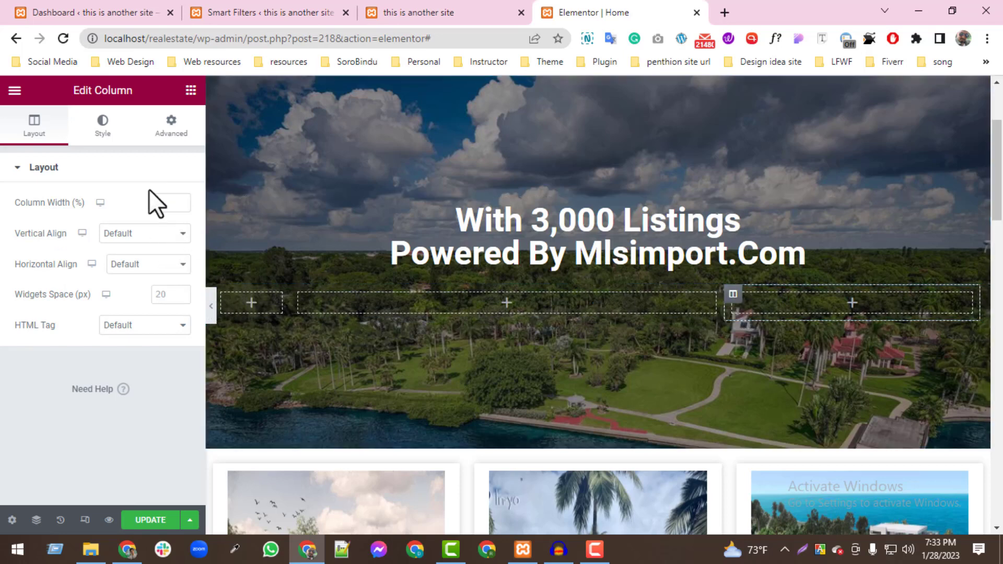
type("0")
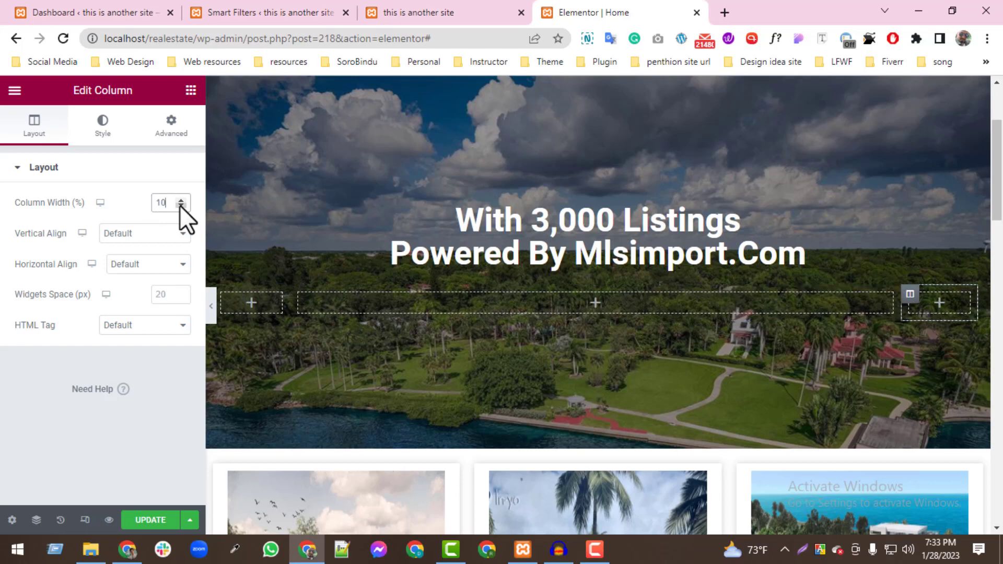
Search the widgets for "sear" and place an Ajax Search widget in the inner section's middle column
left_click(190, 92)
type("sear")
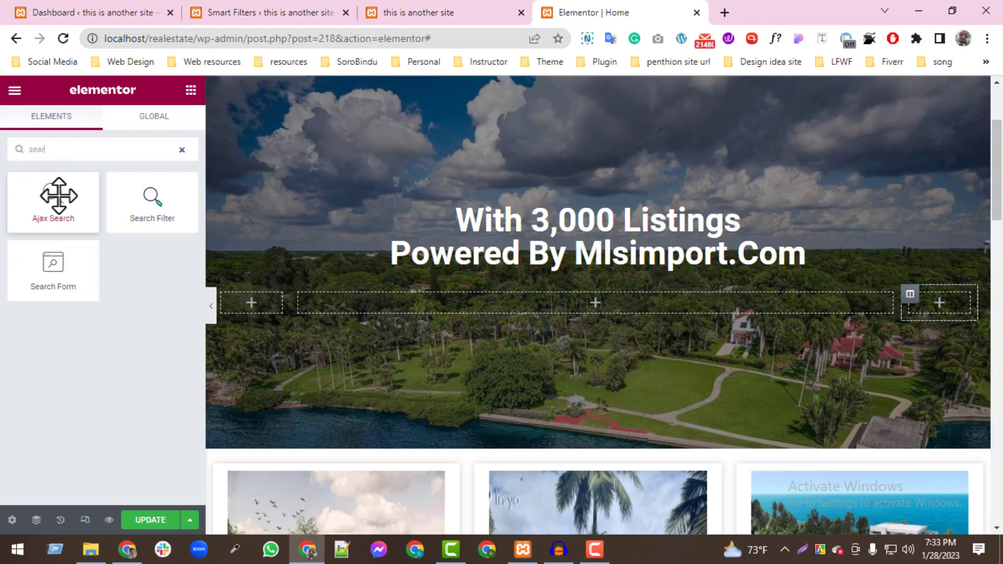
left_click_drag(59, 196, 560, 325)
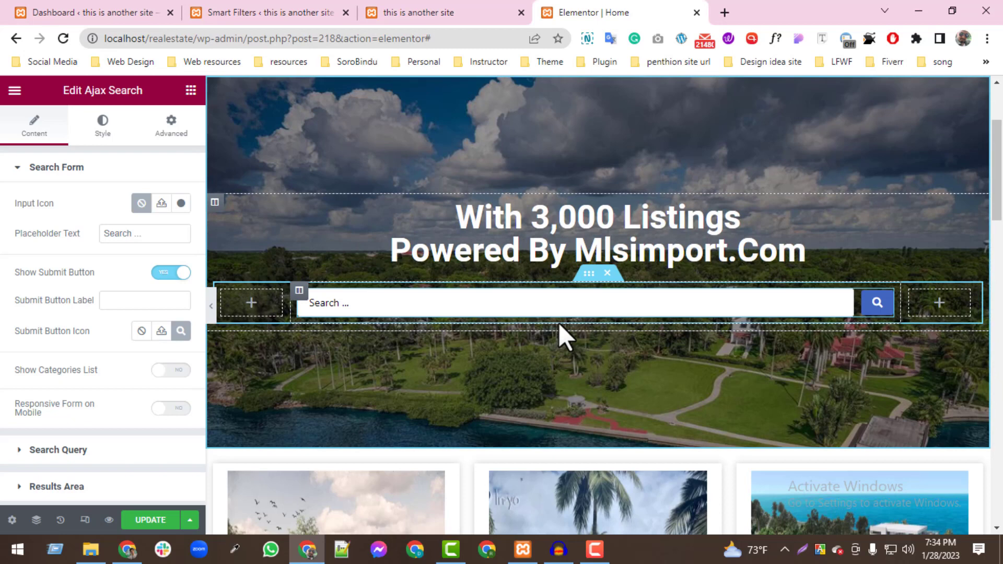
Update the Home page and preview it in a new browser tab, looking over the banner and property listings
left_click(167, 521)
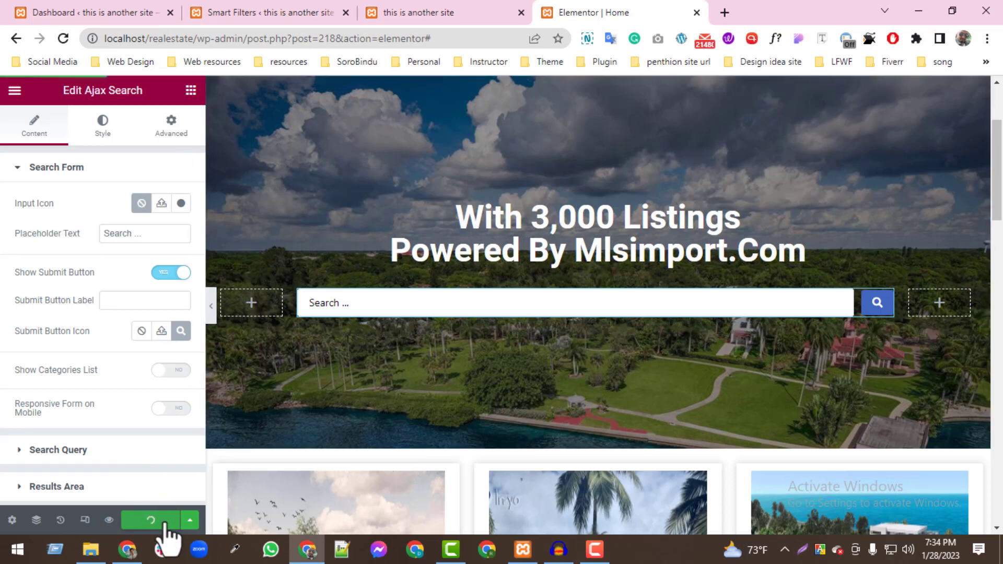
left_click(109, 520)
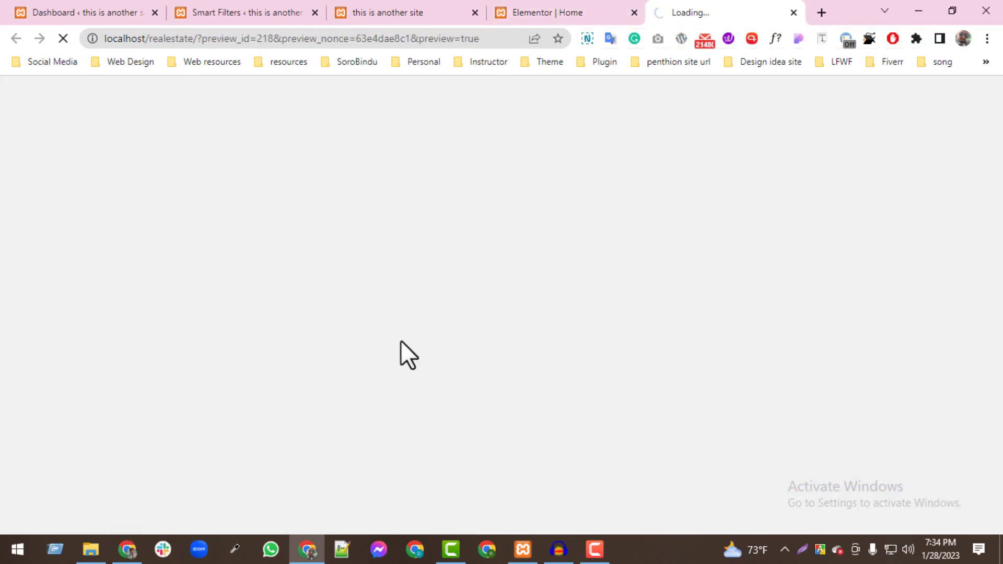
scroll(526, 358, "down", 10)
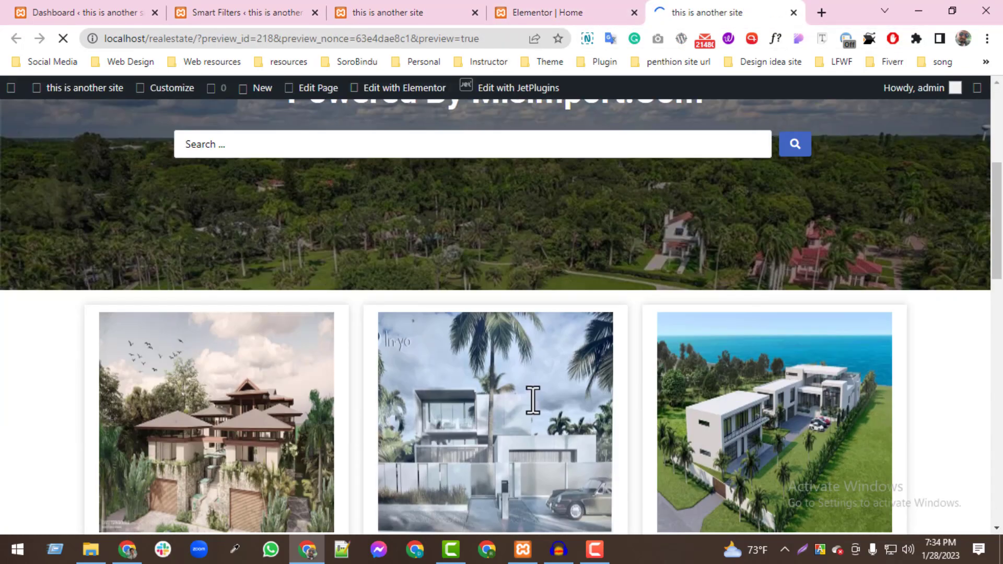
scroll(240, 340, "down", 5)
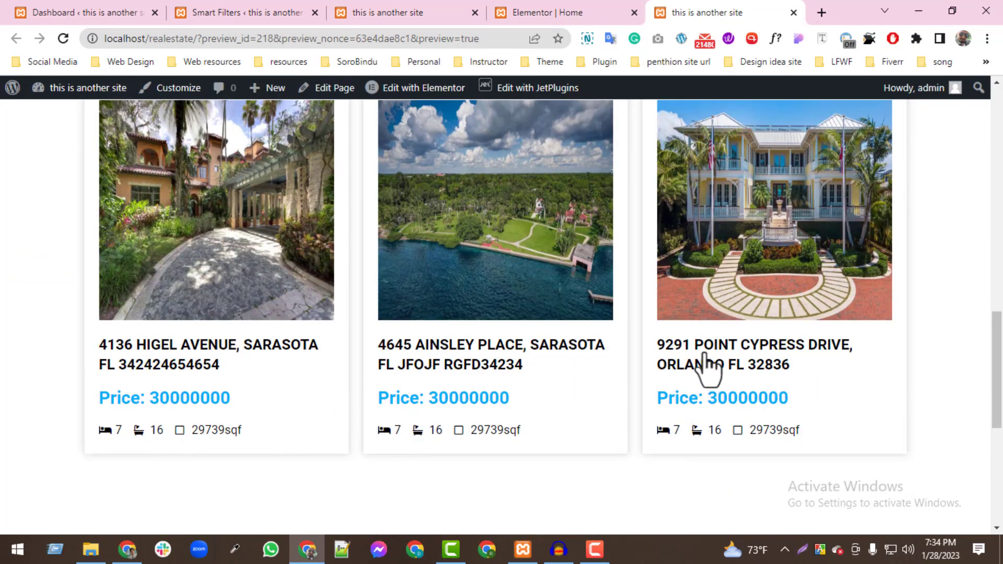
Test the banner's search bar in the preview with the term "point" and look through the suggested properties
scroll(679, 397, "up", 12)
left_click(432, 365)
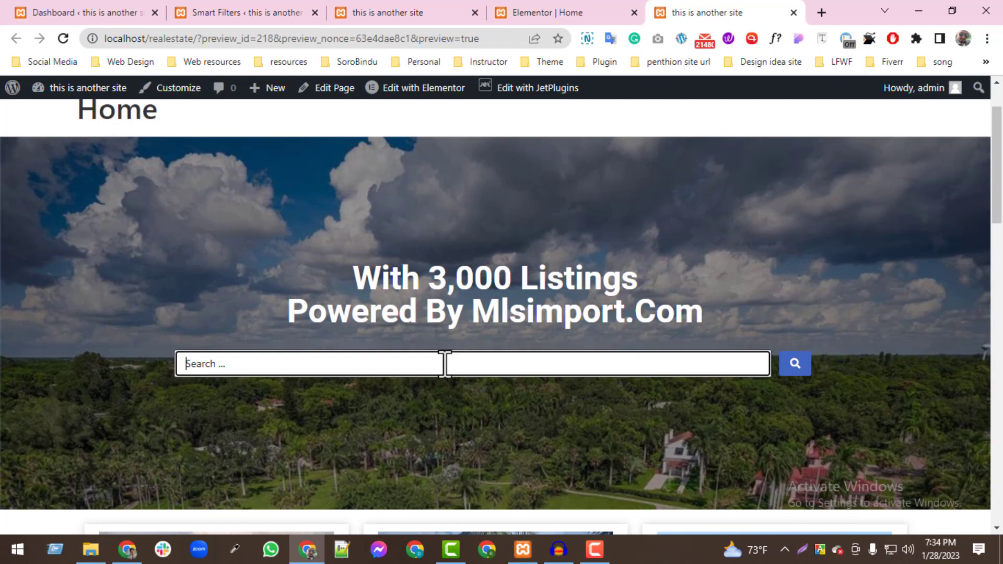
type("point")
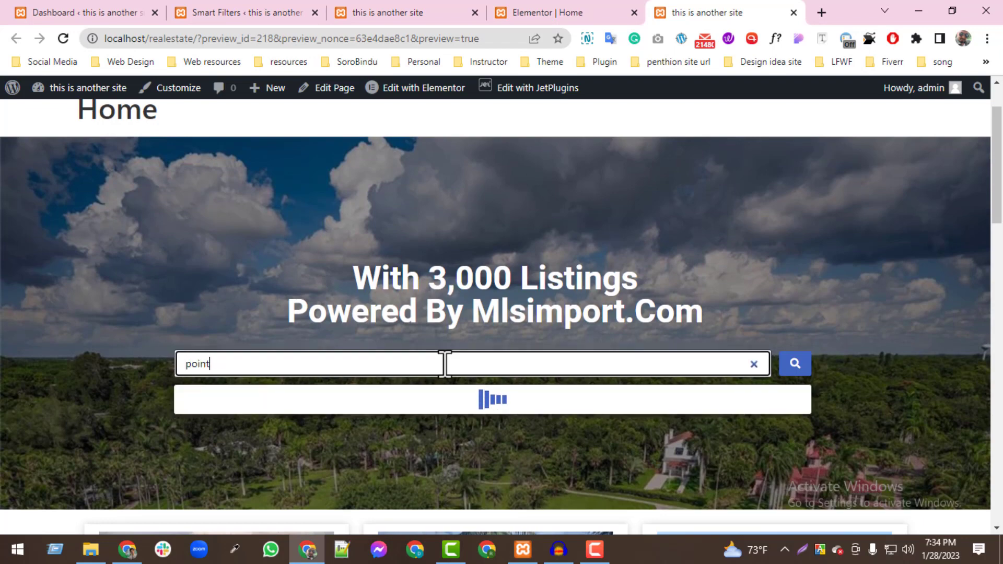
scroll(493, 424, "down", 3)
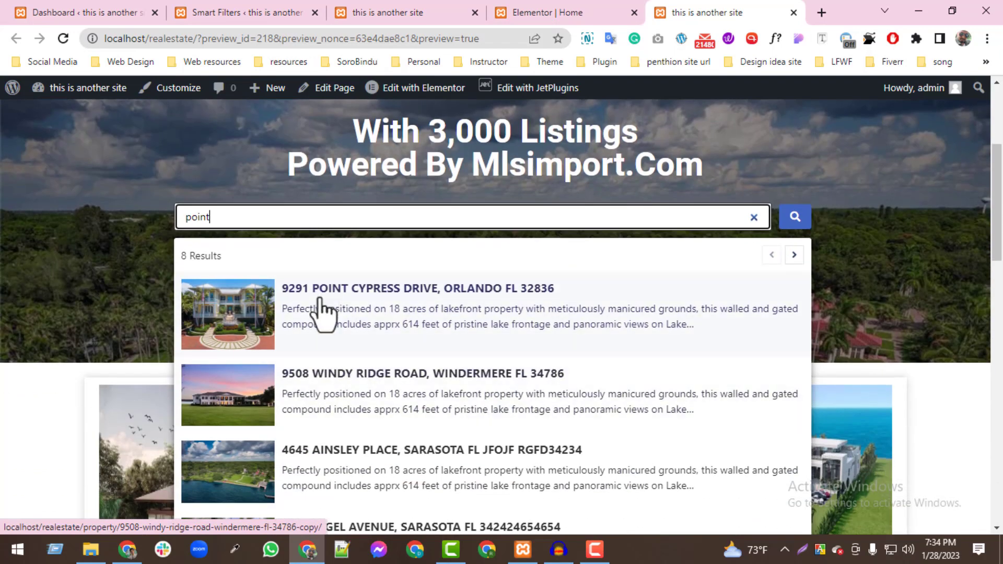
scroll(321, 314, "down", 5)
scroll(347, 448, "up", 5)
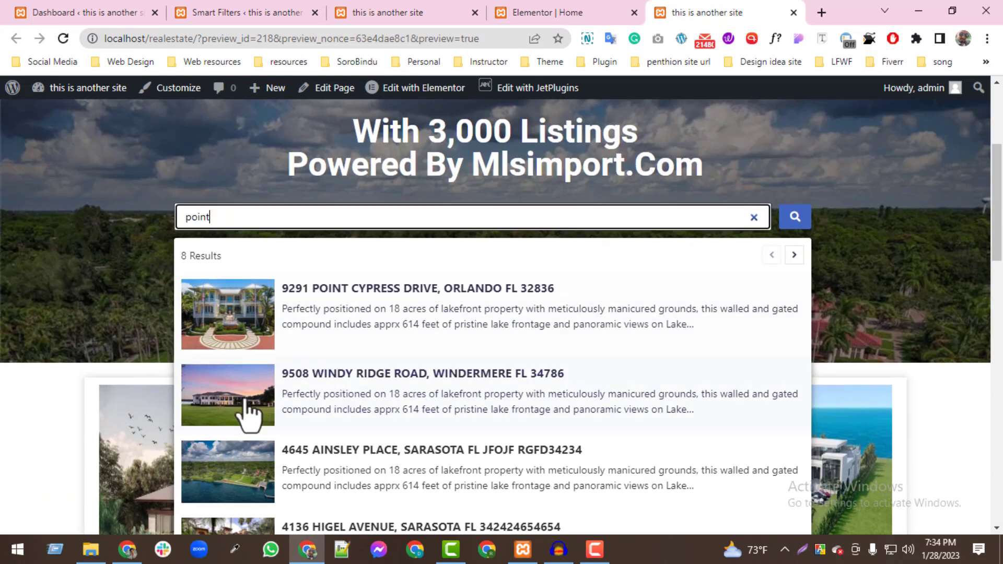
left_click(83, 275)
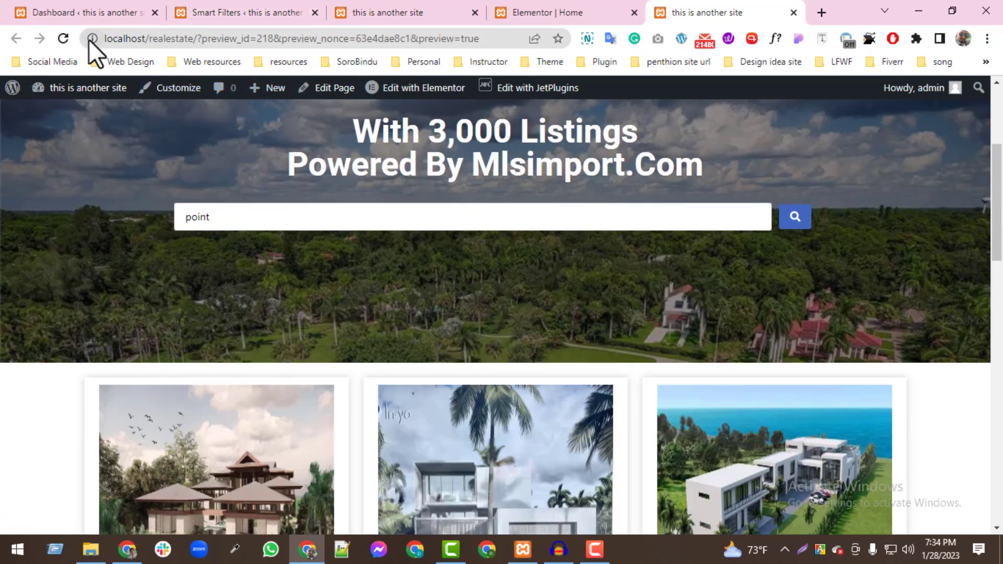
Switch to the devsolutionzone.com reference site, choose Apartment in the banner's first dropdown and check the second dropdown's options
left_click(127, 550)
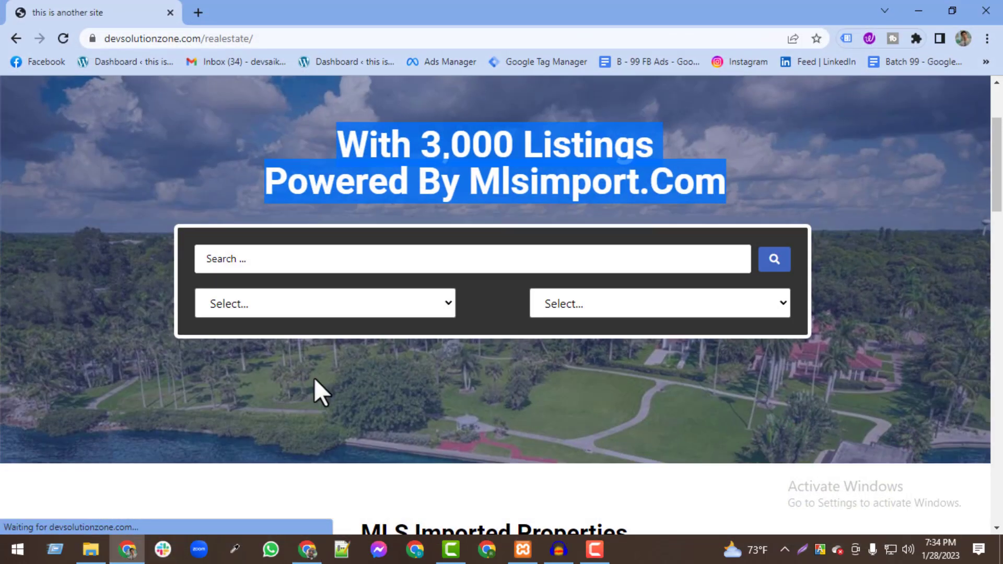
left_click(259, 309)
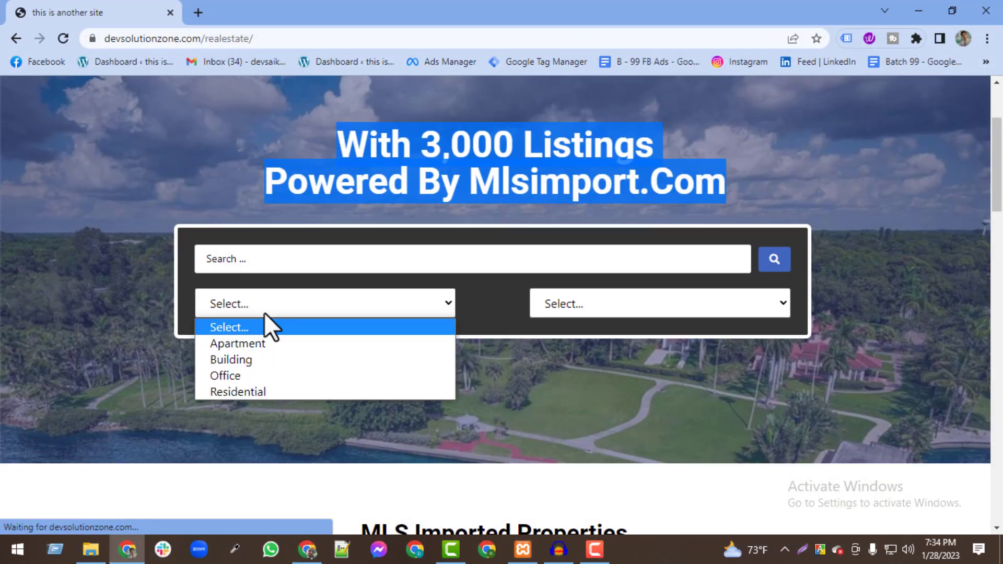
scroll(334, 433, "down", 3)
scroll(280, 391, "up", 3)
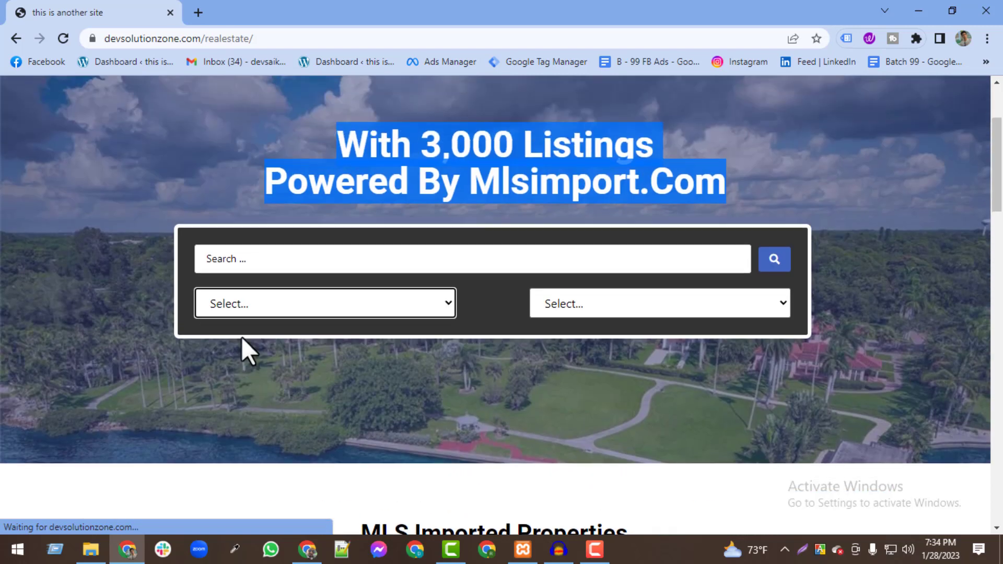
left_click(238, 312)
left_click(233, 340)
left_click(272, 311)
left_click(587, 309)
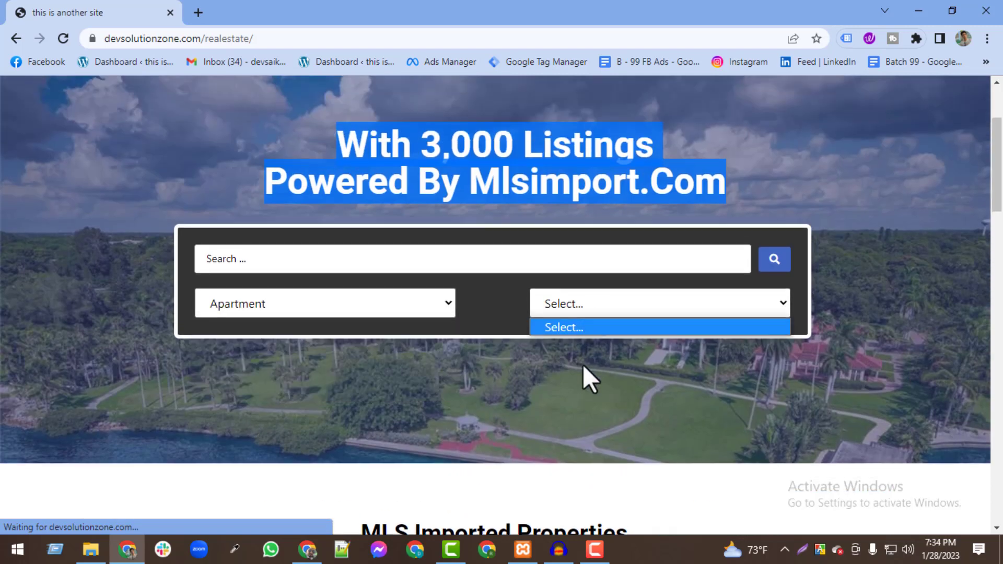
left_click(576, 301)
Choose Residential in the reference banner's first dropdown, check the second dropdown, and return to the local site's browser window
left_click(363, 295)
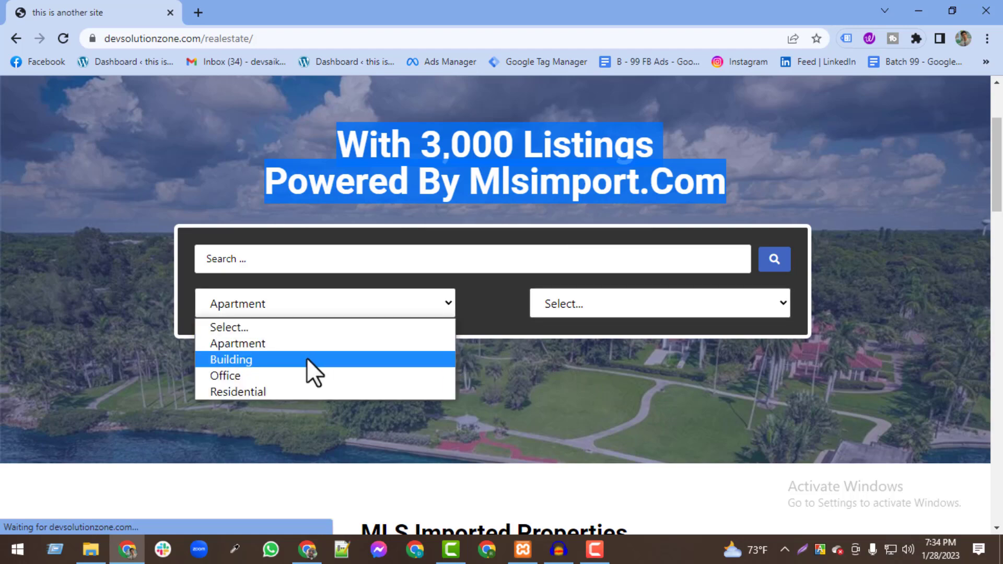
left_click(287, 395)
left_click(586, 302)
scroll(314, 392, "down", 4)
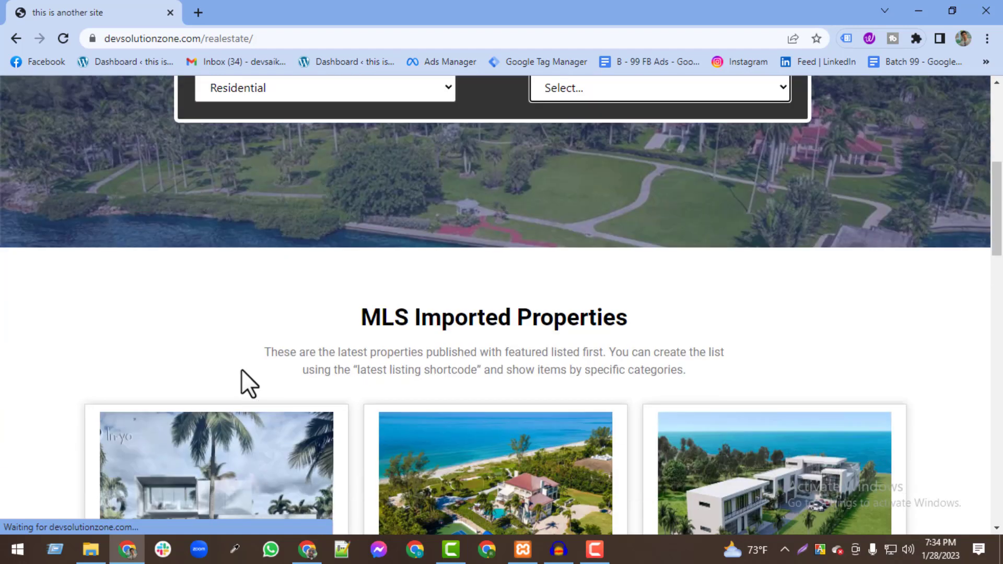
scroll(242, 381, "up", 7)
left_click(919, 12)
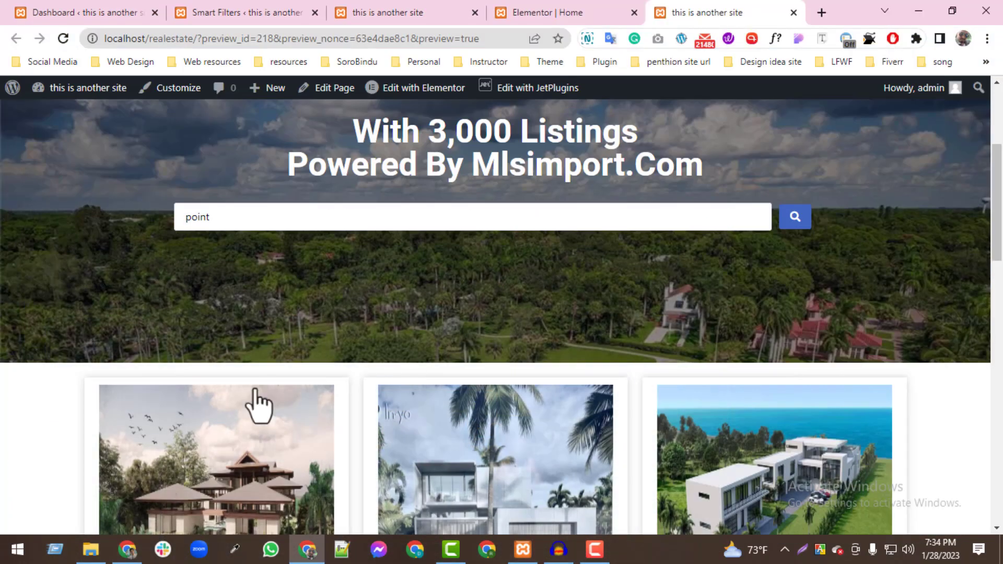
Start a new smart filter in the local site's Smart Filters list and title it "property filter"
left_click(224, 12)
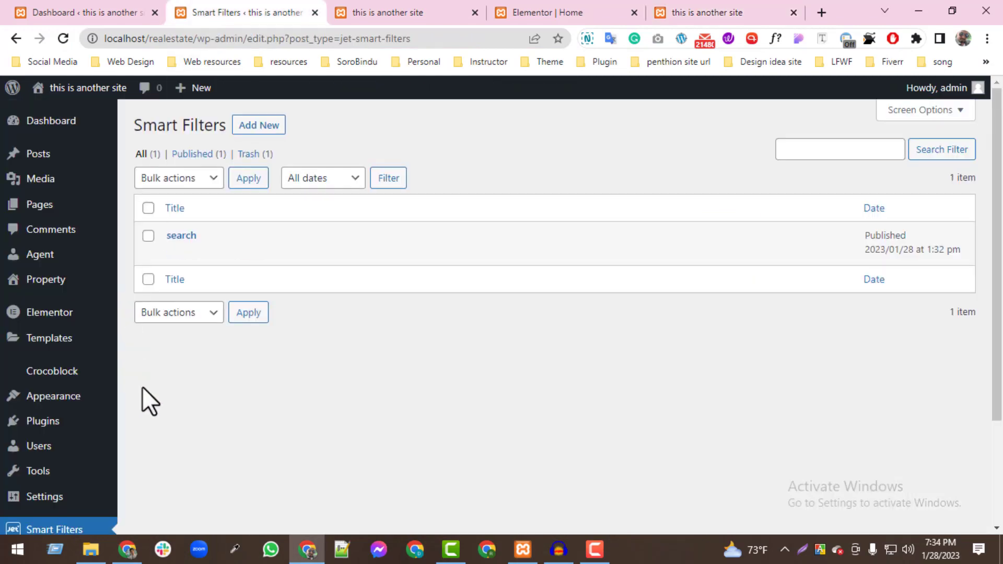
left_click(255, 128)
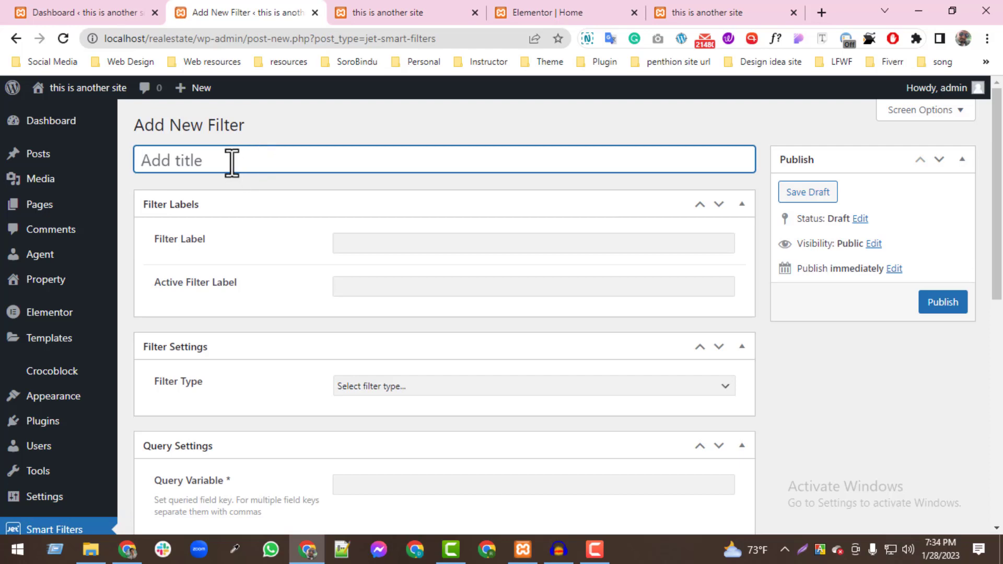
type("property filter")
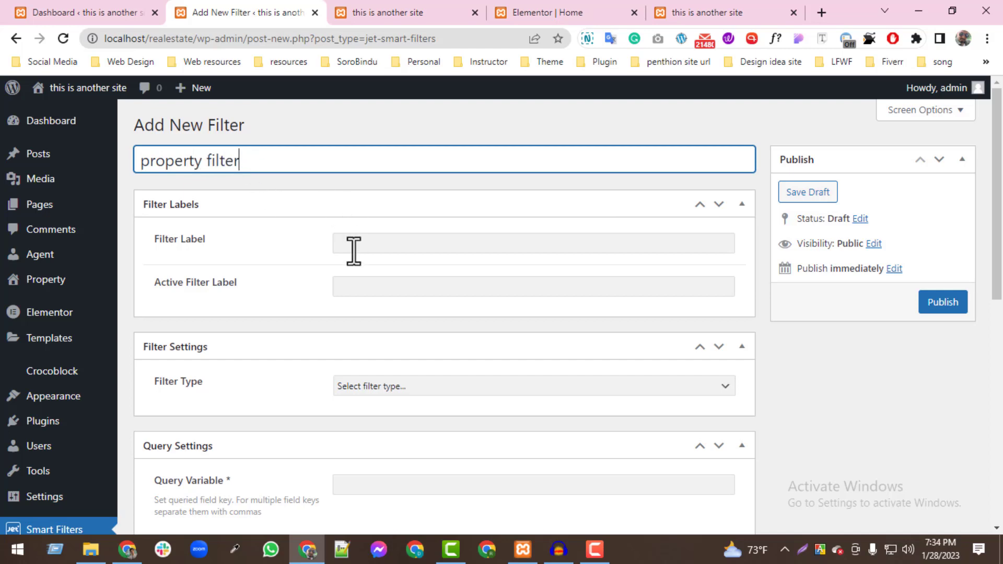
Set both the Filter Label and the Active Filter Label to "Property"
left_click(355, 247)
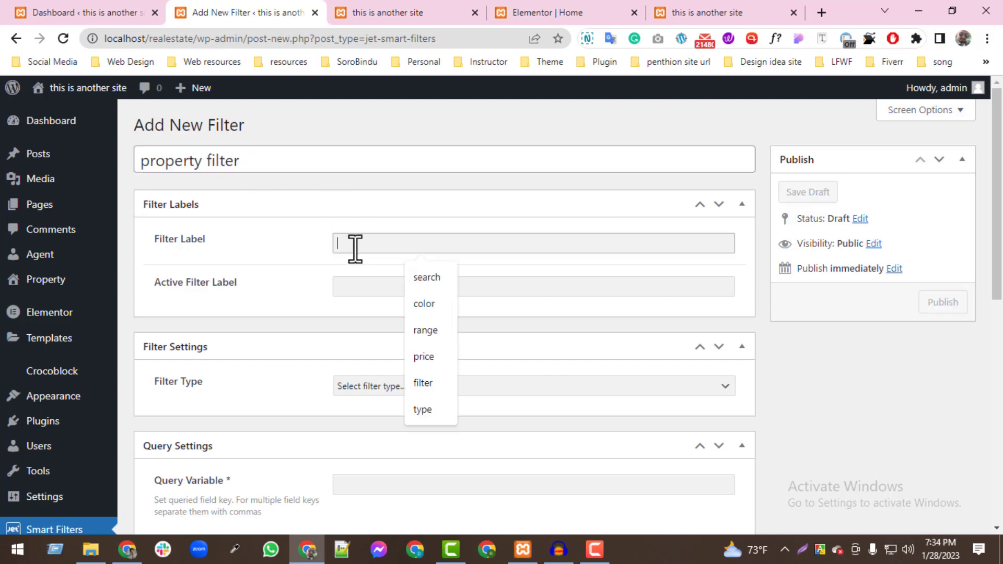
type("pro")
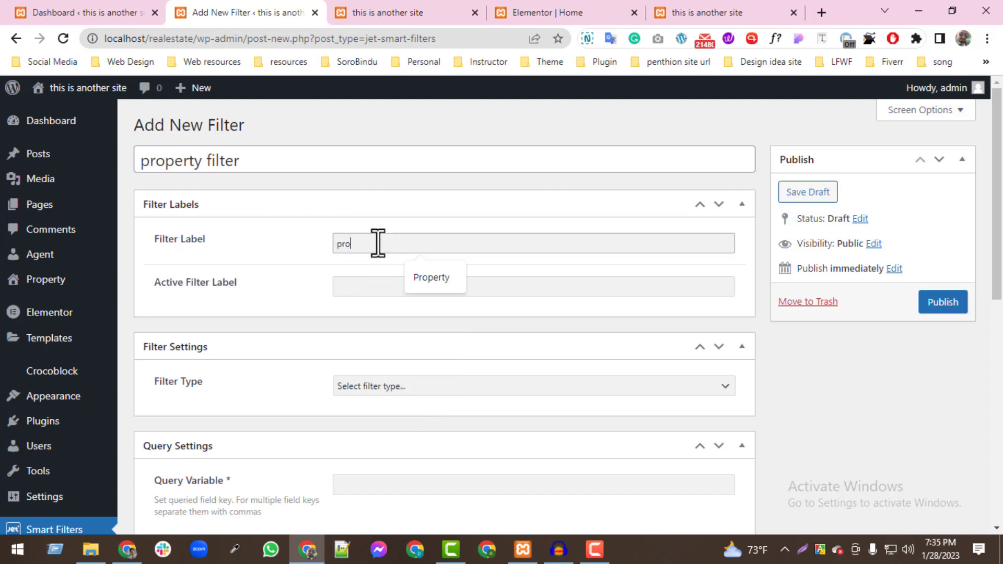
left_click(431, 278)
scroll(266, 455, "down", 3)
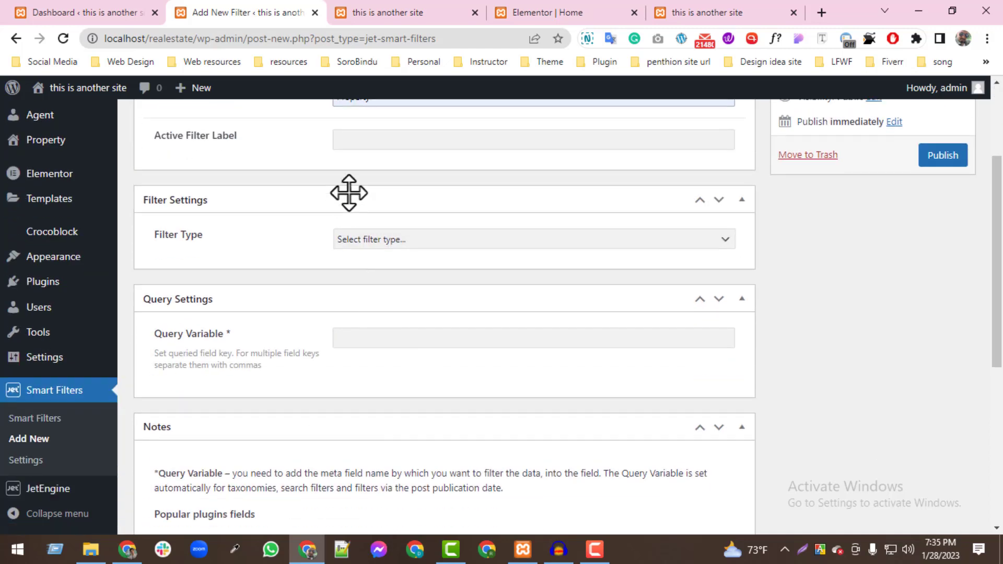
scroll(366, 193, "up", 3)
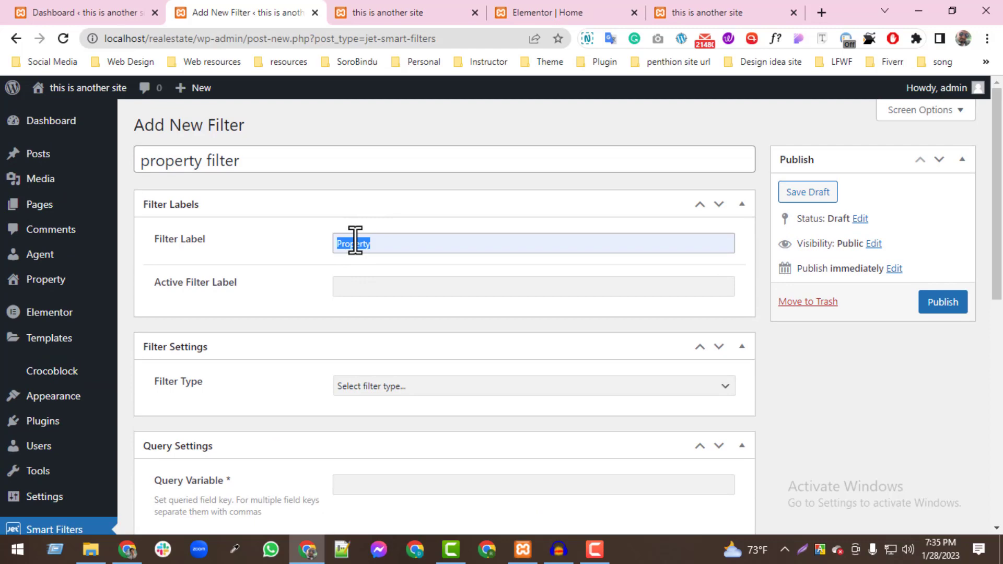
left_click(377, 285)
type("Property")
Set the filter type to Select and make the filter hierarchical
scroll(396, 347, "down", 3)
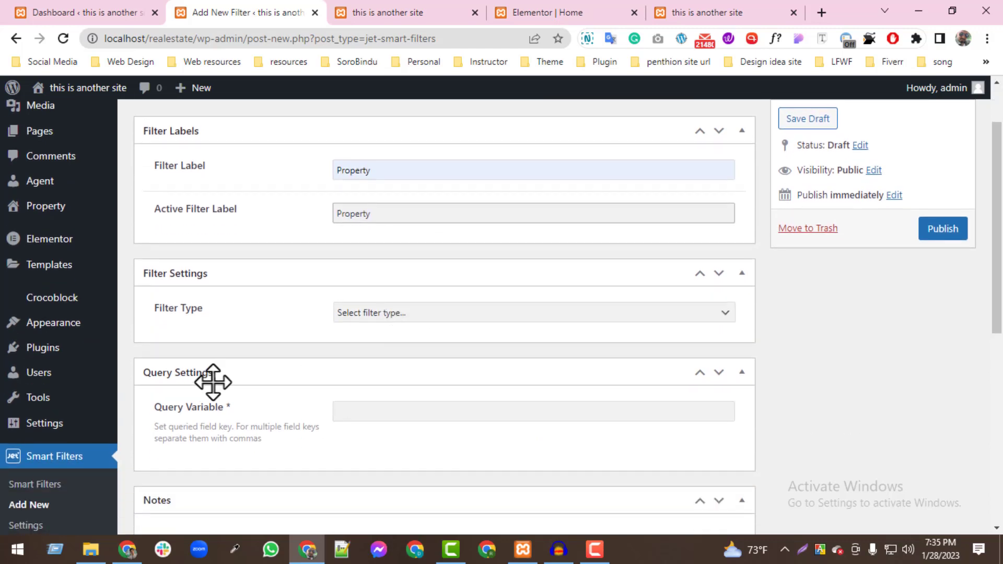
left_click(393, 242)
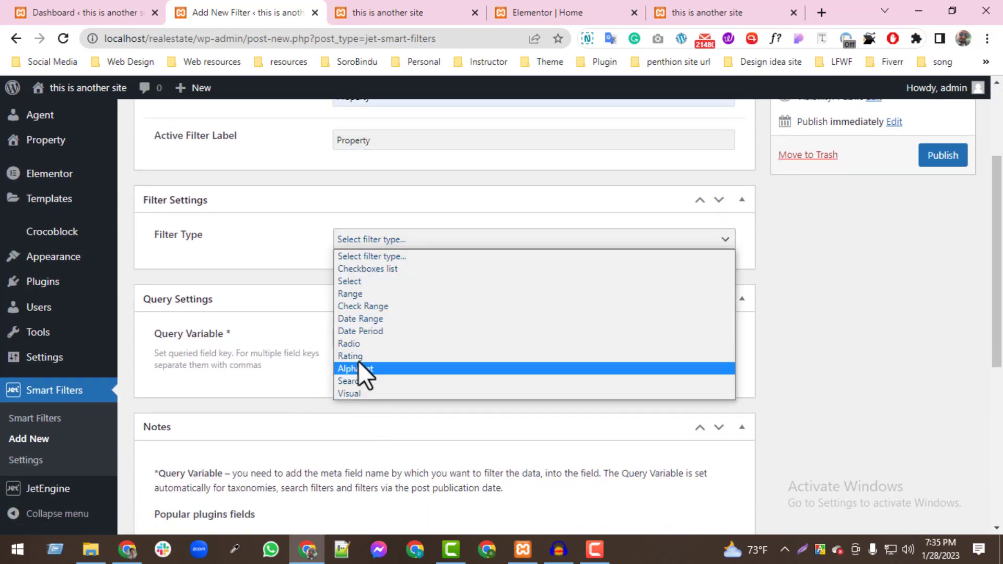
left_click(351, 282)
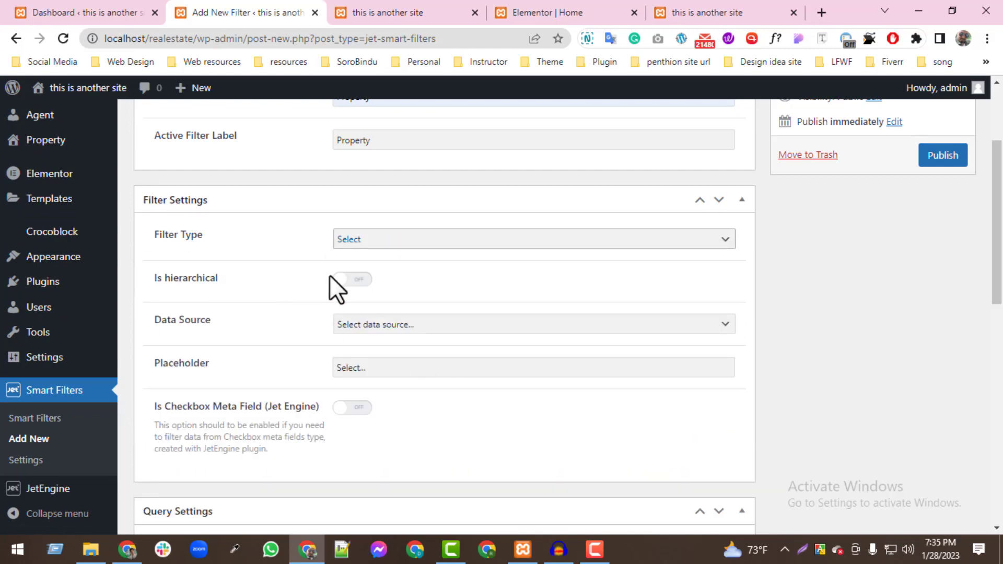
left_click(354, 280)
Add a first level to the filter hierarchy, label it "Property location" and look through the available taxonomies
scroll(256, 300, "down", 2)
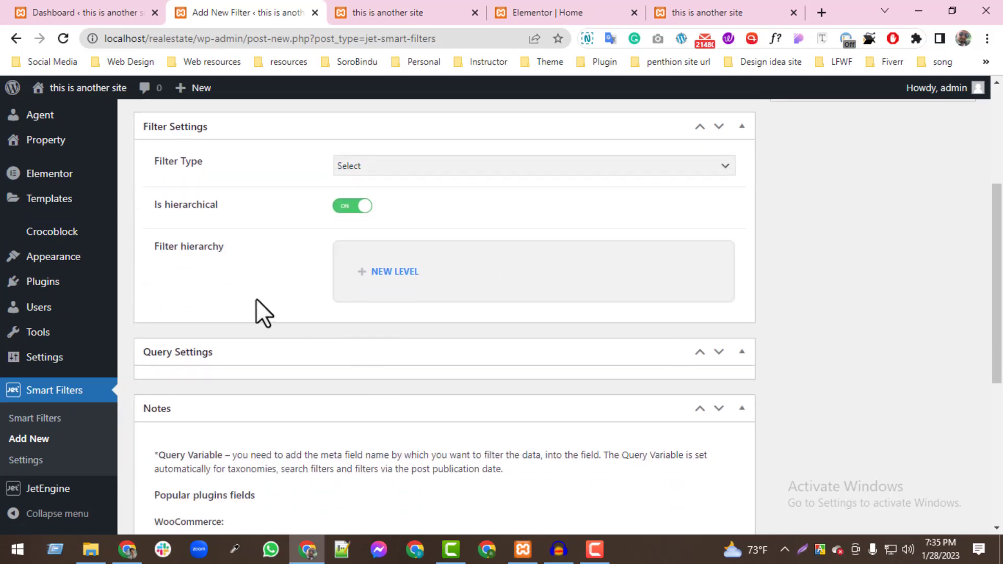
left_click(396, 269)
scroll(470, 314, "down", 2)
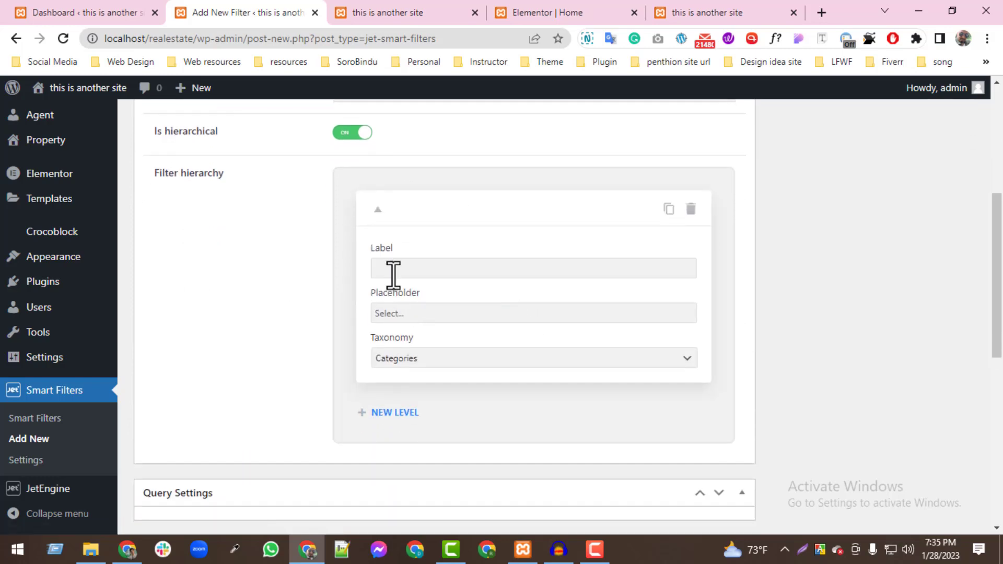
left_click(393, 270)
left_click(487, 300)
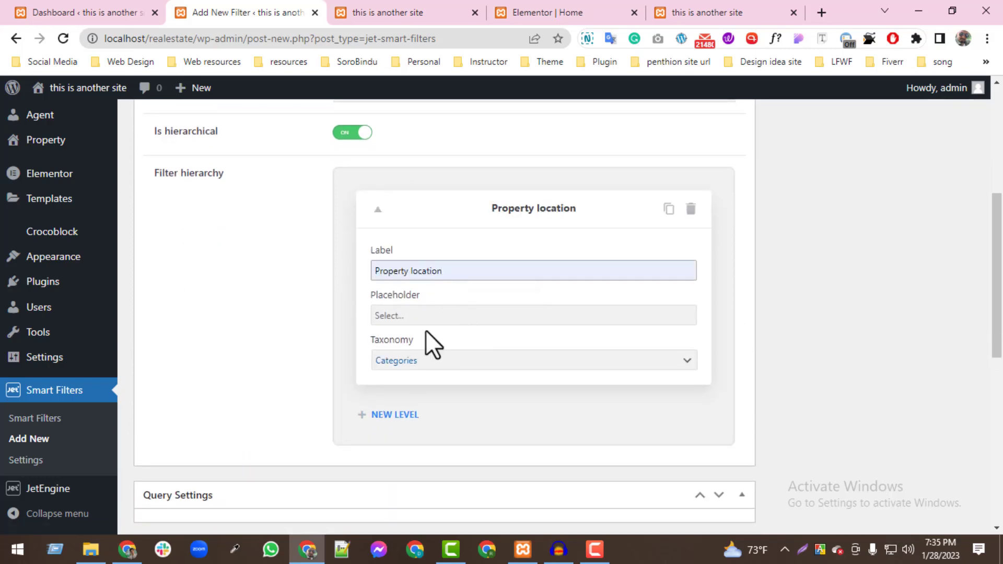
left_click(439, 366)
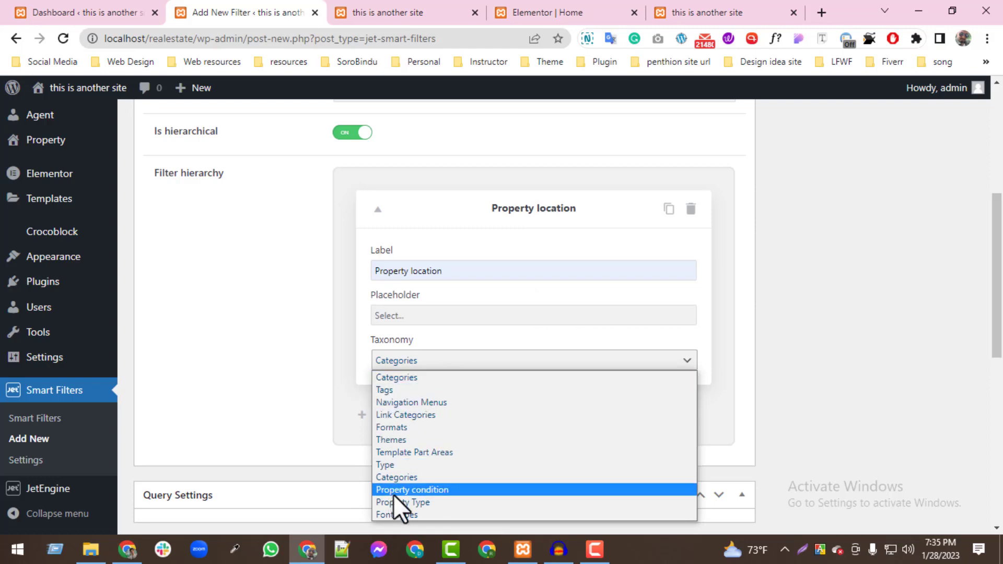
Change the first hierarchy level's label to "Property type" and set its taxonomy to Property Type
double_click(426, 271)
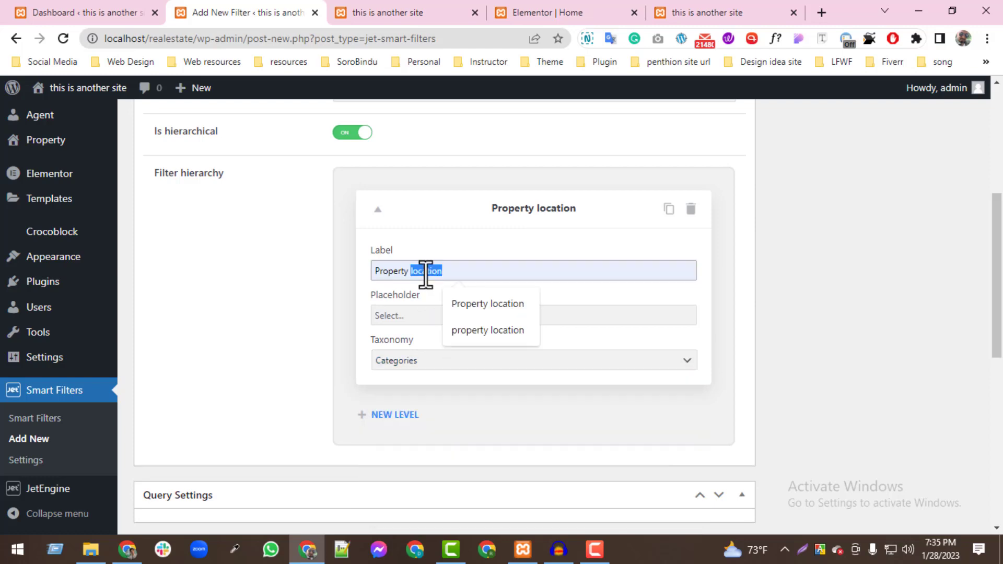
type("type")
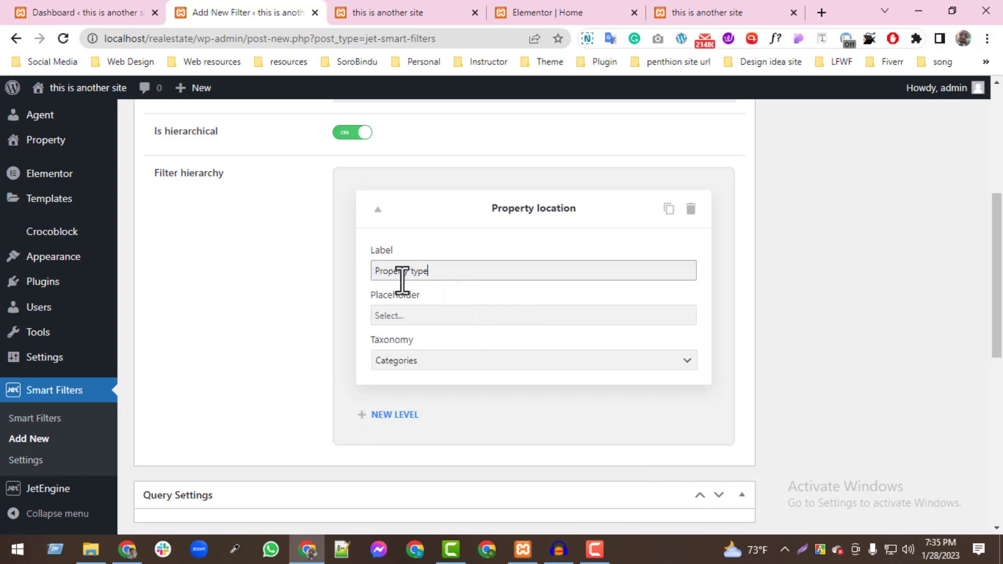
left_click(407, 368)
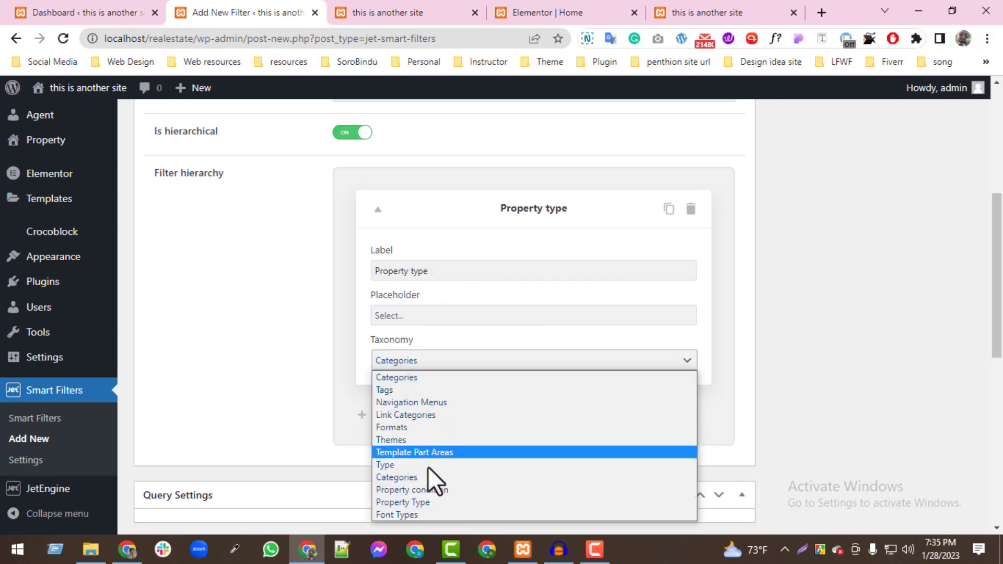
left_click(415, 506)
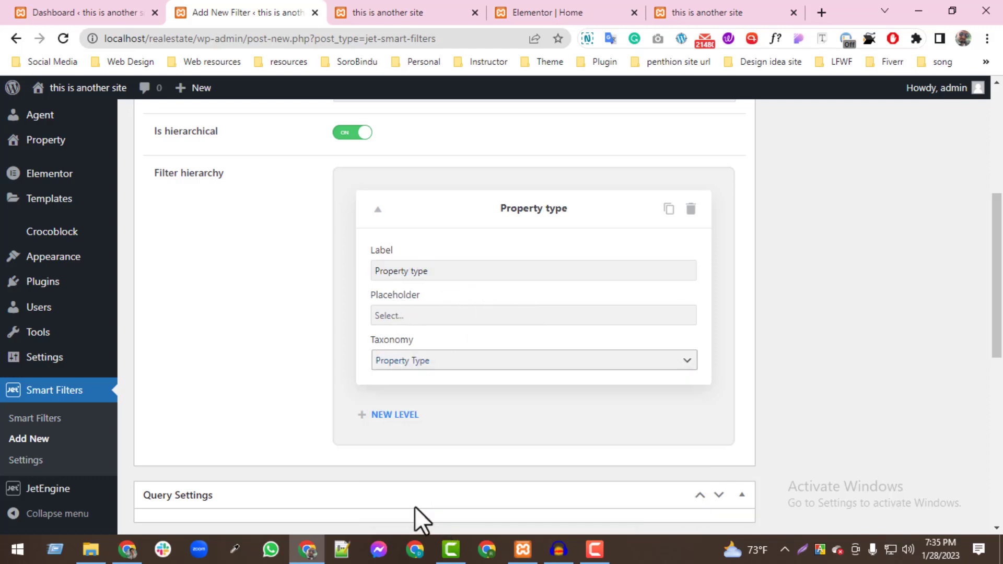
Add a second filter hierarchy level labelled "property contiditon" and set its taxonomy to Property condition
left_click(397, 418)
scroll(426, 428, "down", 3)
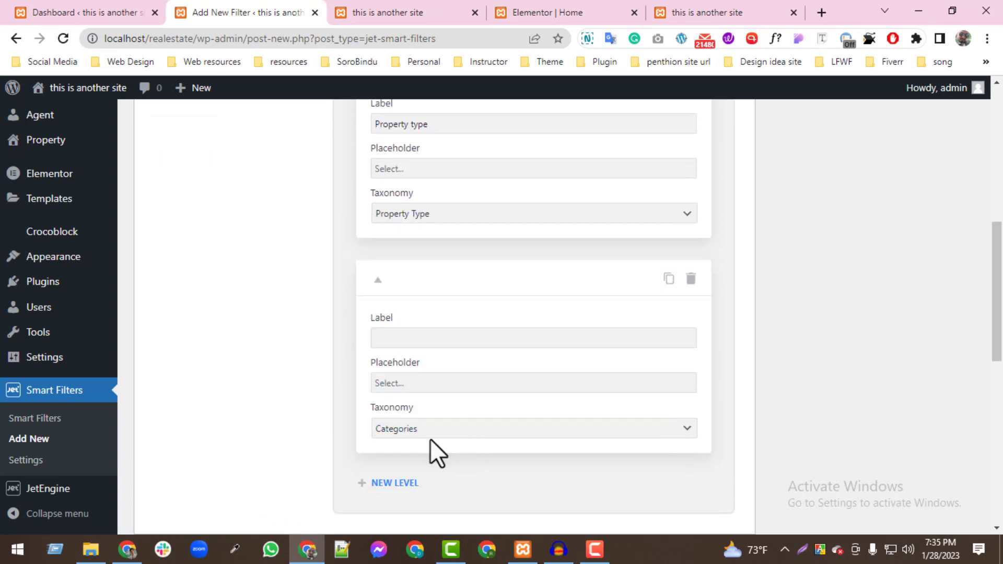
left_click(397, 339)
type("property contiditon")
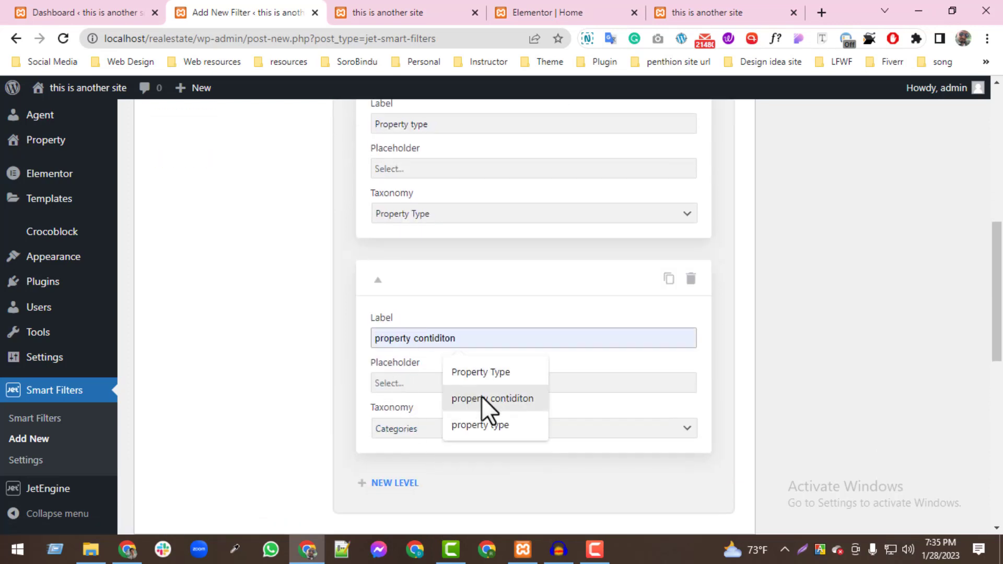
left_click(481, 398)
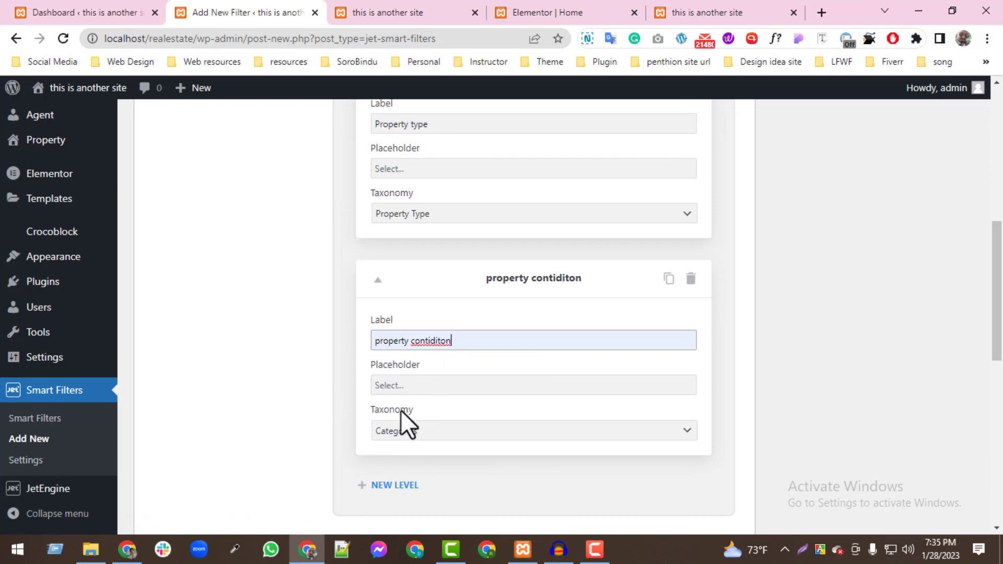
left_click(410, 432)
left_click(412, 390)
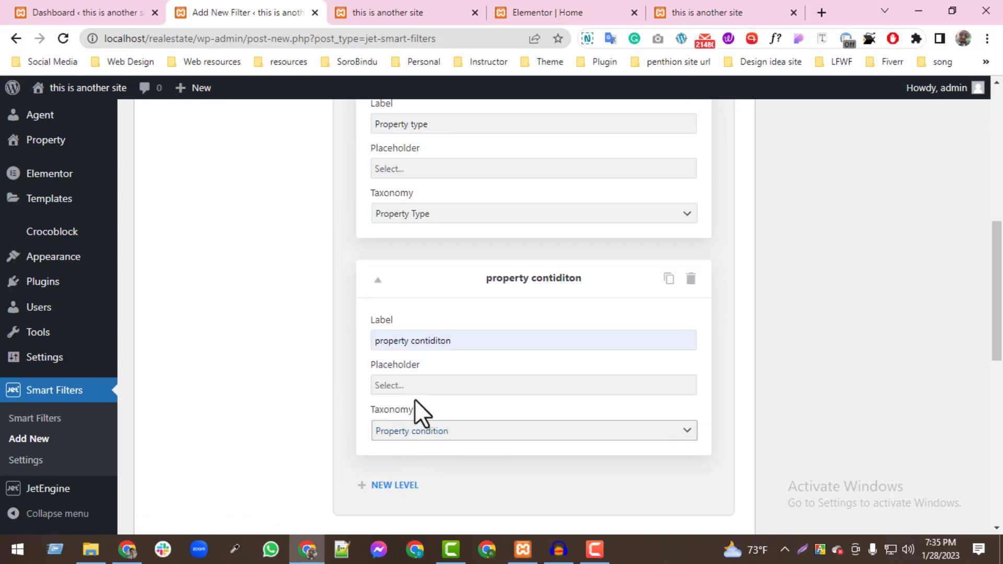
Review the two hierarchy levels against the Property taxonomies and publish the property filter
scroll(425, 318, "up", 3)
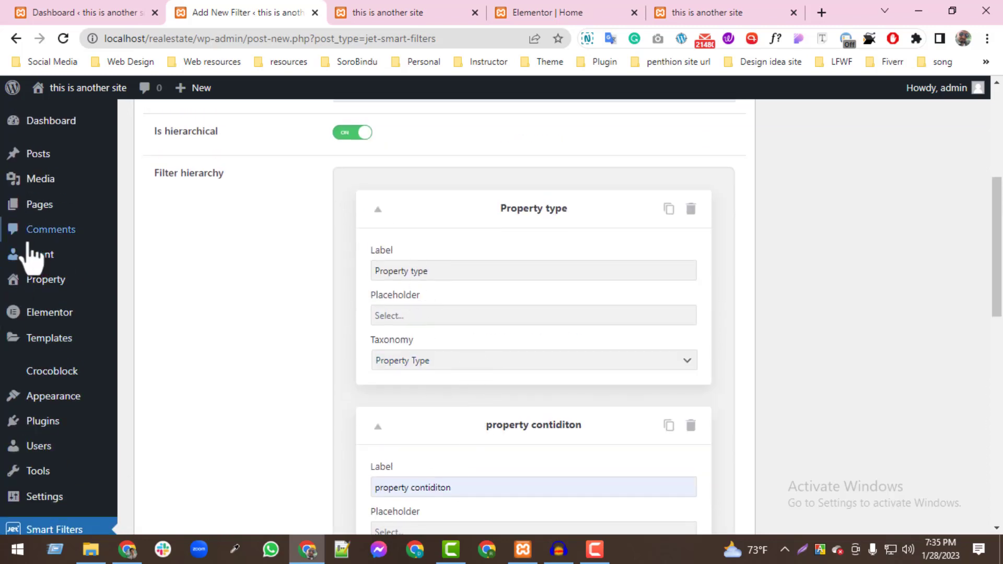
mouse_move(54, 267)
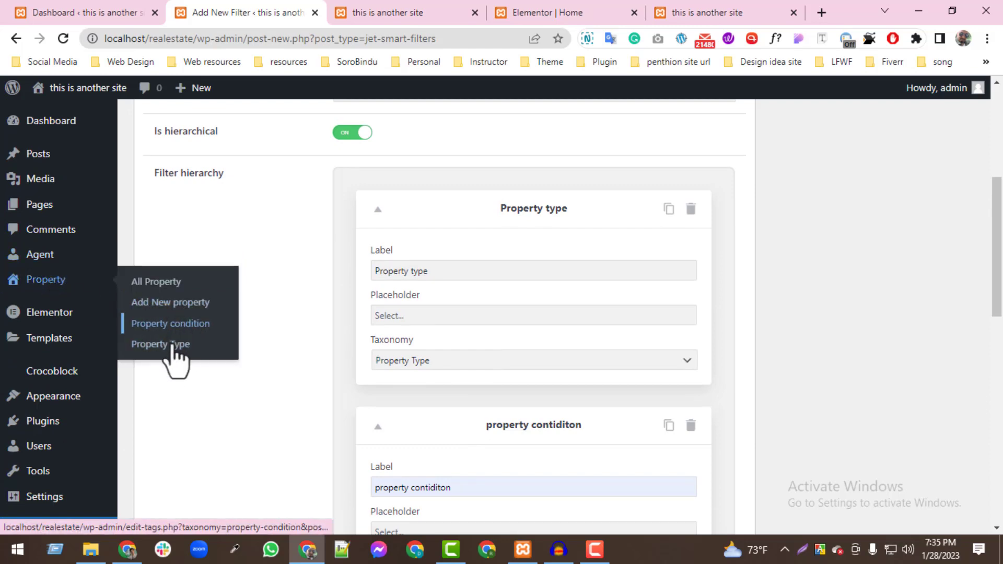
scroll(455, 412, "down", 6)
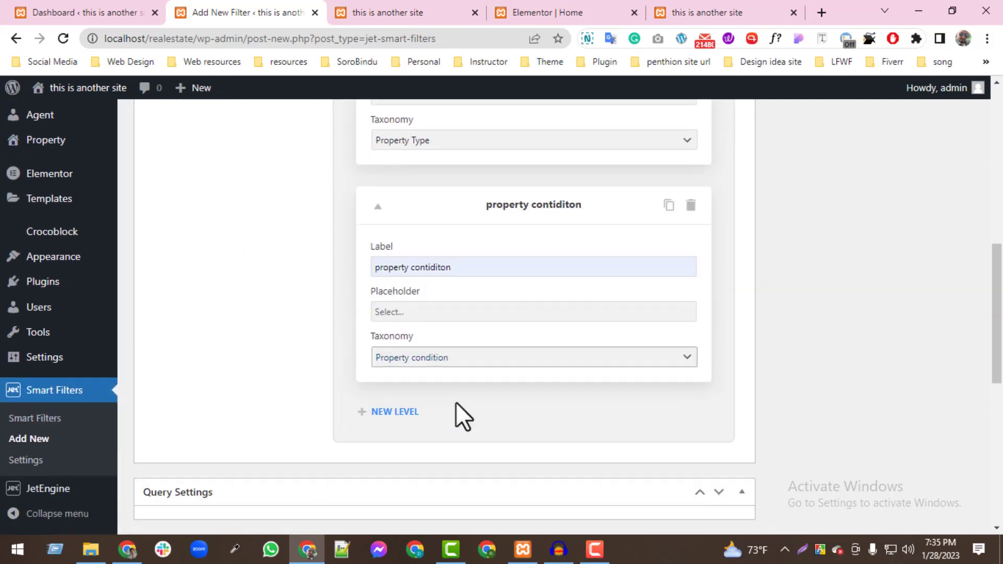
scroll(450, 401, "up", 10)
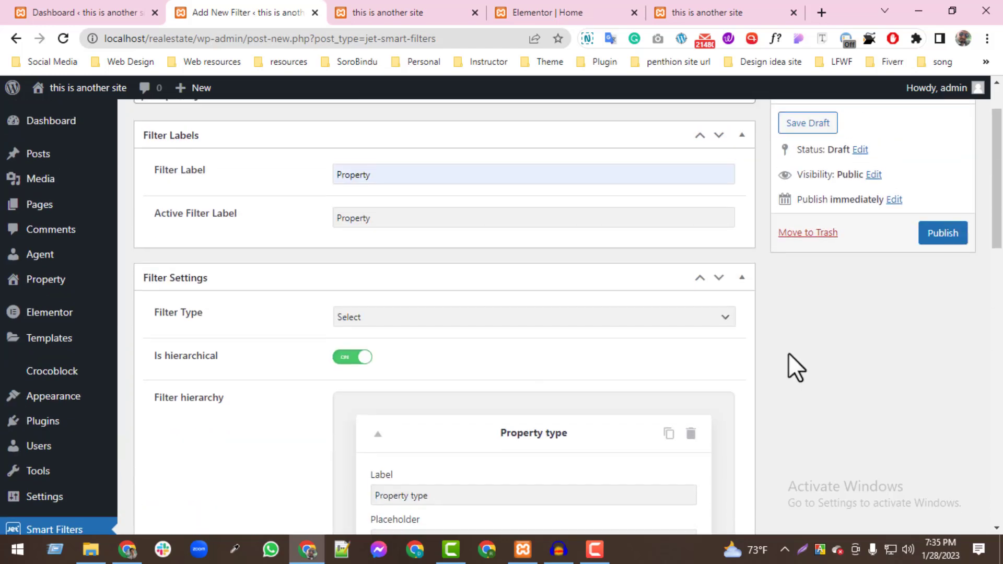
left_click(939, 314)
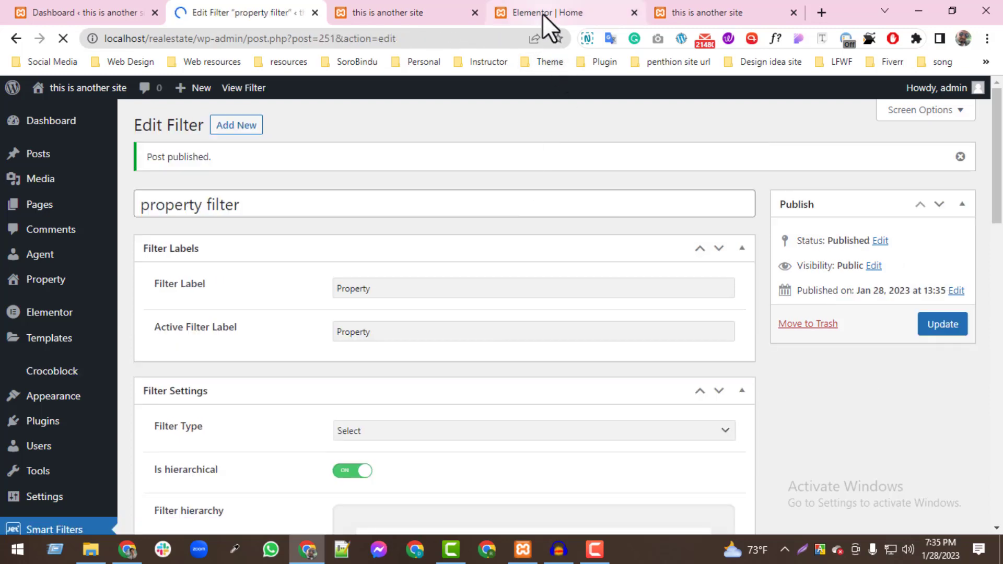
Reload the Home page in the Elementor editor and place a Select Filter widget below the banner's search bar
left_click(543, 14)
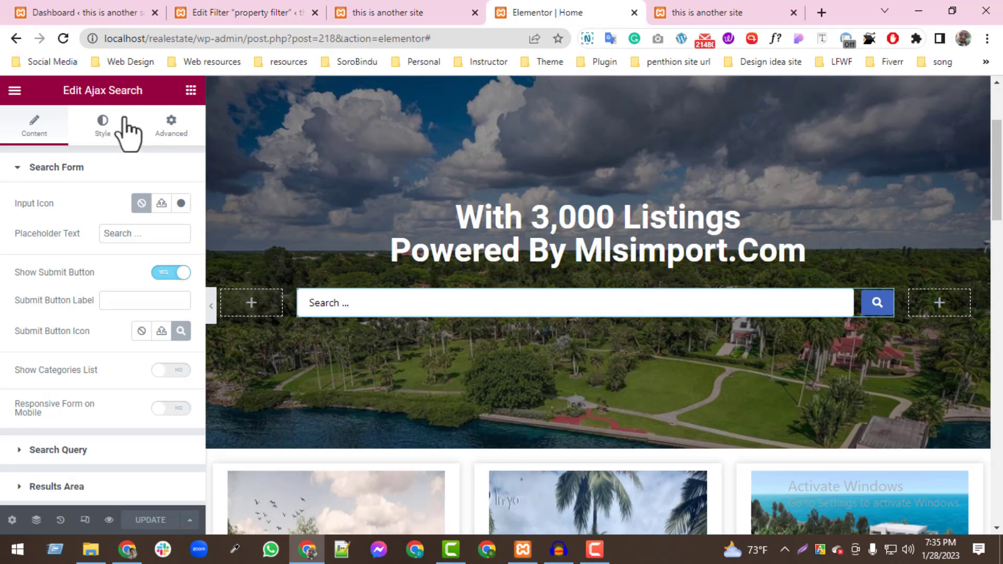
left_click(64, 41)
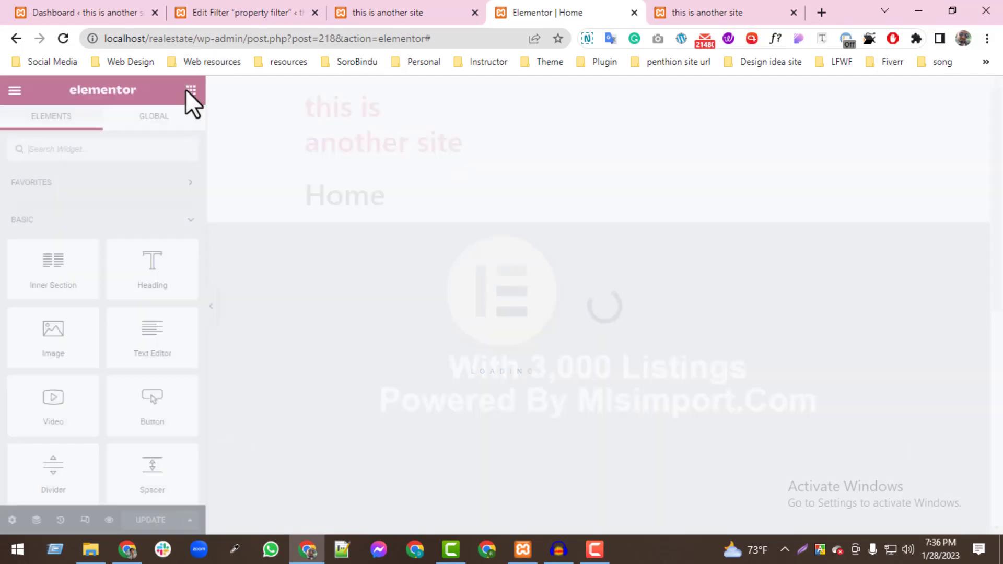
type("sele")
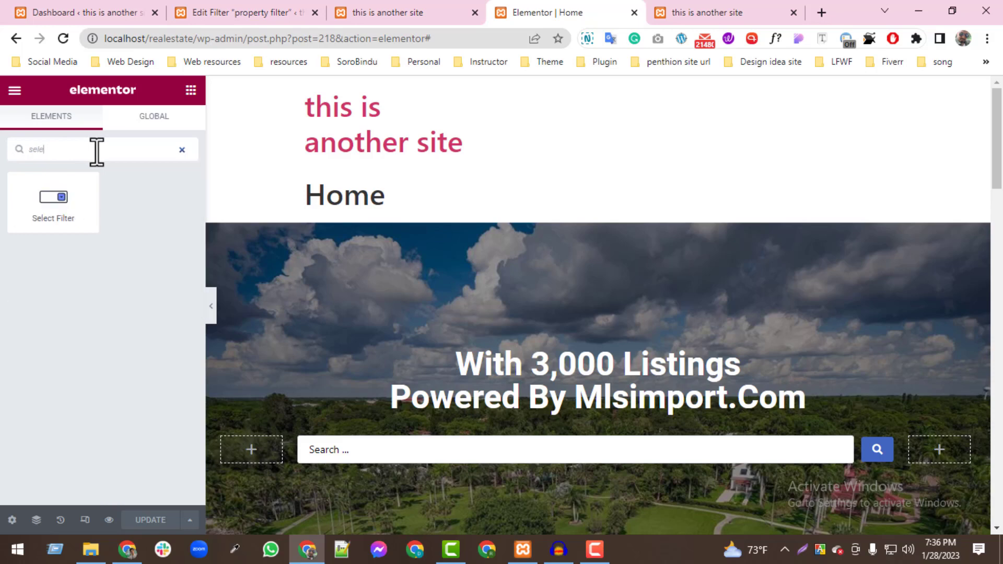
left_click_drag(53, 201, 481, 381)
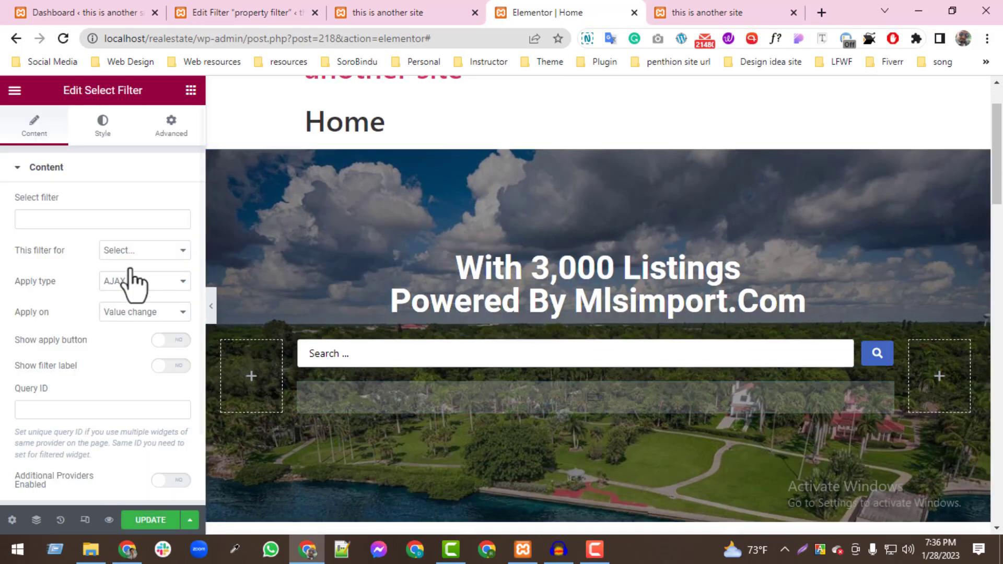
Assign the "property filter" to the Select Filter widget and set it to filter JetEngine
left_click(62, 219)
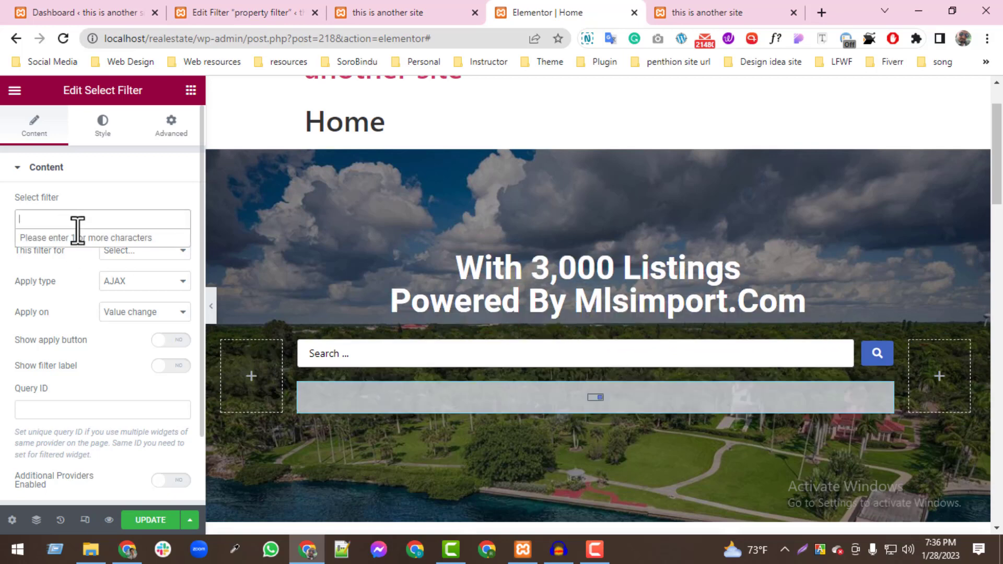
type("pr")
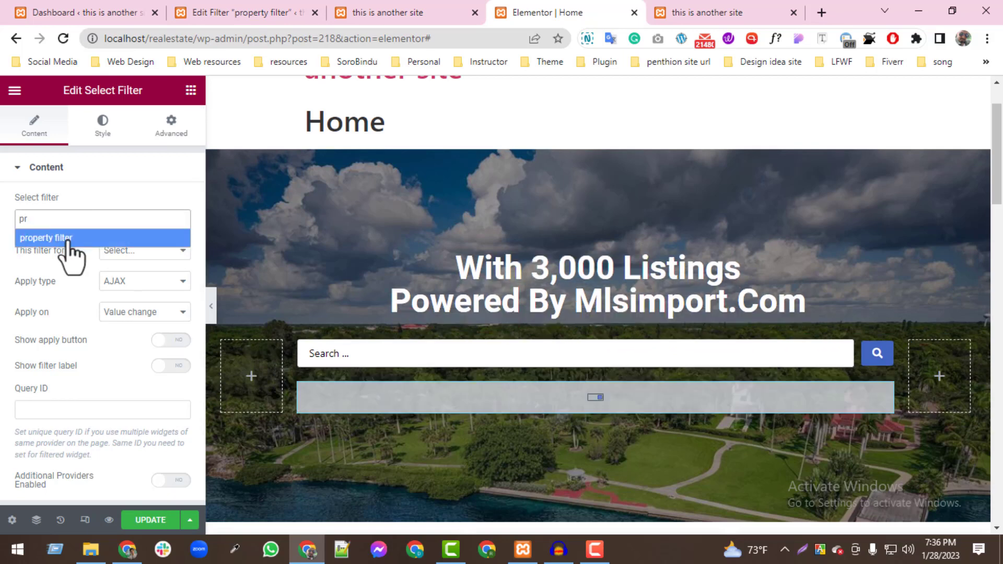
left_click(69, 241)
left_click(125, 252)
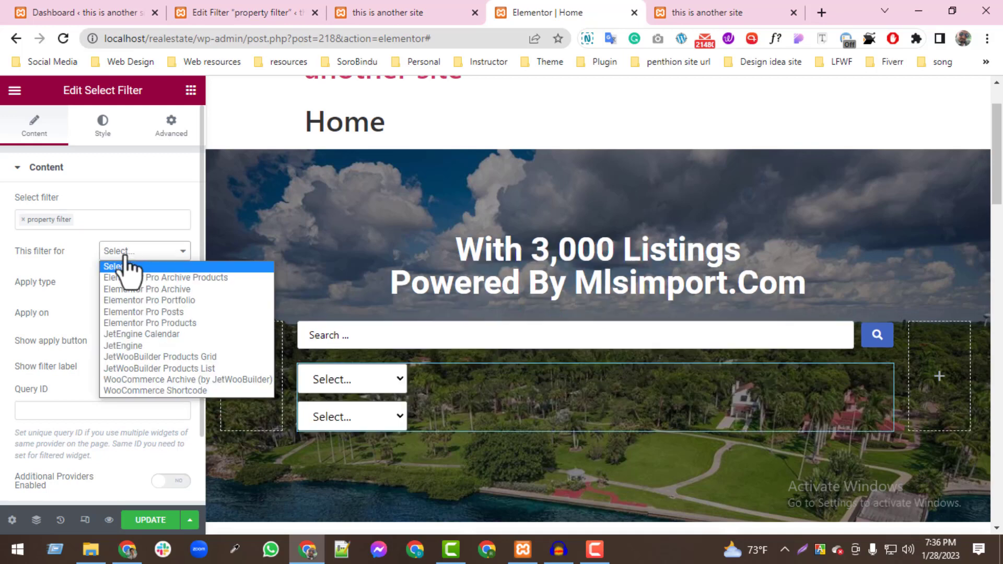
left_click(132, 347)
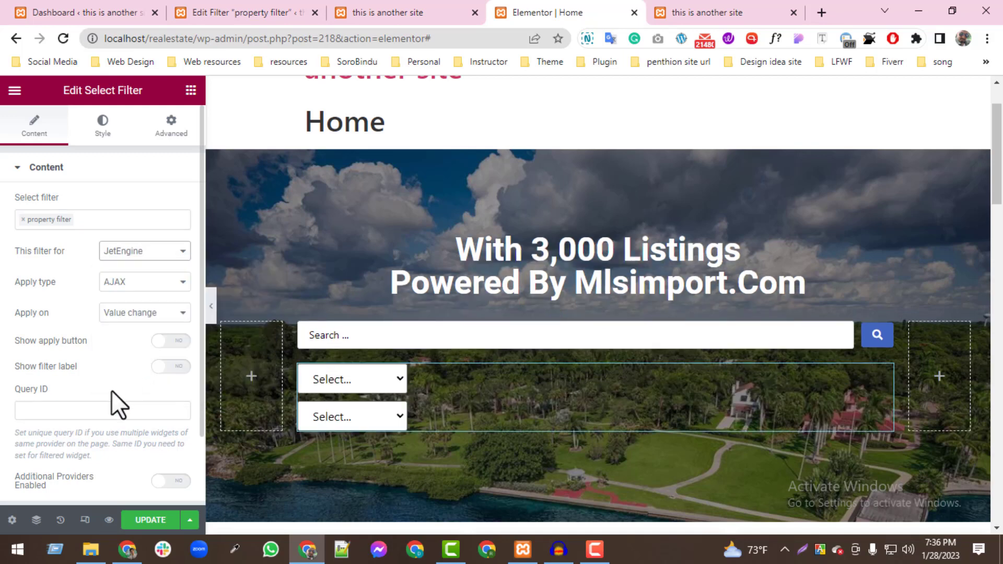
scroll(50, 412, "down", 2)
scroll(94, 251, "up", 2)
Arrange the grouped filters inline with a group item width of 100% and horizontal and vertical spacing of 100
left_click(104, 128)
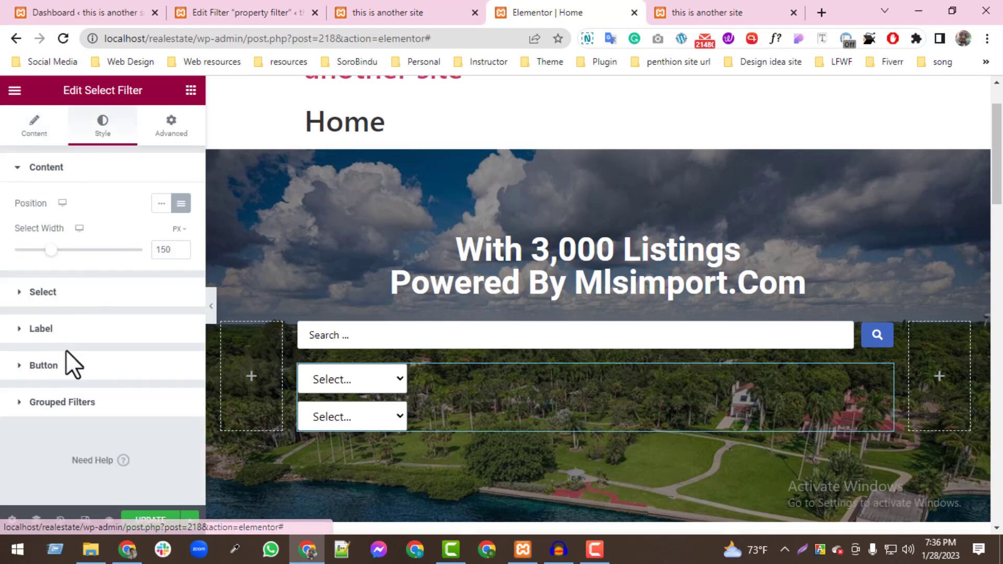
left_click(58, 404)
left_click(162, 351)
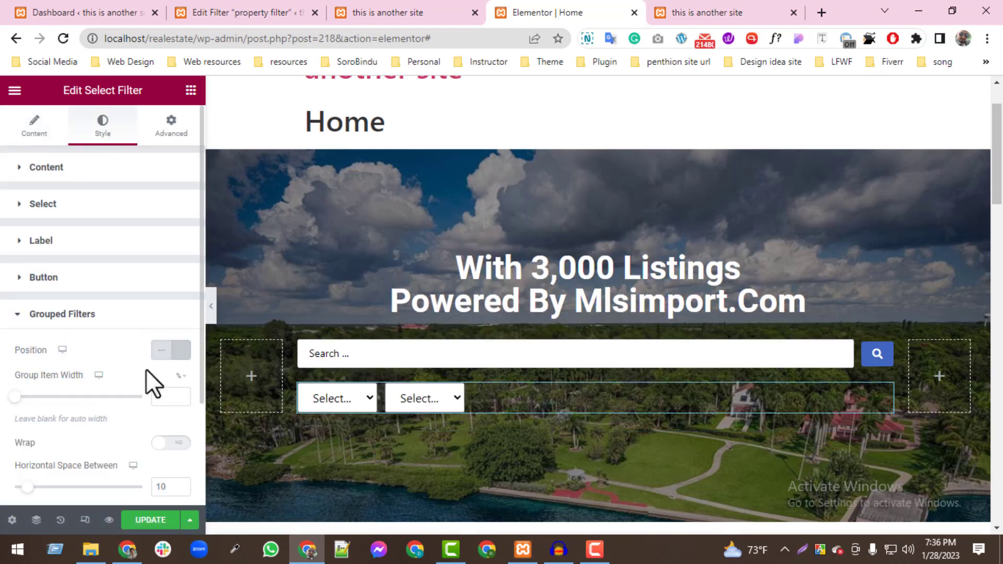
scroll(42, 426, "down", 3)
left_click_drag(27, 400, 168, 428)
left_click_drag(24, 352, 157, 366)
left_click_drag(15, 262, 155, 277)
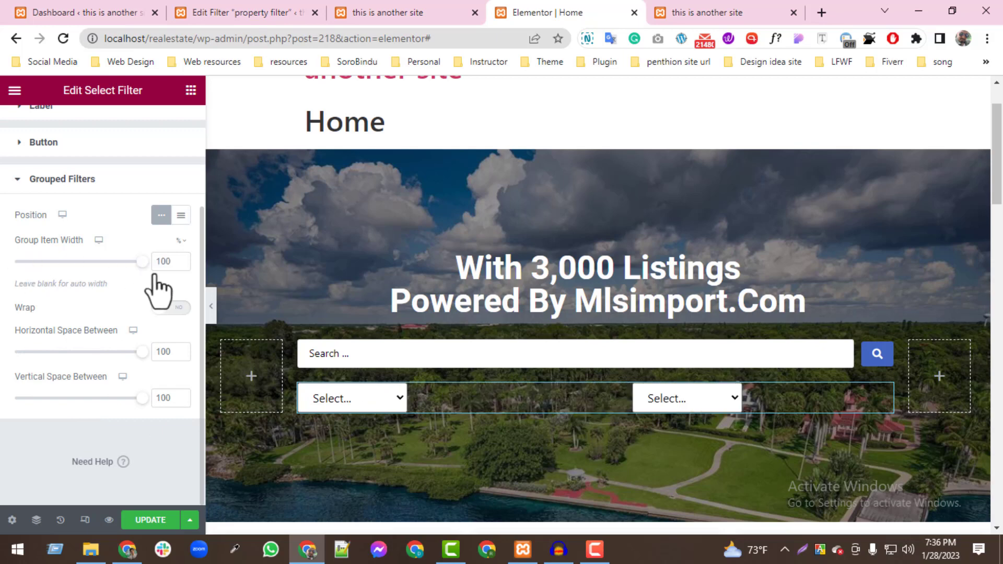
Set the filter's select width to 400 px and update the Home page
scroll(41, 266, "up", 3)
left_click(50, 174)
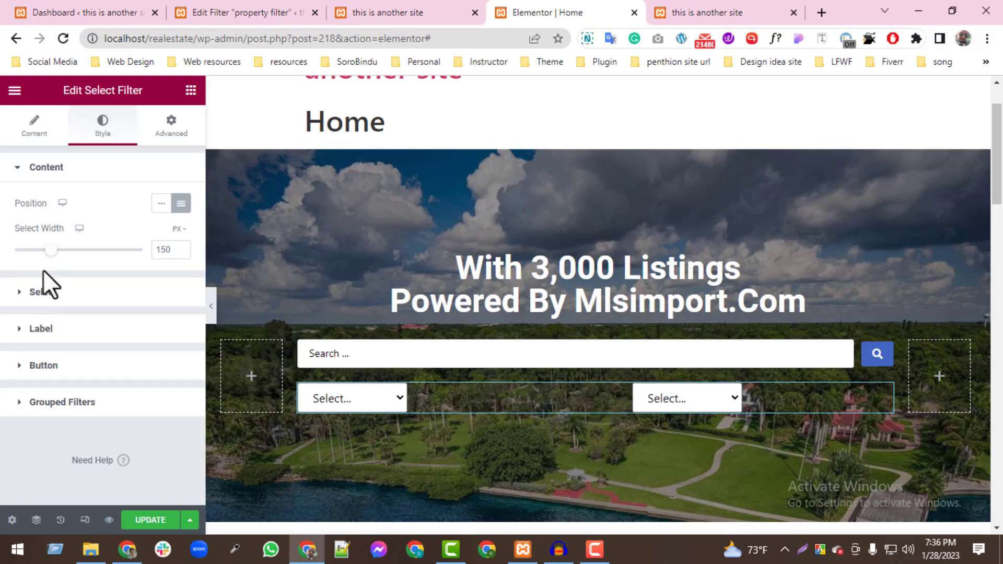
left_click_drag(49, 254, 159, 272)
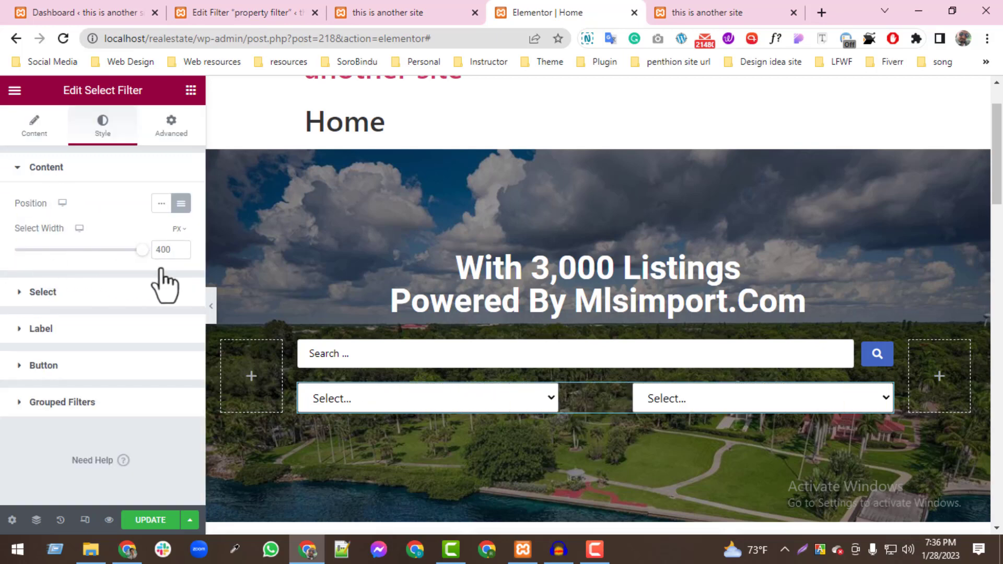
left_click(152, 520)
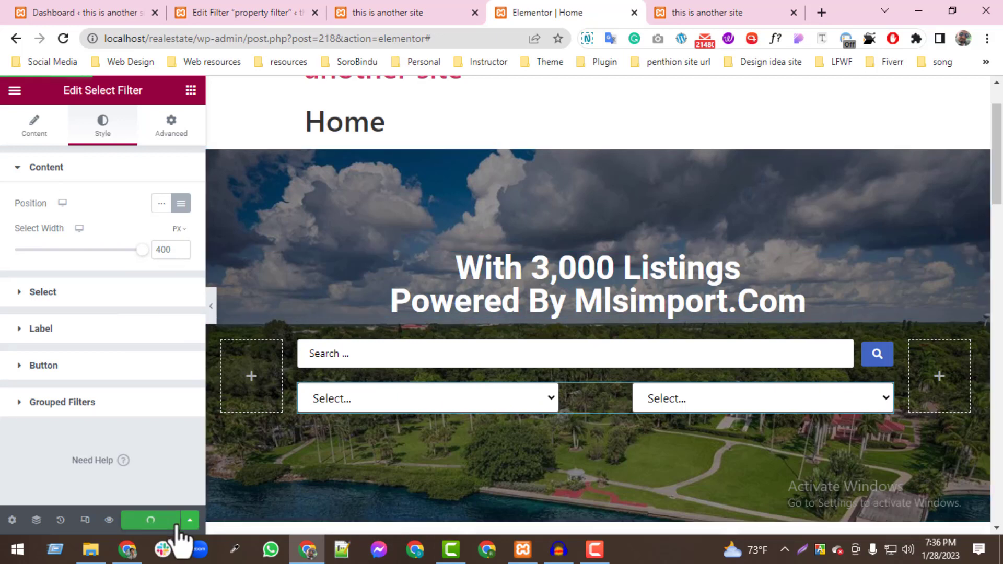
Reload the Home page preview and test the dropdown filters with Rent and Apartment
left_click(682, 10)
key("F5")
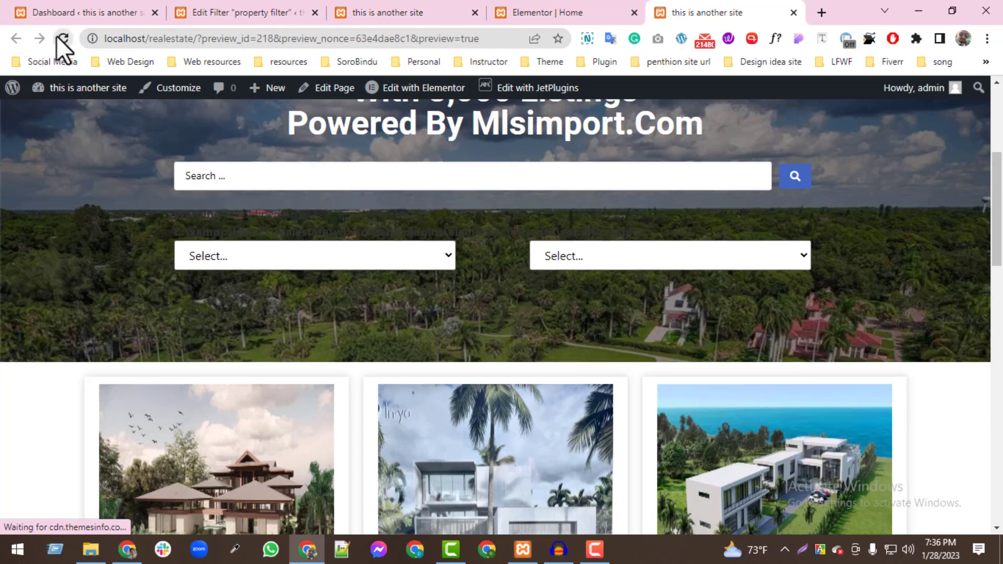
left_click(368, 256)
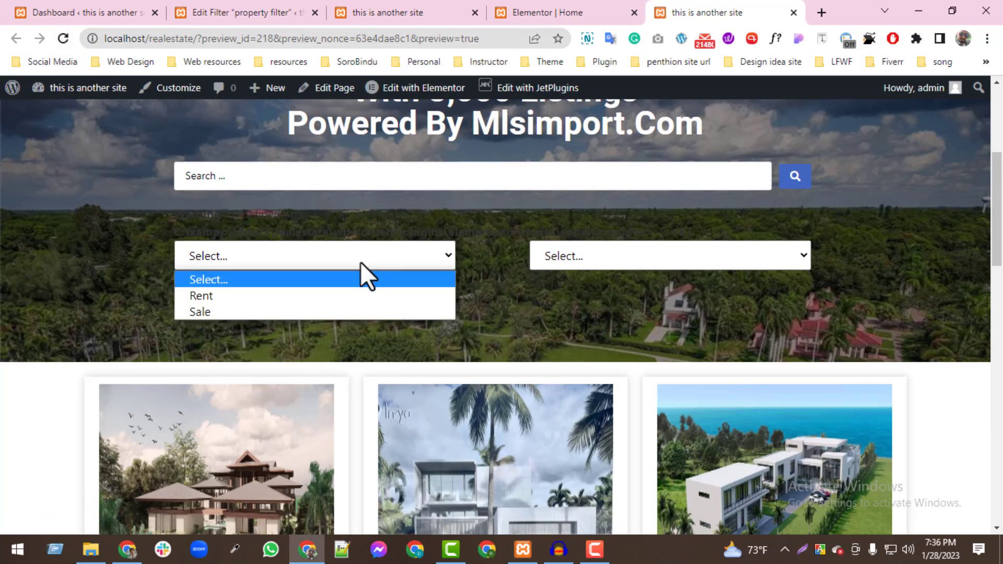
left_click(265, 296)
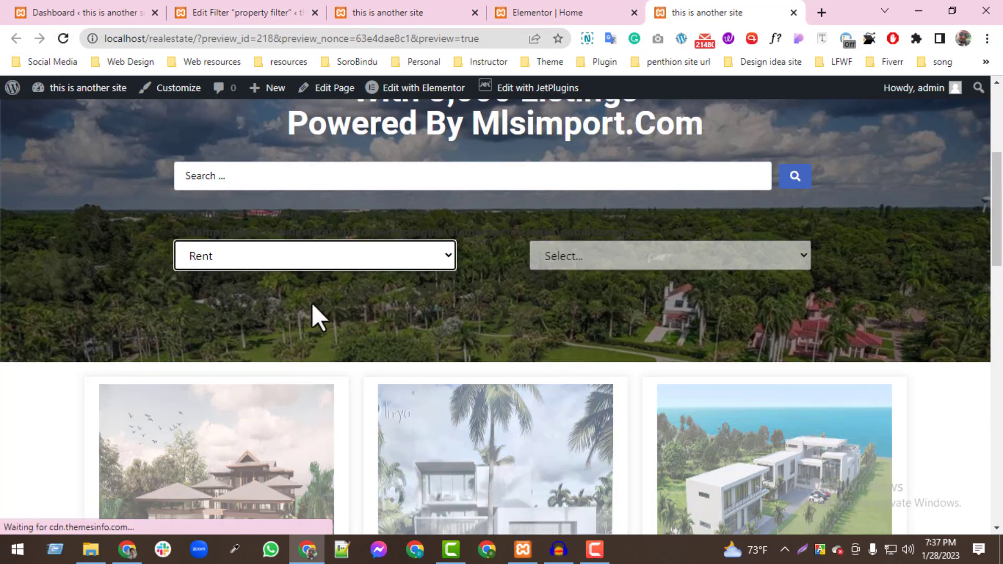
scroll(514, 334, "down", 3)
scroll(600, 230, "up", 2)
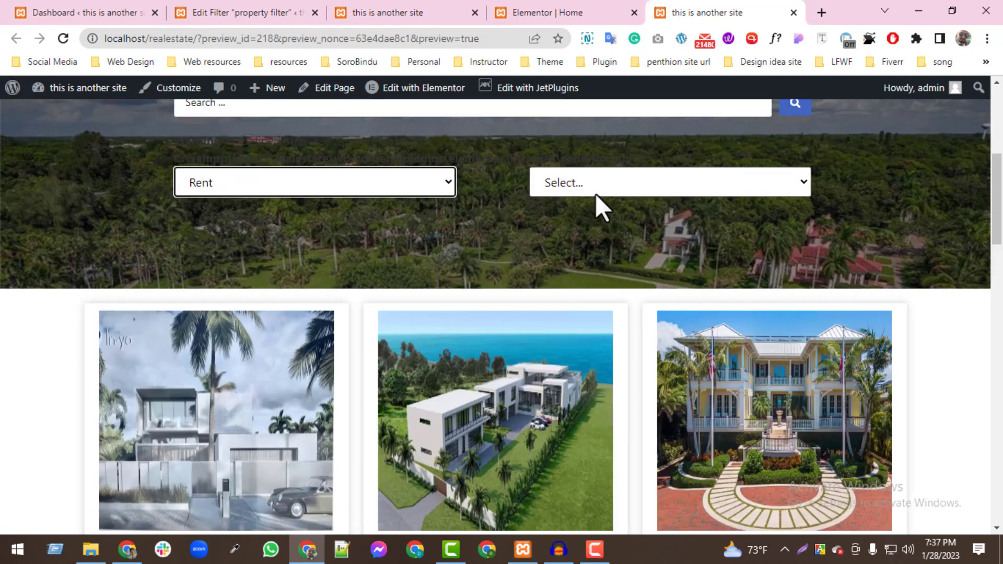
left_click(594, 192)
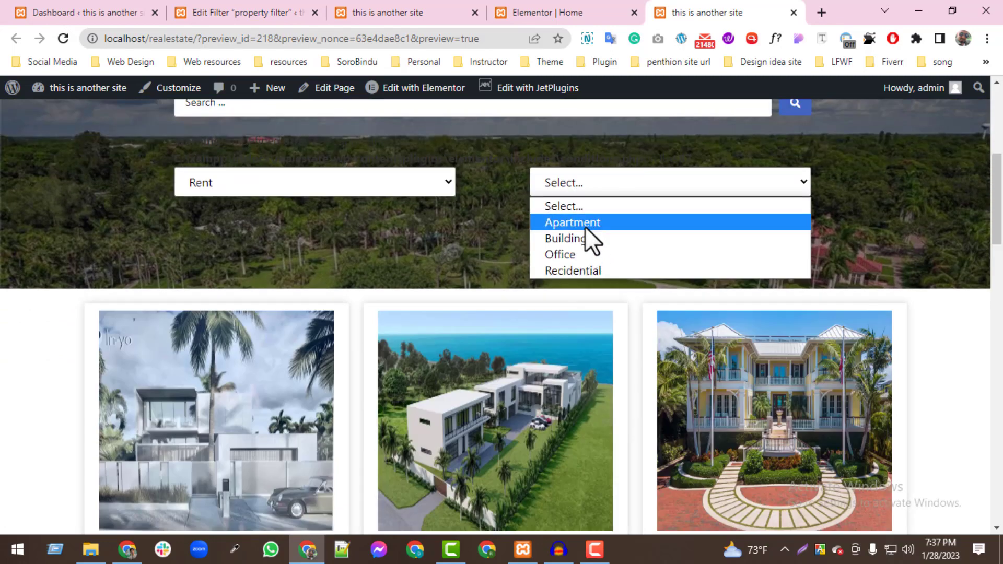
left_click(585, 227)
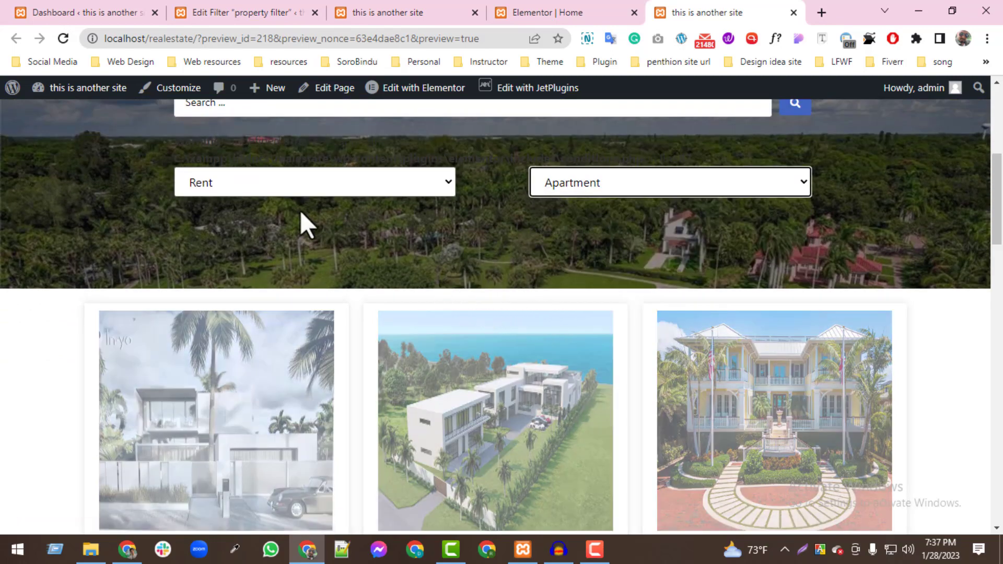
Move the "property contiditon" level above "Property type" in the filter hierarchy and update the property filter
left_click(190, 11)
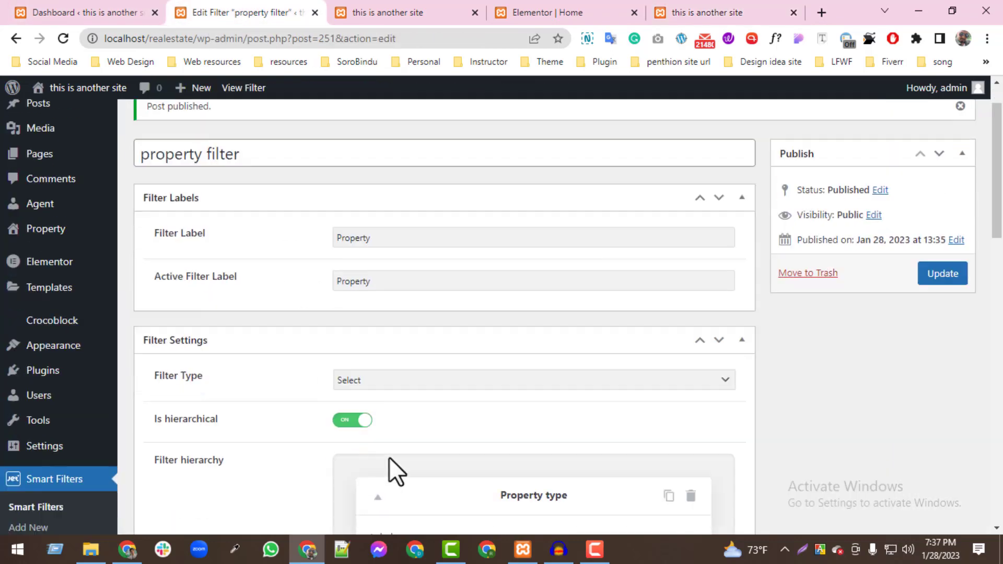
scroll(389, 457, "down", 7)
scroll(436, 454, "up", 1)
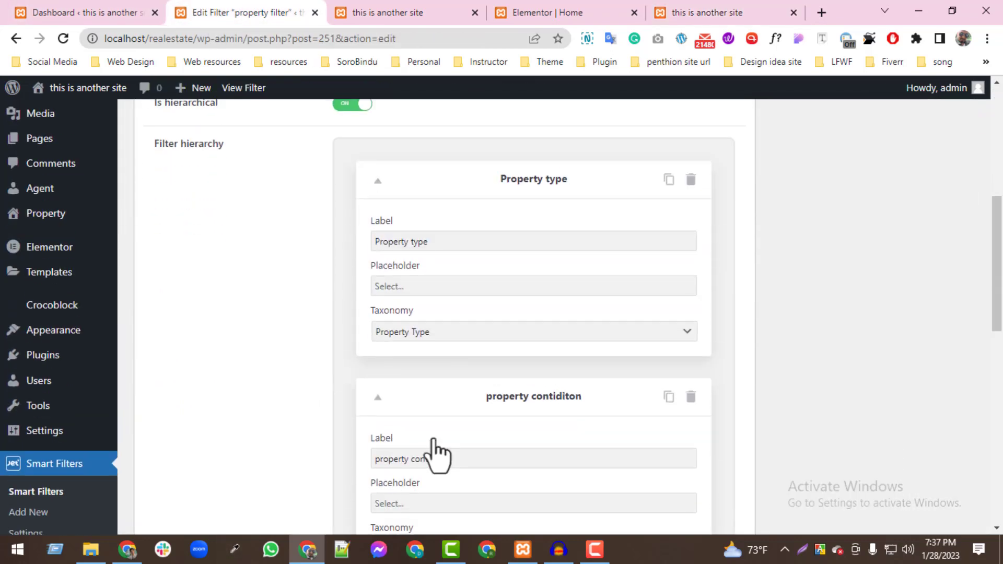
left_click_drag(416, 405, 427, 209)
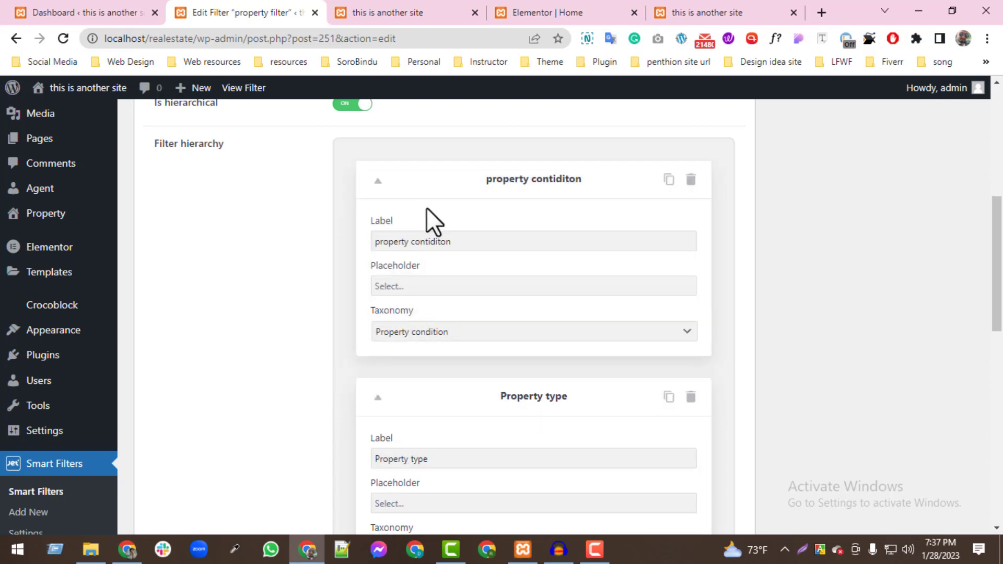
scroll(816, 261, "up", 8)
left_click(935, 329)
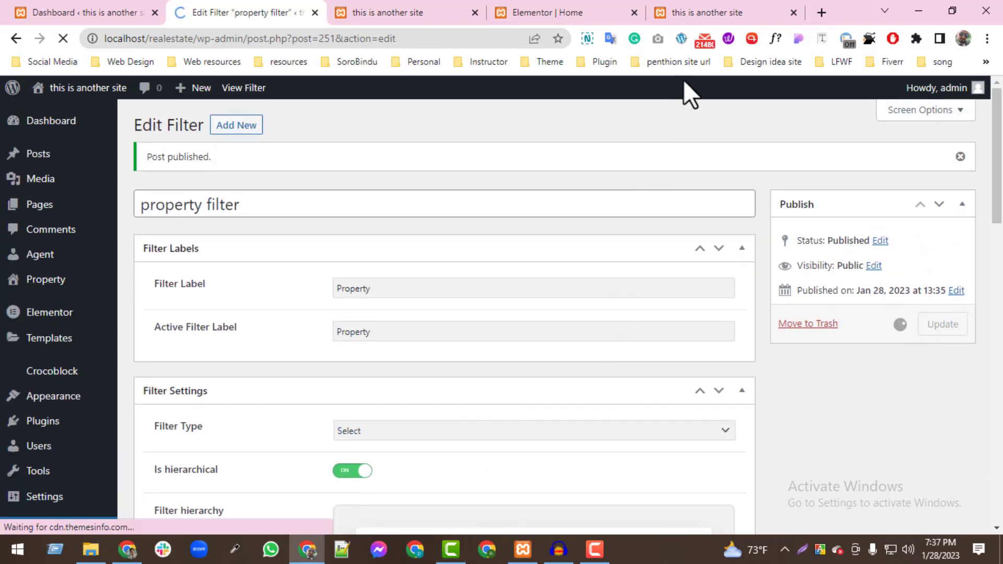
Reload the Home page preview and filter the listings by Apartment and Sale to check the new dropdown order
left_click(695, 12)
left_click(62, 39)
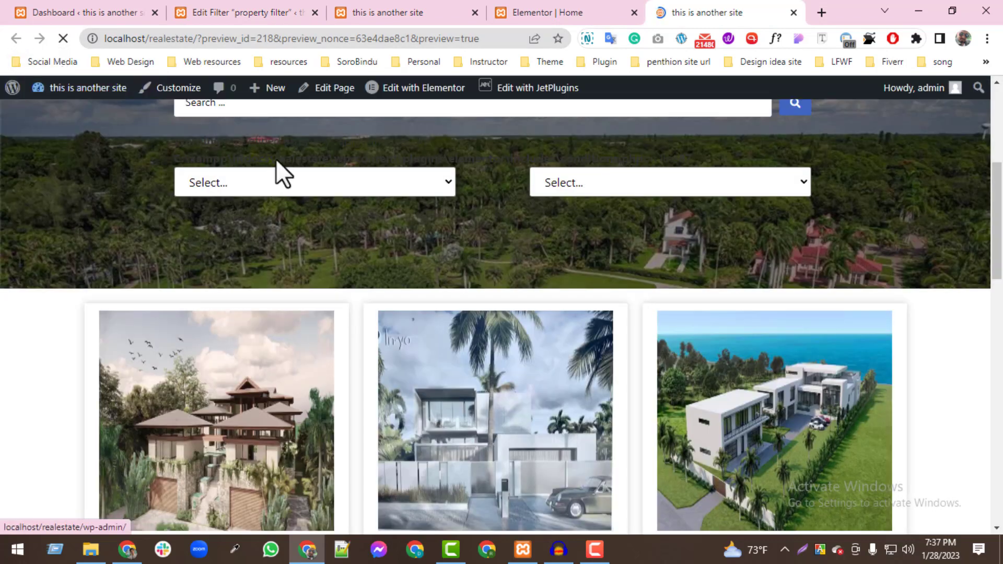
left_click(282, 180)
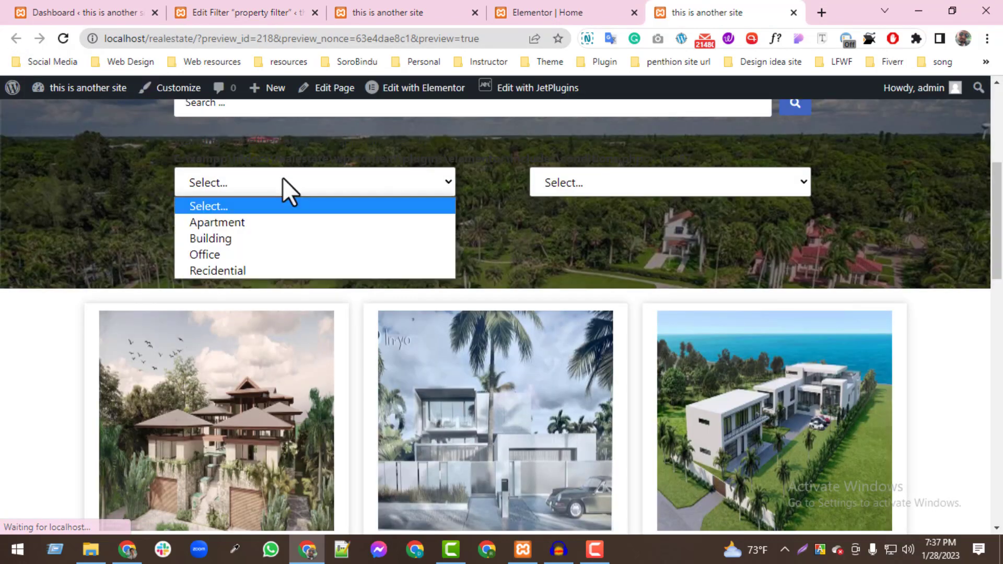
left_click(227, 218)
scroll(622, 376, "down", 2)
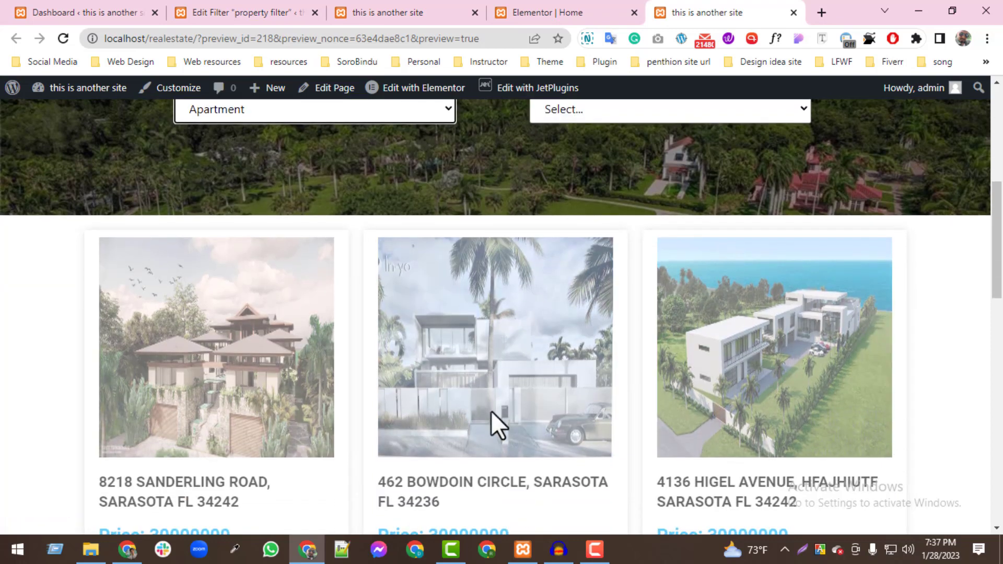
left_click(570, 110)
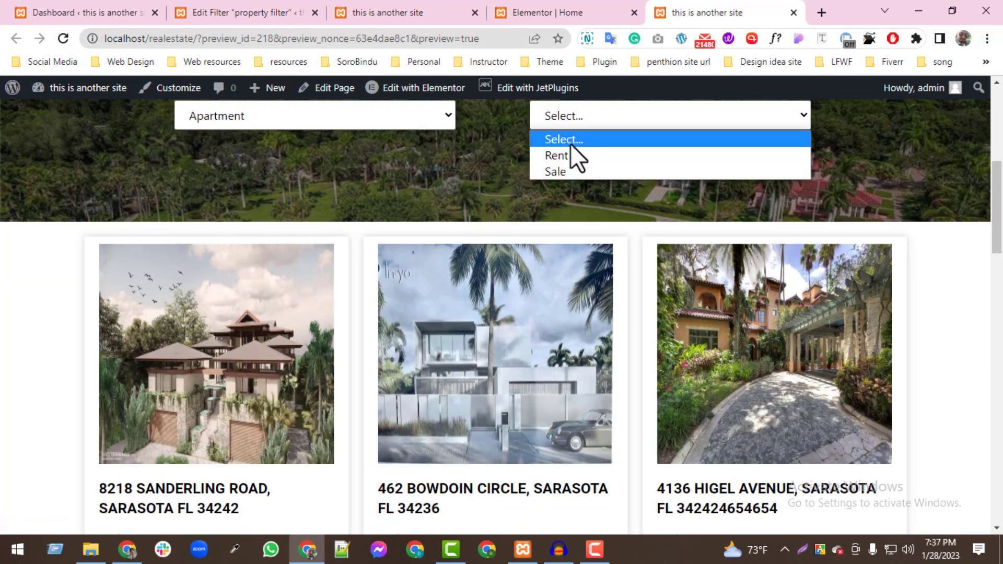
left_click(570, 172)
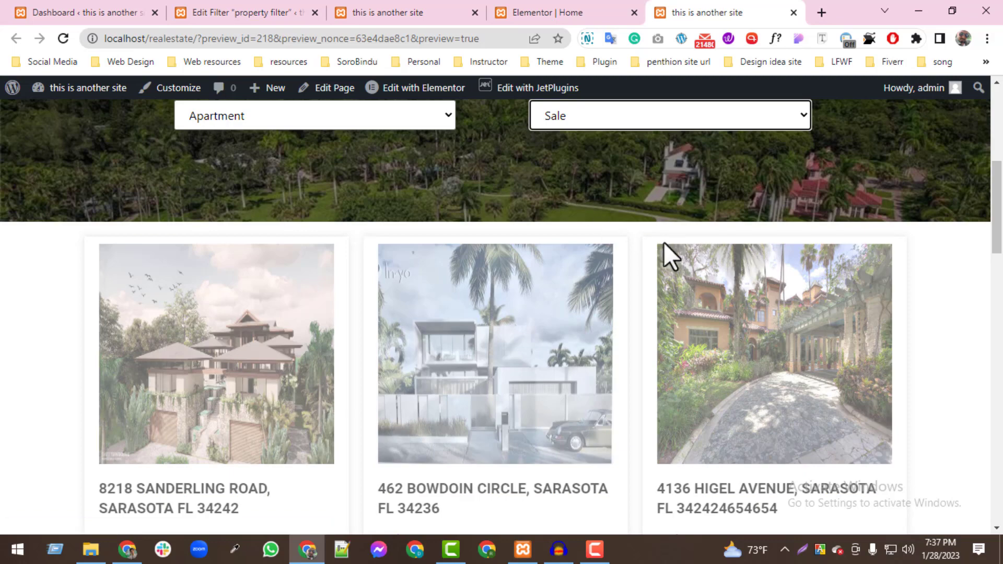
scroll(548, 334, "up", 3)
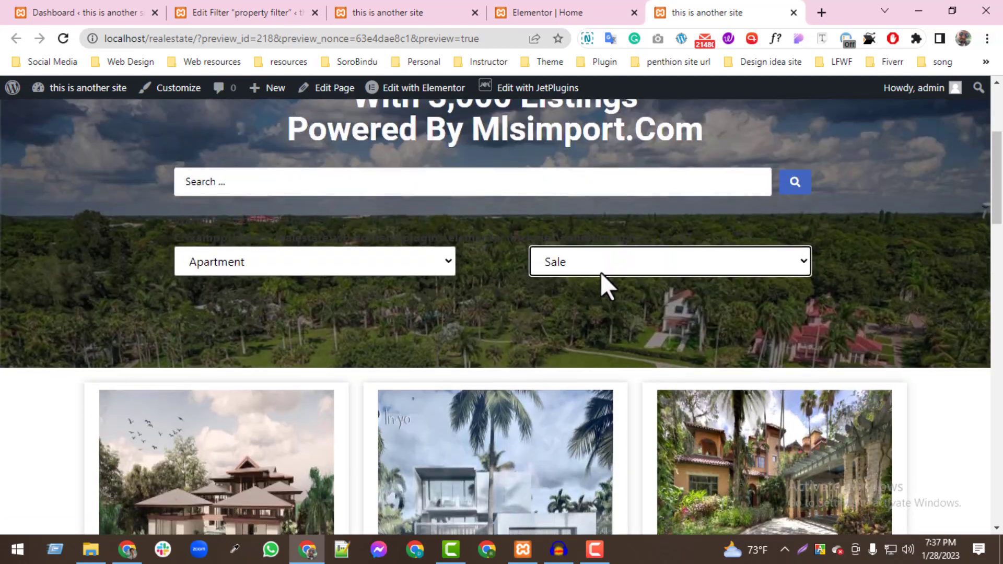
Switch the Apartment listings to the Rent condition and check the filtered results
left_click(588, 269)
left_click(565, 302)
scroll(679, 313, "down", 4)
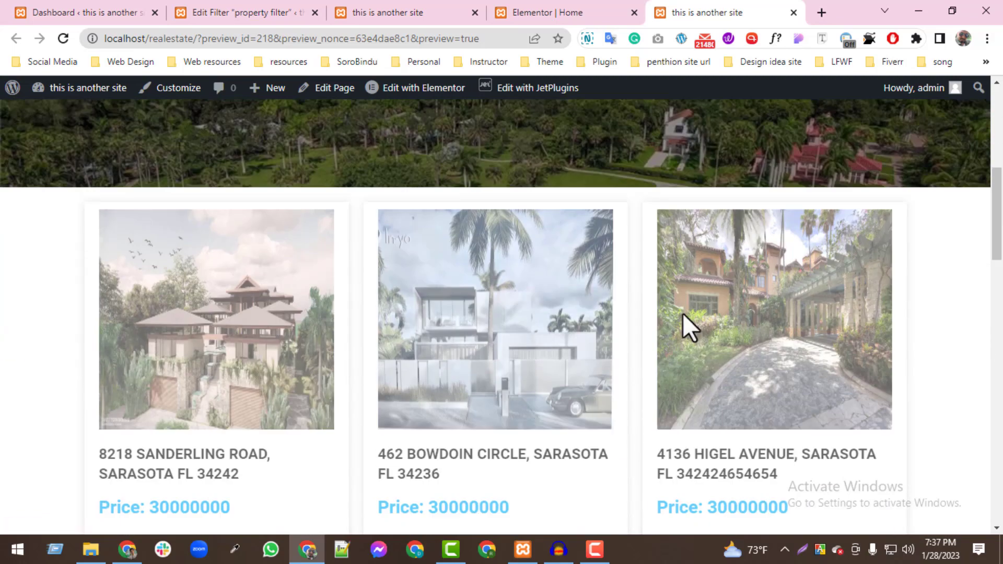
scroll(515, 366, "up", 4)
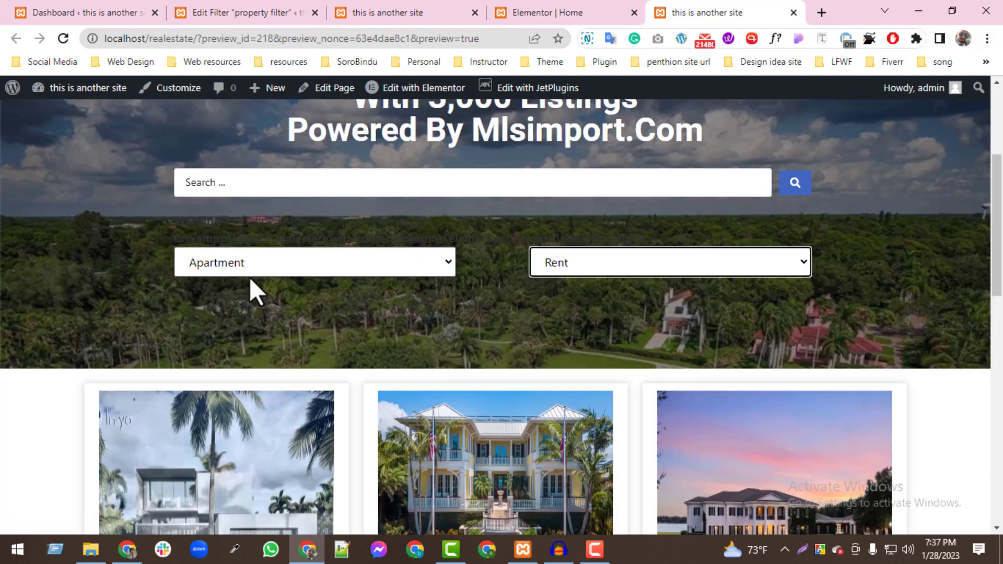
Filter the Home page listings by Office and Rent and look through the results
left_click(249, 271)
left_click(238, 334)
scroll(697, 288, "down", 3)
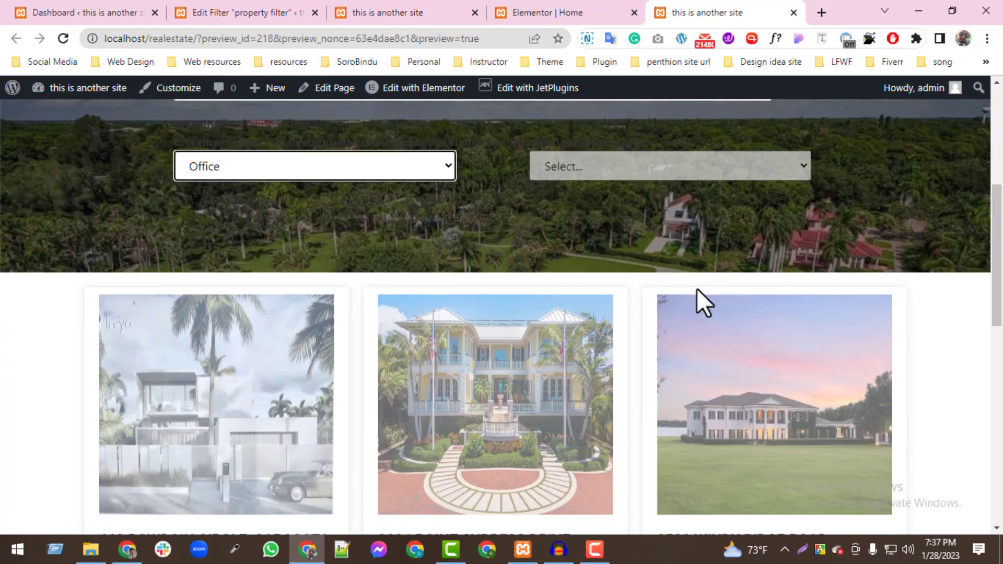
left_click(604, 119)
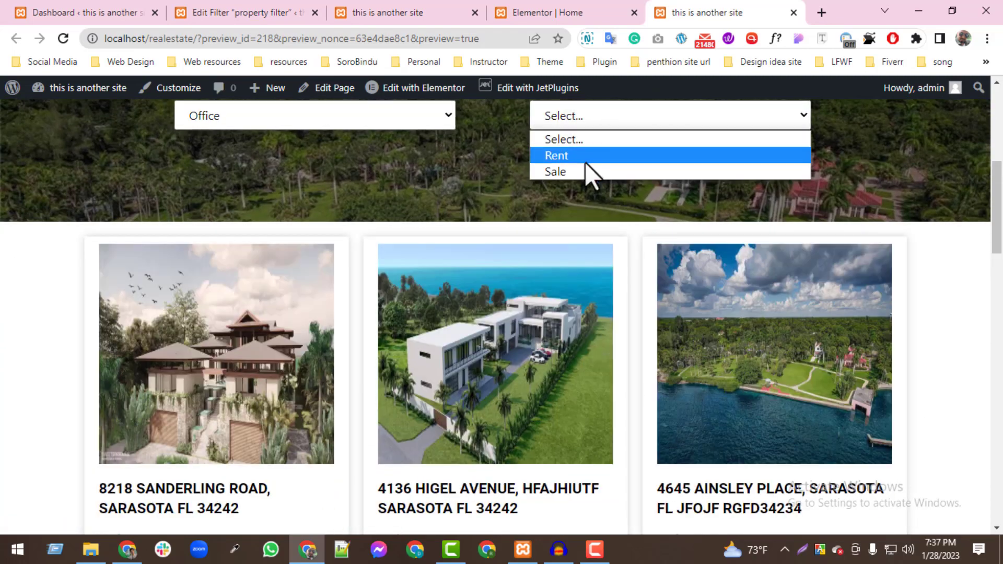
left_click(585, 162)
scroll(739, 276, "down", 3)
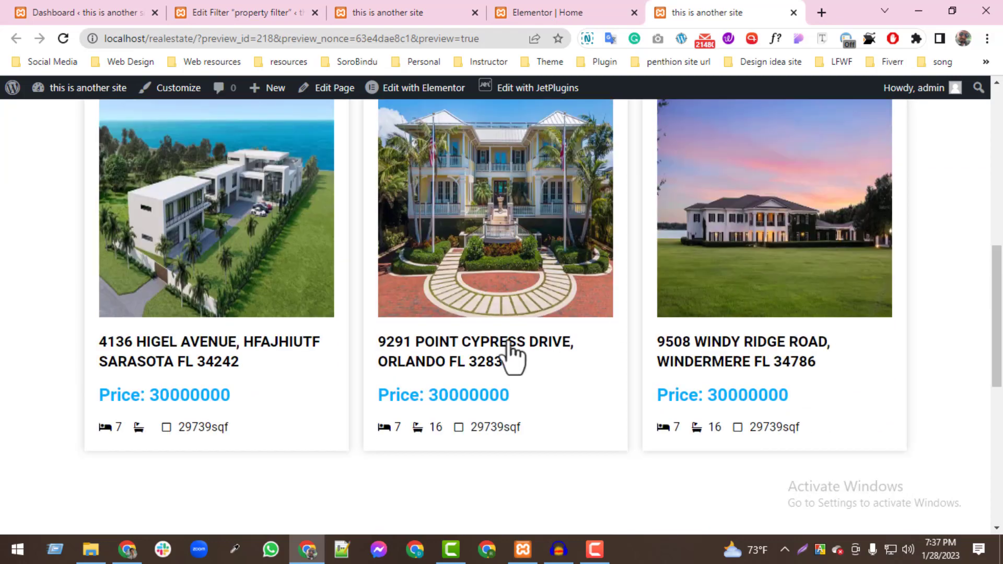
scroll(600, 340, "up", 5)
Switch the Office listings to the Sale condition and look through the results
left_click(601, 263)
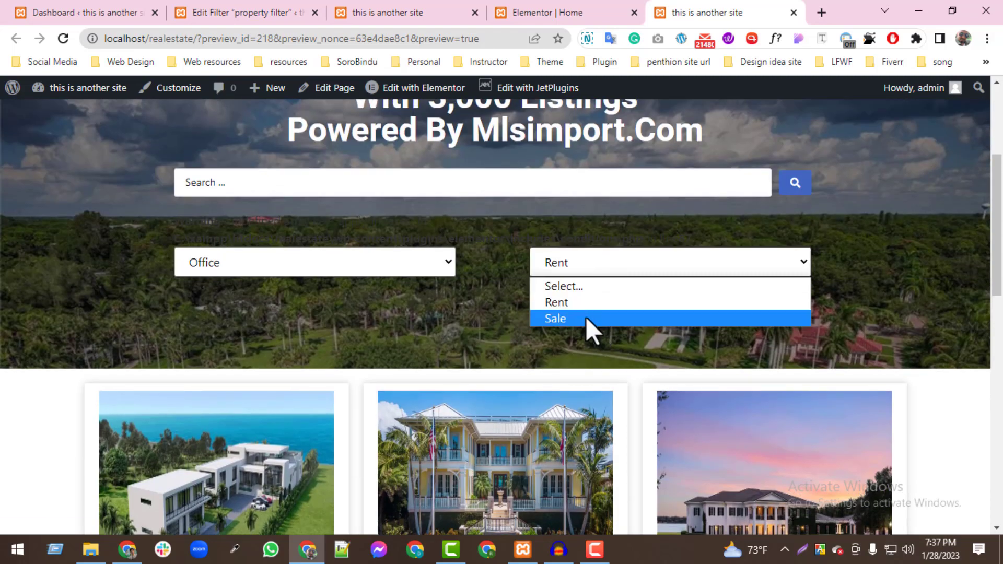
left_click(586, 316)
scroll(716, 346, "down", 4)
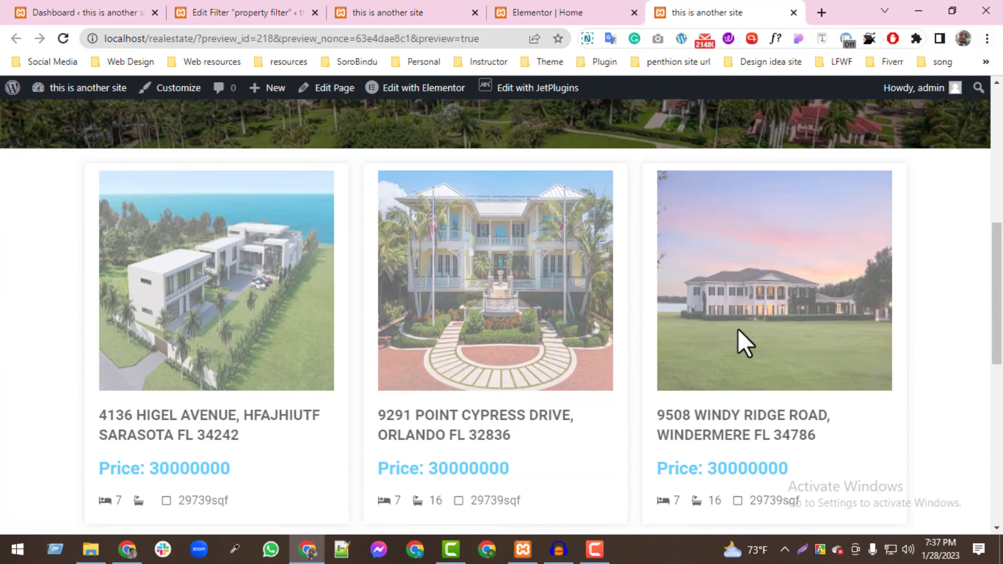
scroll(712, 313, "down", 5)
scroll(593, 315, "up", 3)
scroll(594, 315, "down", 5)
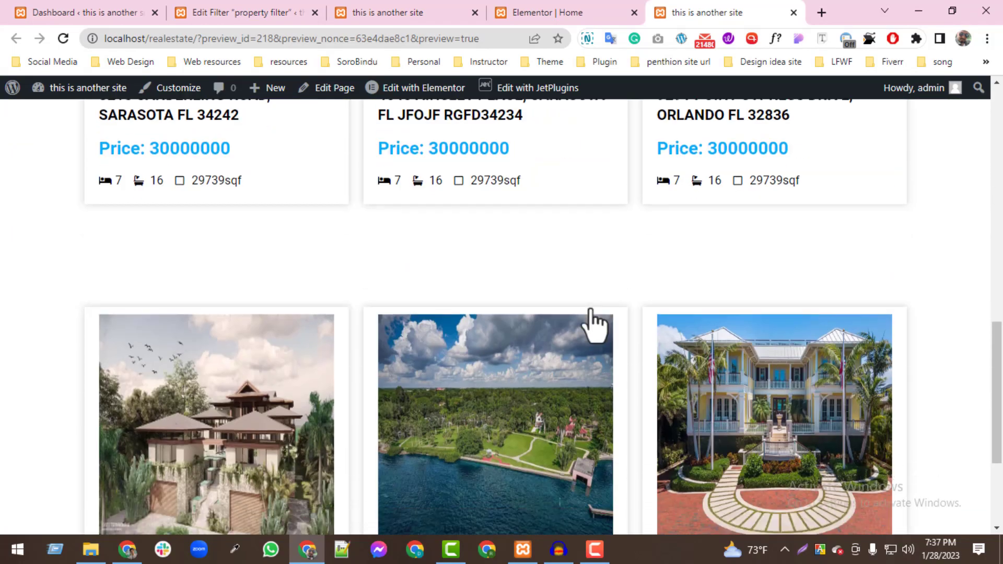
scroll(577, 329, "up", 15)
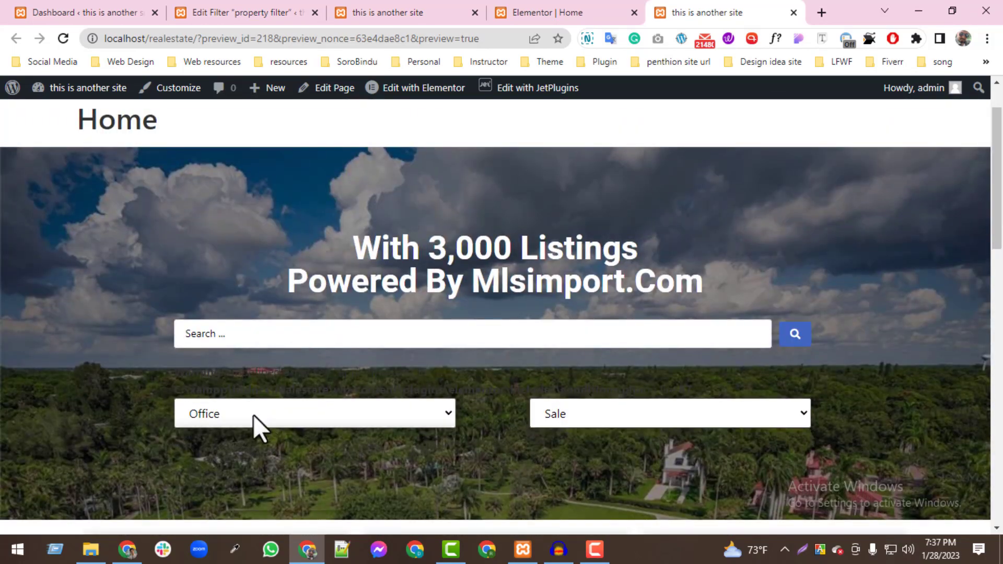
Filter the Home page listings by Residential and Rent and look through the results
left_click(253, 414)
left_click(212, 502)
scroll(428, 449, "down", 5)
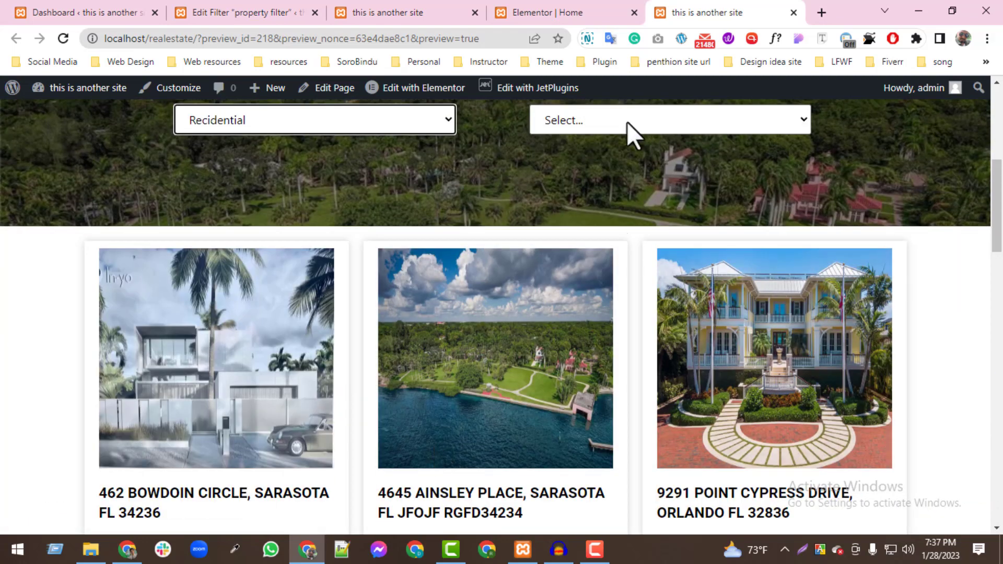
left_click(588, 125)
left_click(565, 161)
scroll(700, 263, "down", 4)
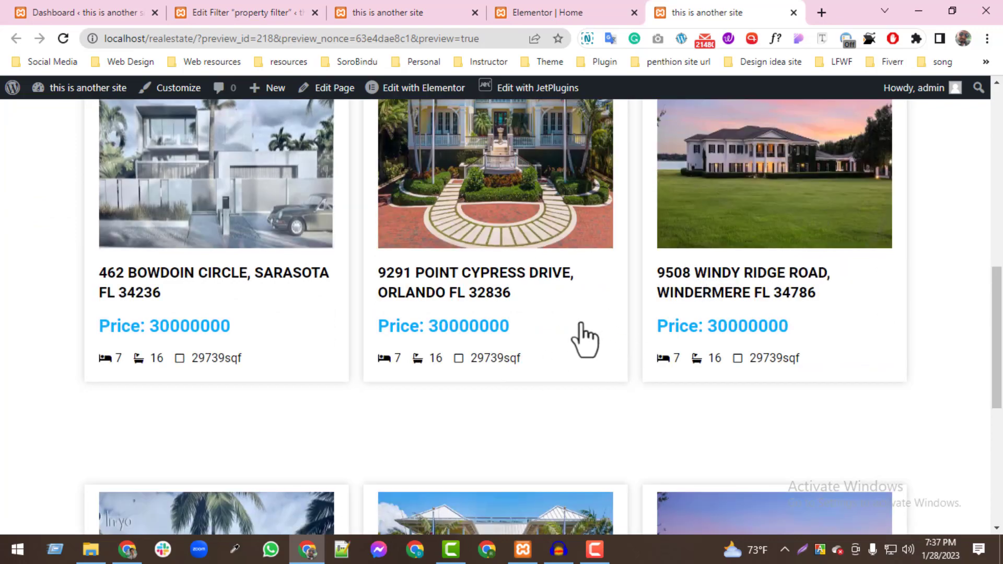
scroll(583, 336, "up", 7)
Switch the Residential listings to the Sale condition and look through the results
left_click(588, 340)
left_click(567, 391)
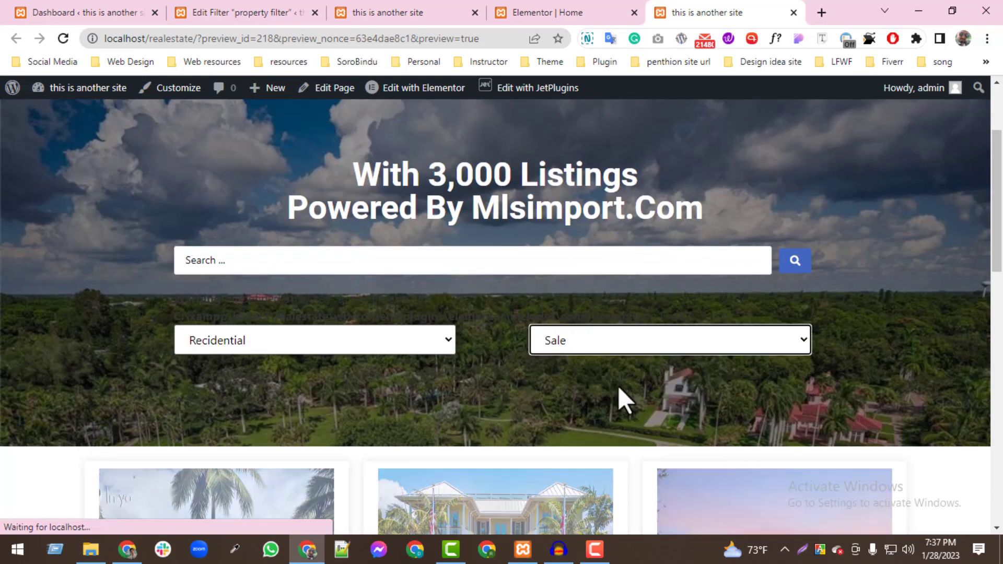
scroll(729, 343, "down", 10)
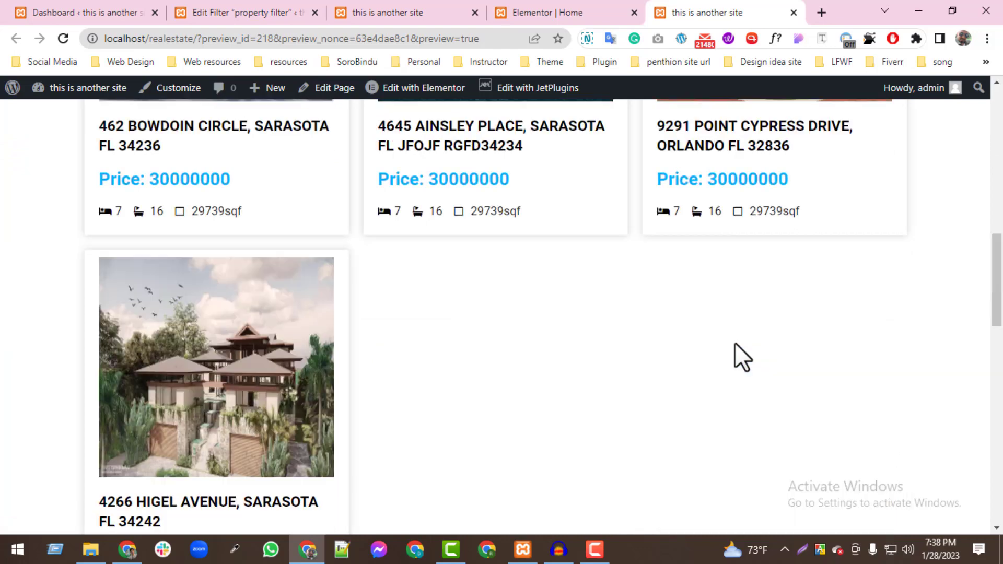
scroll(277, 483, "up", 10)
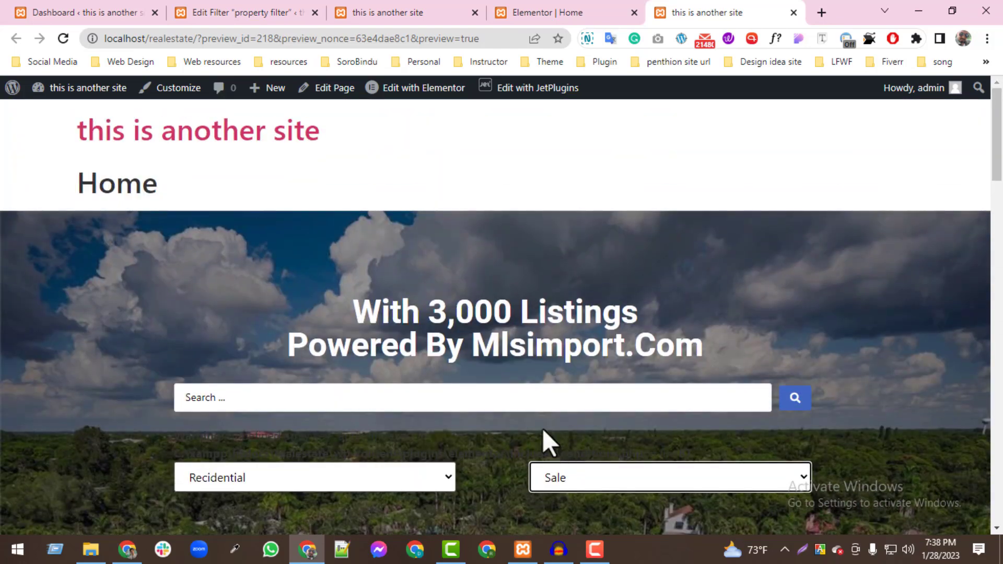
In the Elementor editor, give the column holding the search bar and dropdown filters a classic background in black #000000
left_click(559, 11)
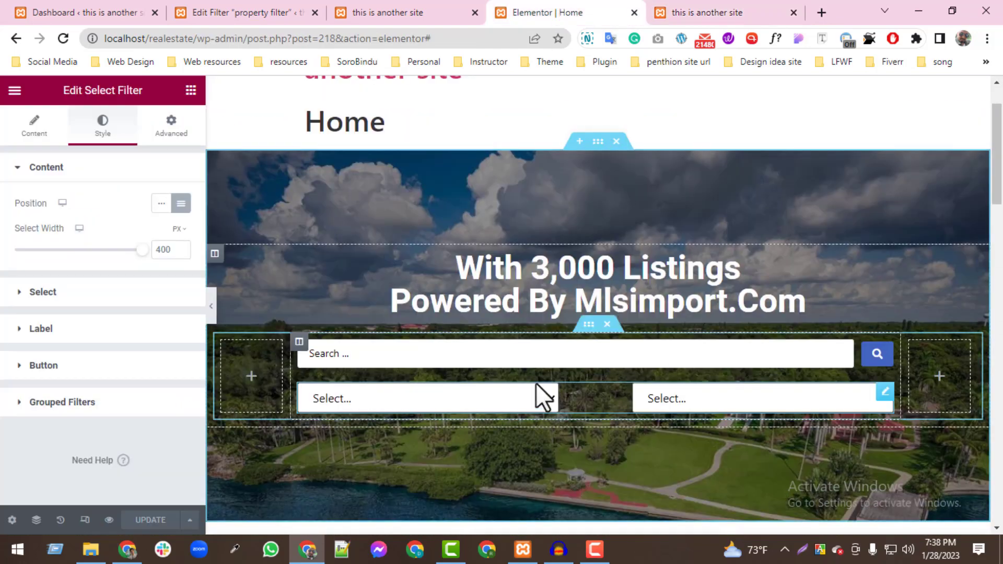
left_click(299, 343)
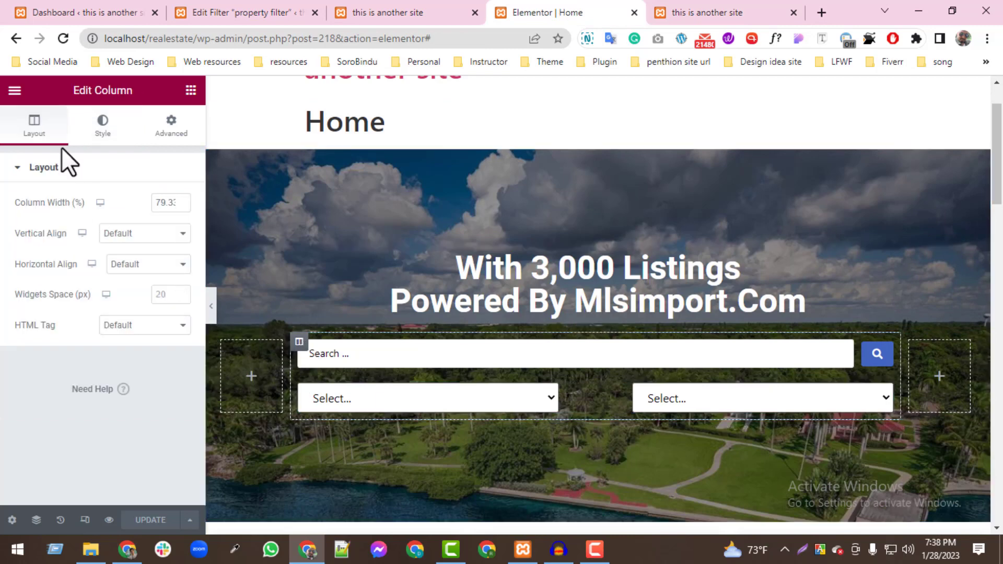
left_click(104, 137)
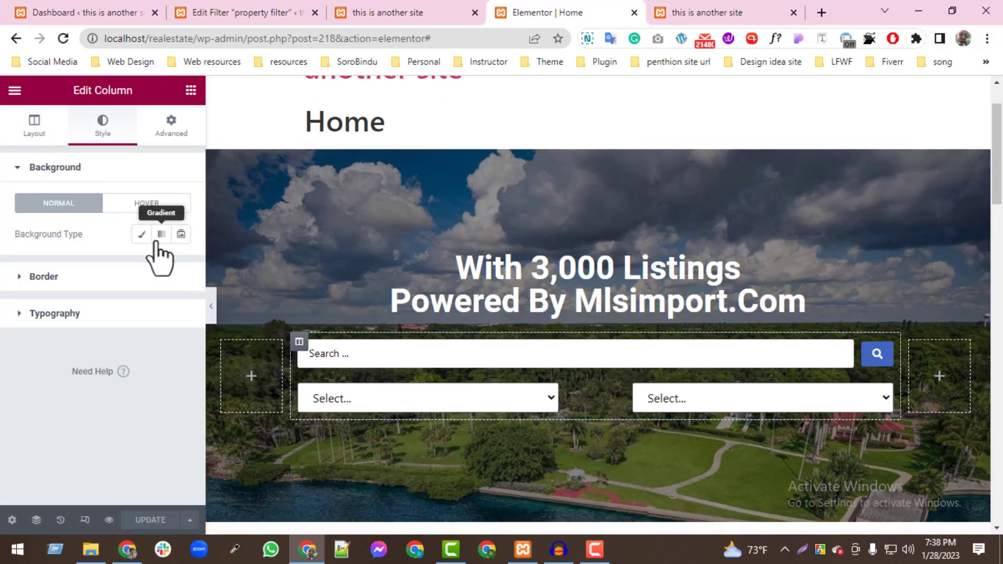
left_click(141, 234)
left_click(181, 265)
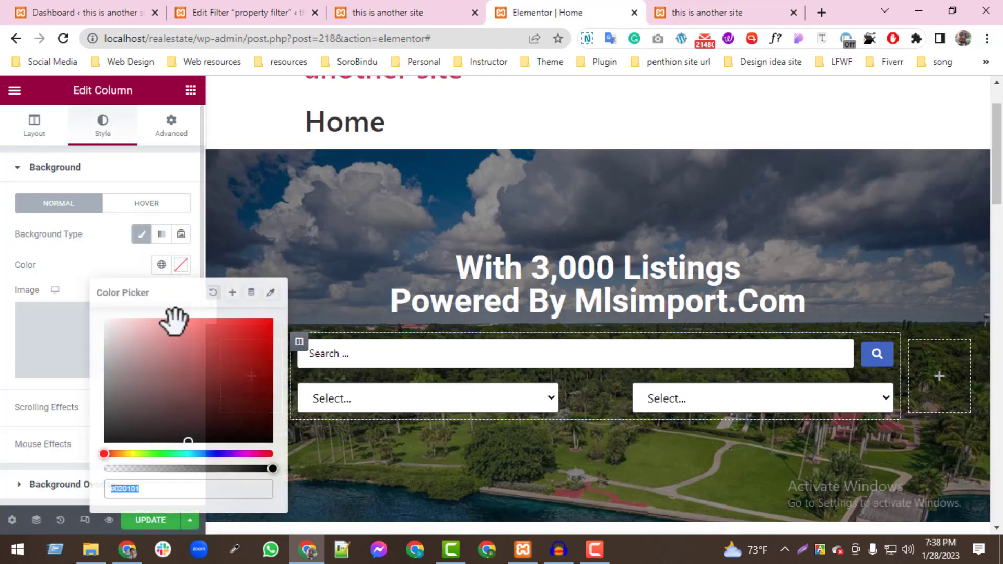
left_click_drag(152, 392, 90, 438)
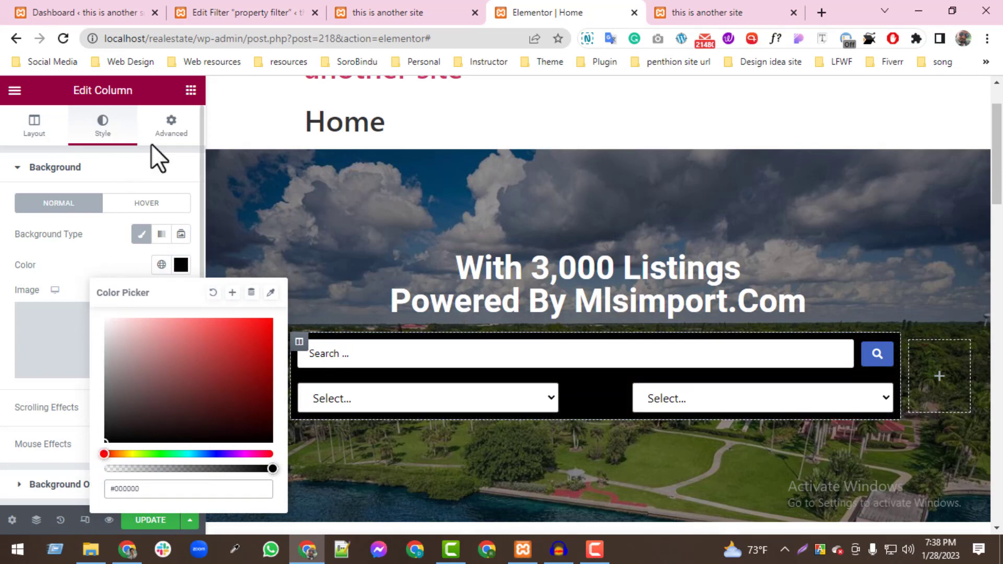
left_click(162, 183)
Add equal padding on all sides of the search column and open its border settings
left_click(171, 125)
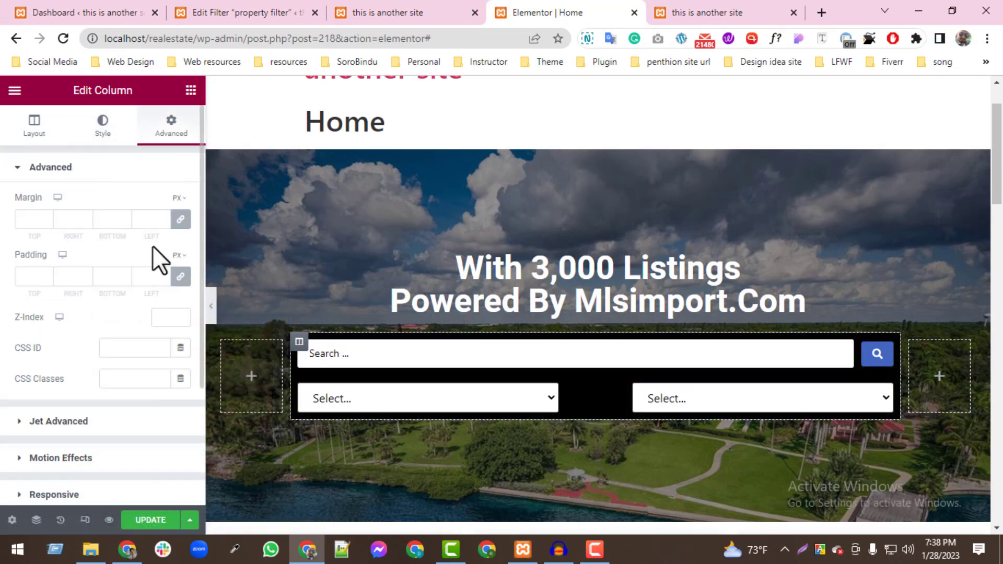
left_click(164, 274)
scroll(34, 425, "down", 3)
scroll(89, 175, "up", 3)
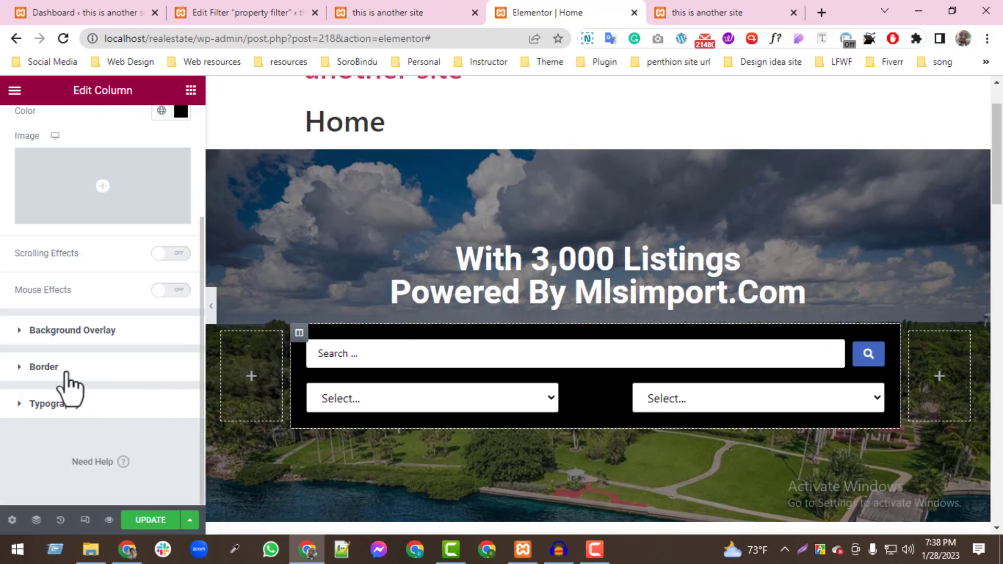
left_click(62, 368)
left_click(181, 362)
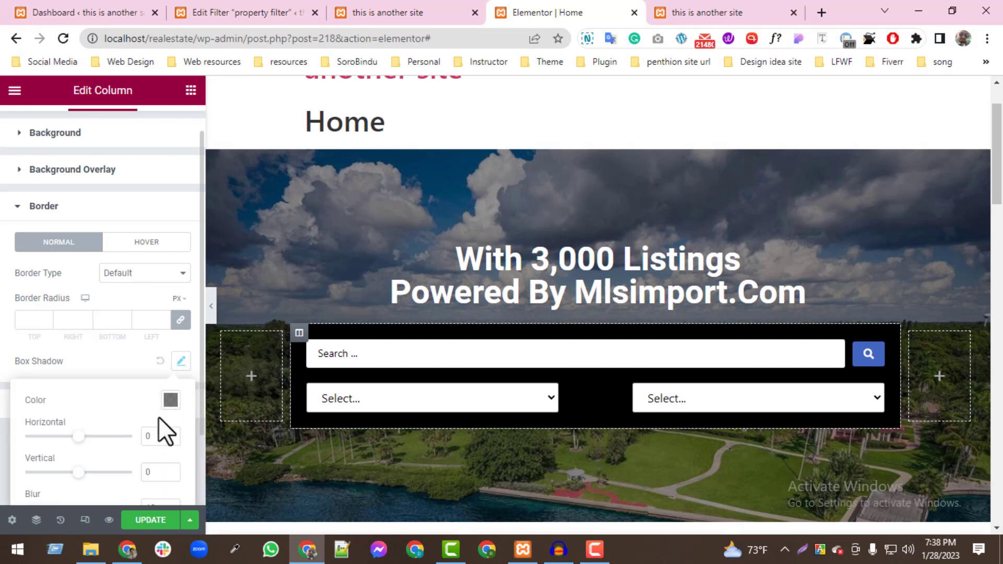
scroll(151, 417, "down", 2)
left_click(138, 273)
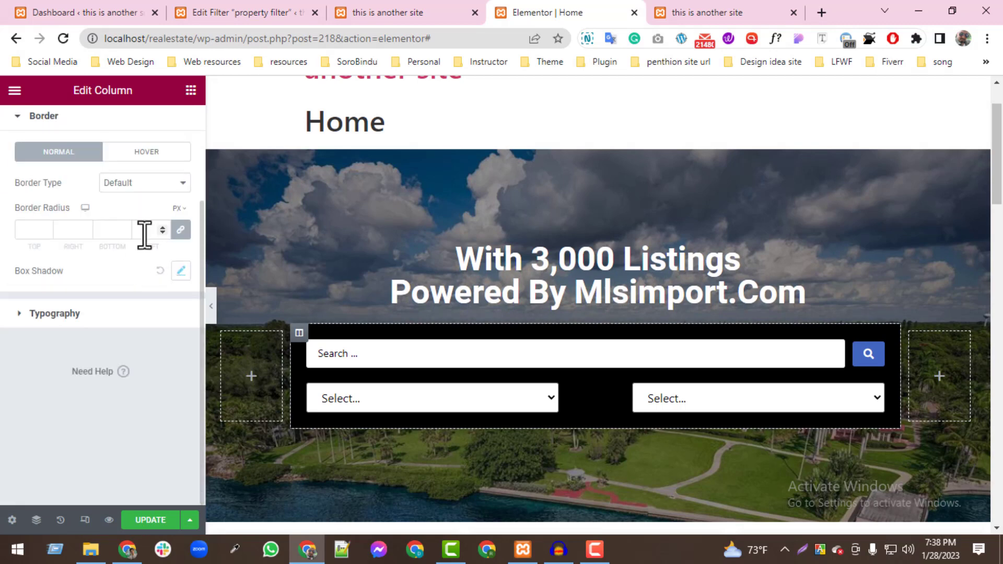
Give the search column a solid border with a width of 5 on all sides
scroll(154, 267, "up", 2)
left_click(158, 275)
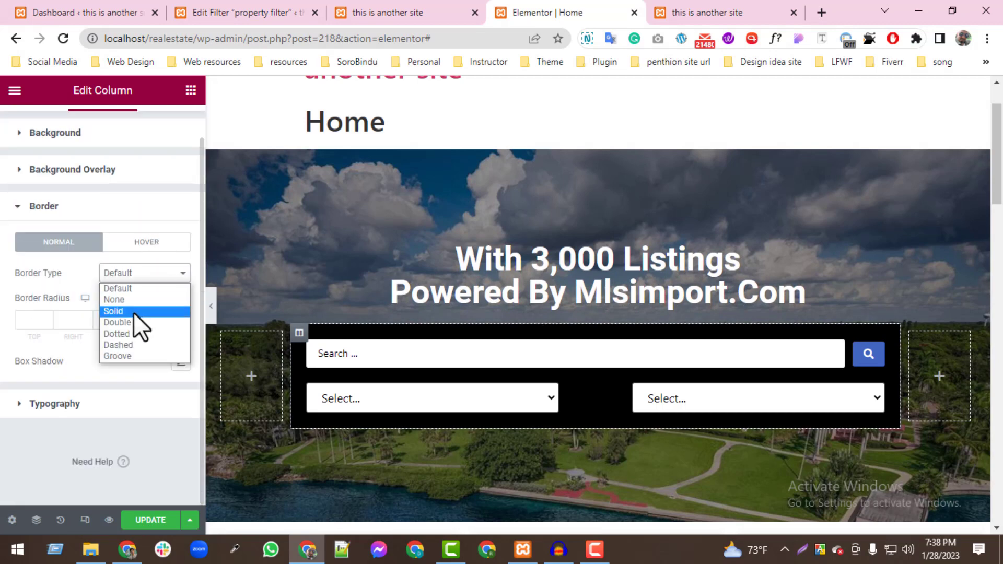
left_click(133, 313)
left_click(154, 320)
type("2")
left_click(162, 317)
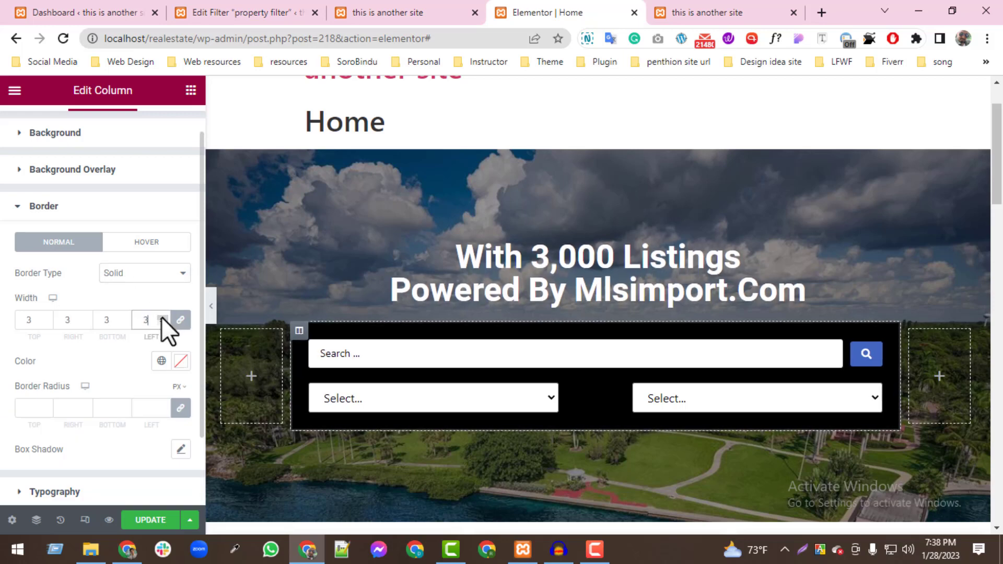
left_click(162, 317)
left_click(162, 316)
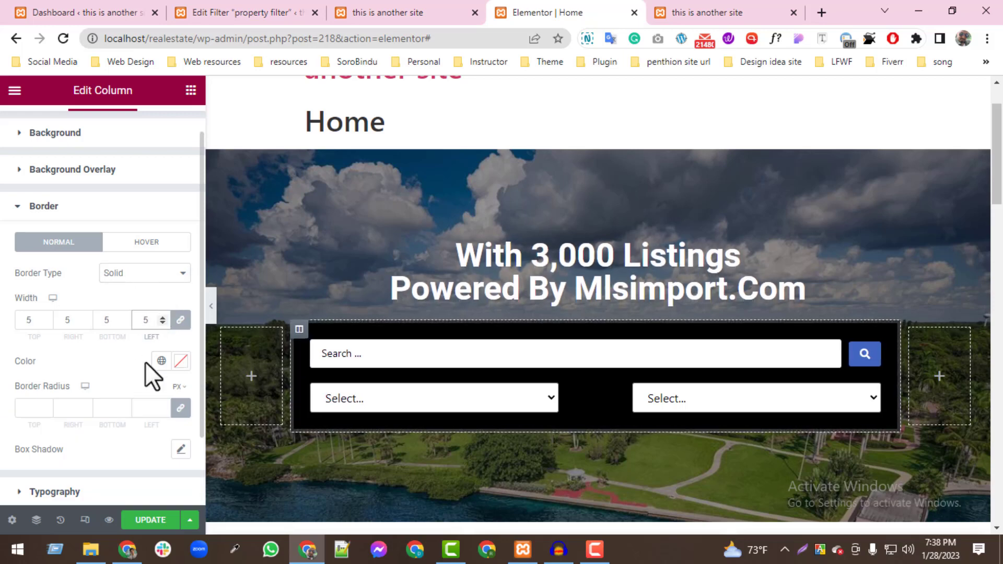
Set the search column's border color to white #FFFFFF
left_click(180, 361)
left_click(137, 222)
left_click_drag(116, 194, 87, 151)
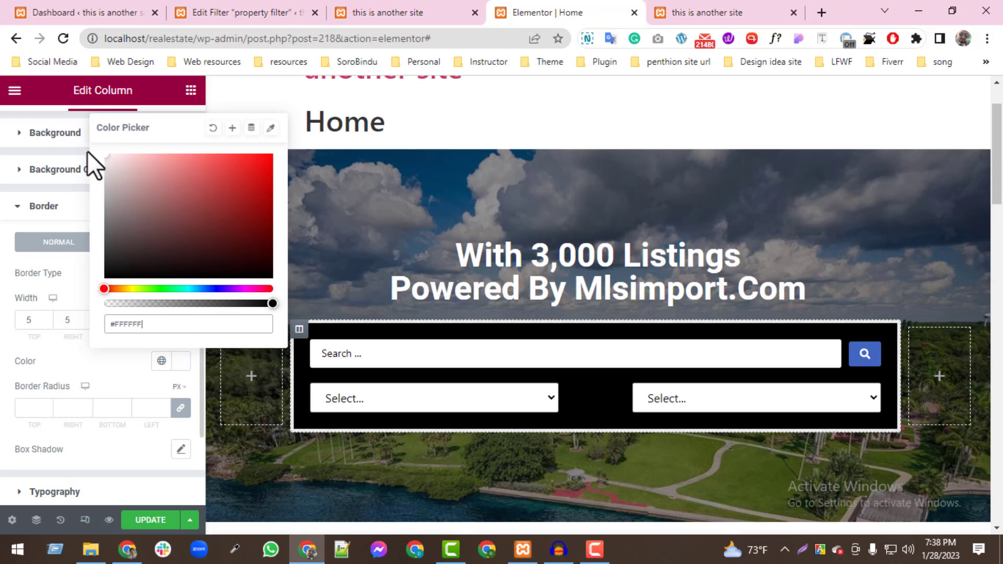
scroll(89, 399, "down", 2)
left_click(78, 271)
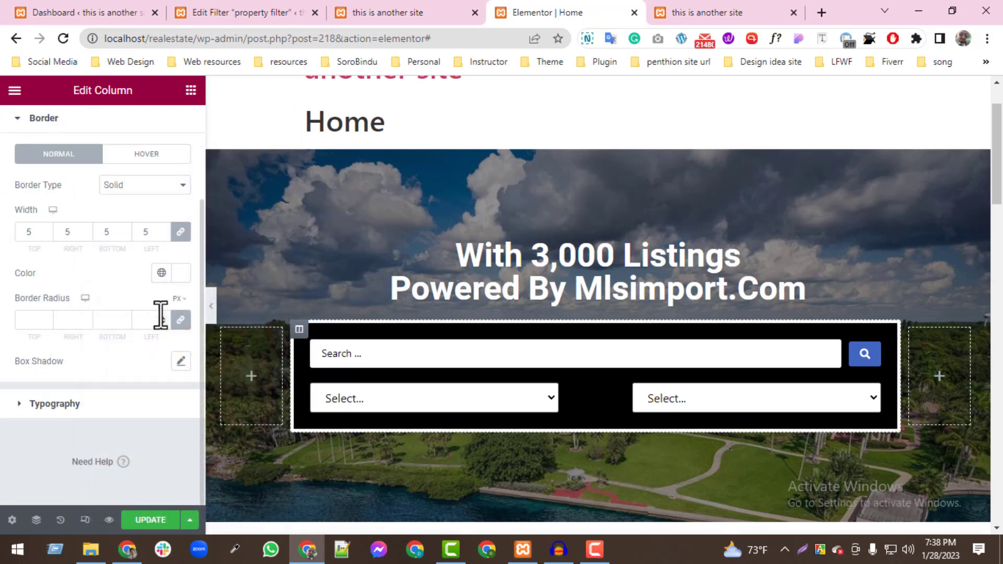
Set the search column's border radius to 15 px on all corners, preview the banner full width and update the Home page
left_click(162, 317)
left_click(162, 317)
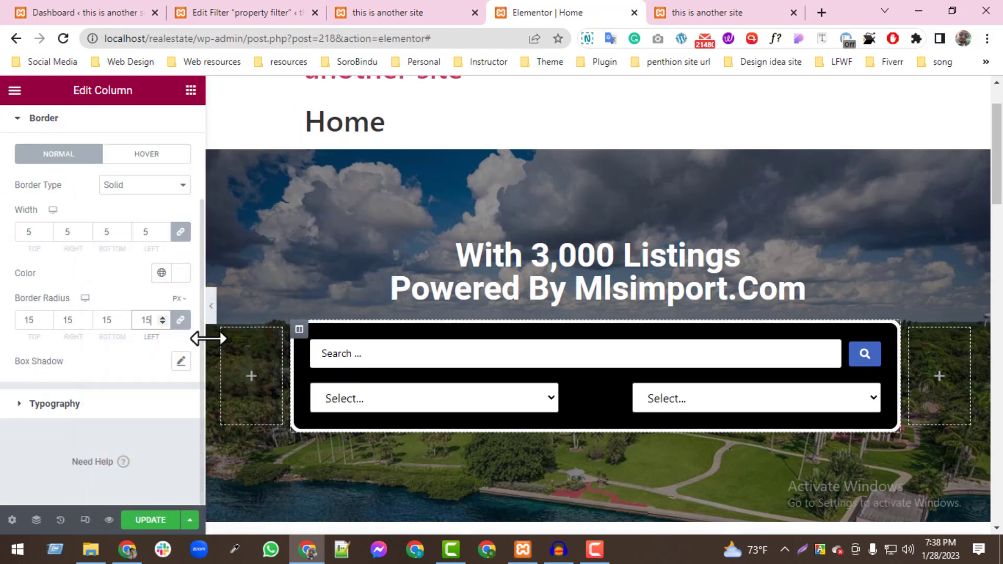
key("ctrl+p")
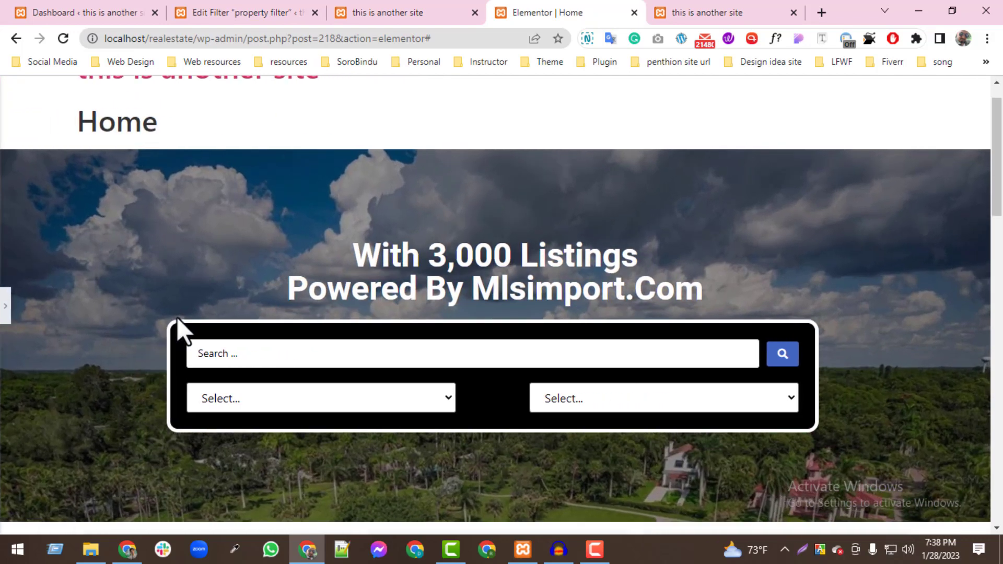
left_click(5, 308)
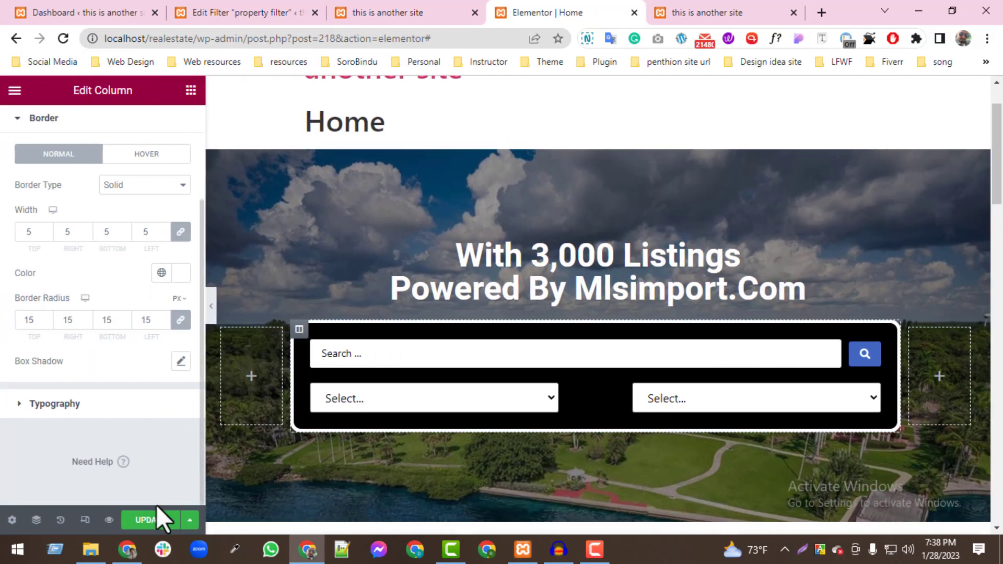
left_click(151, 520)
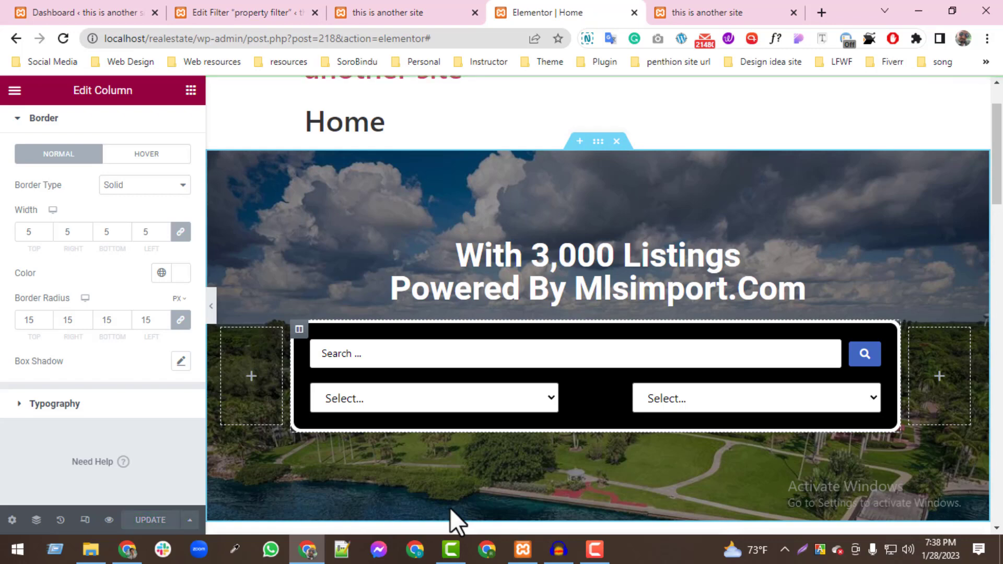
Switch to the browser window with the devsolutionzone.com/realestate reference site to examine its search banner
left_click(127, 546)
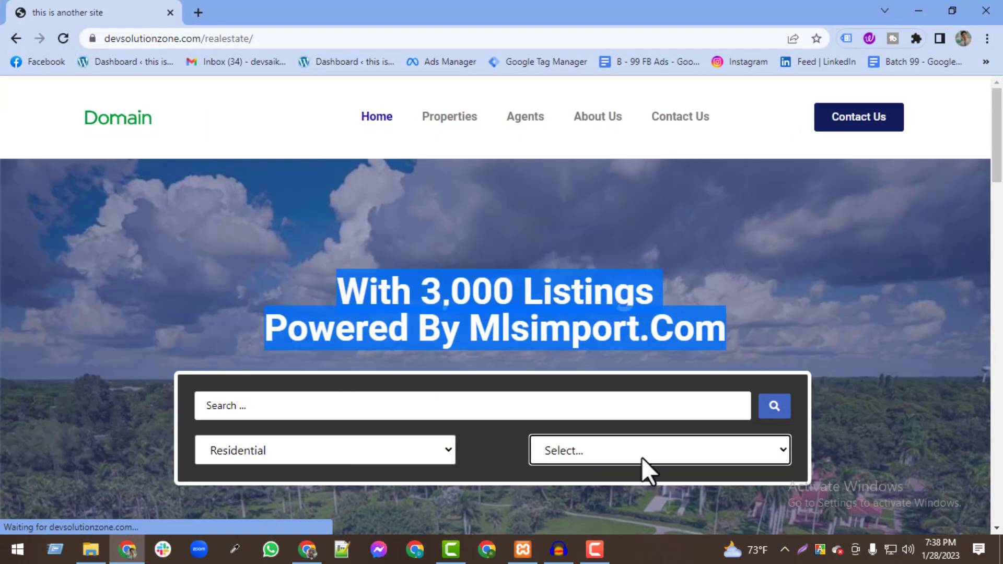